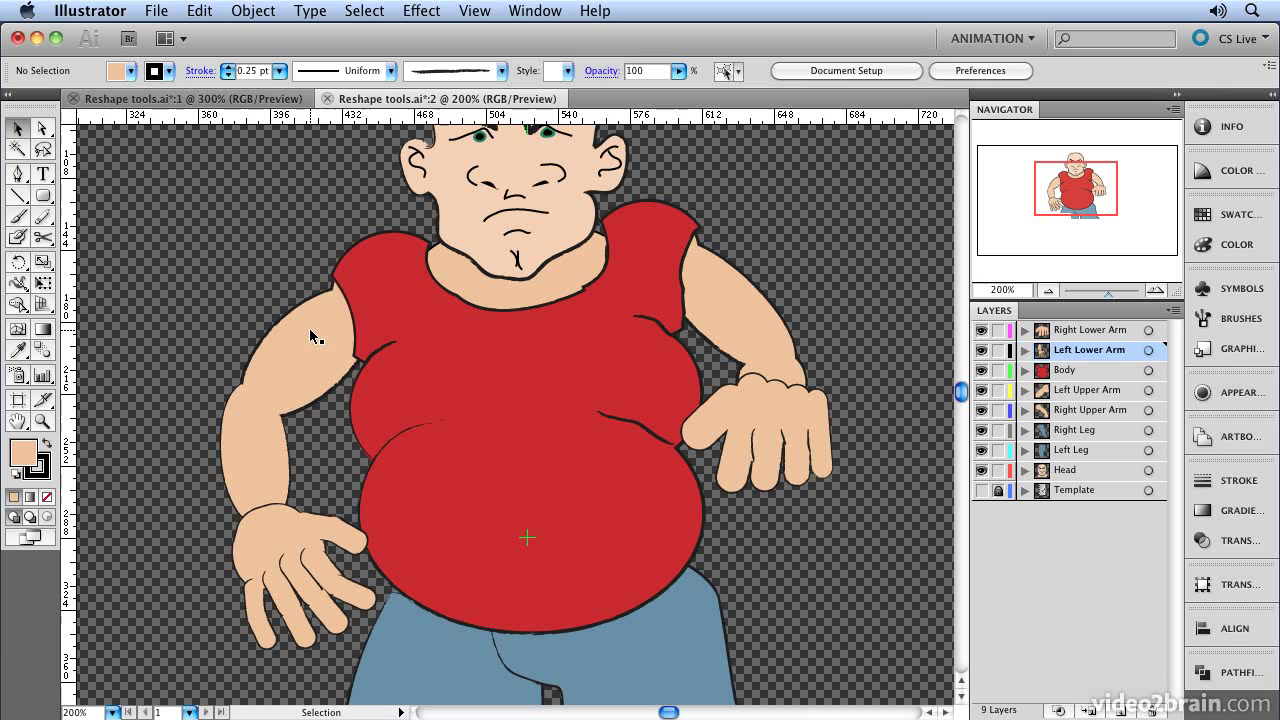
Select the man's left upper arm path on the canvas with the Selection tool.
left_click(313, 336)
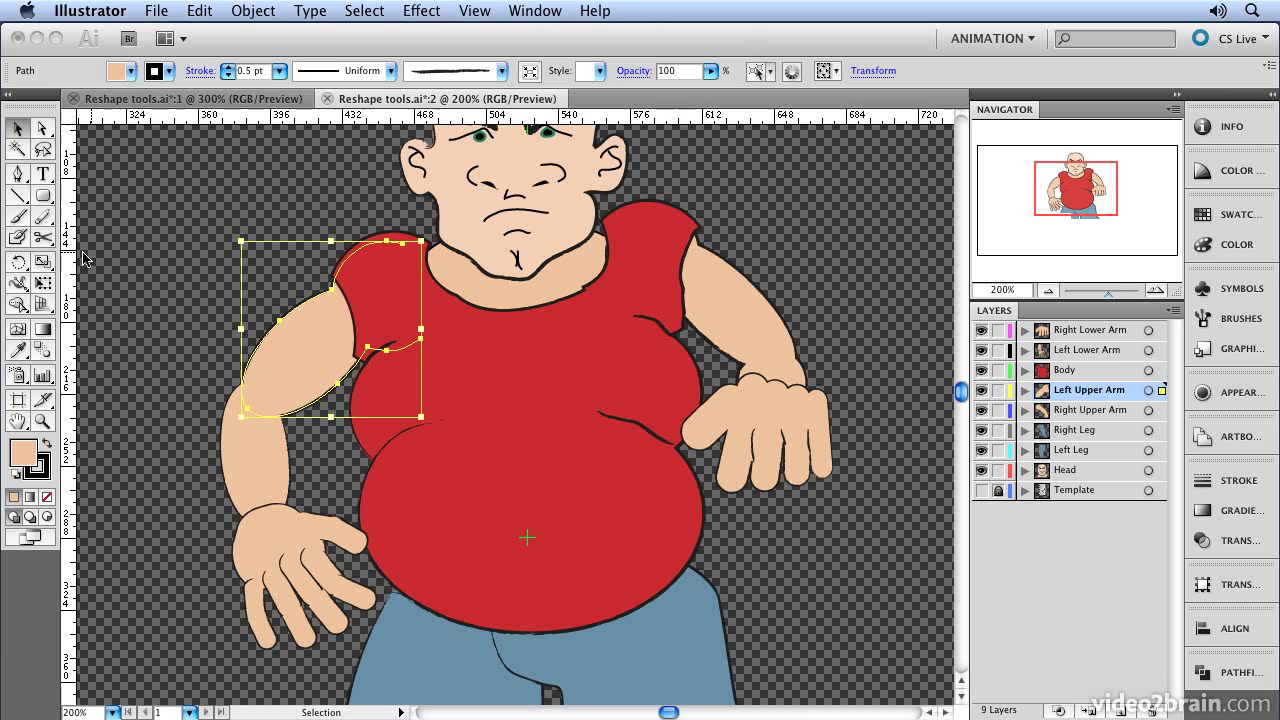
Tear off the Width tool flyout so the liquify tools sit in a floating panel.
left_click(19, 288)
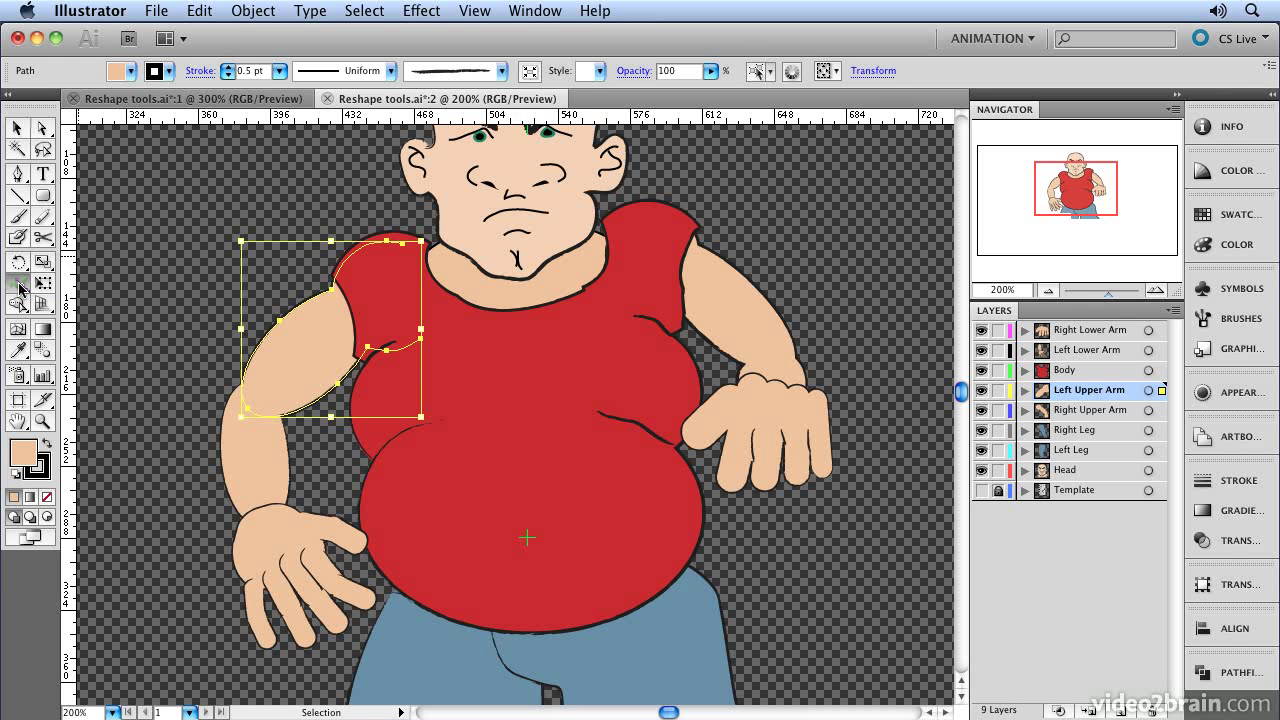
left_click_drag(19, 288, 176, 367)
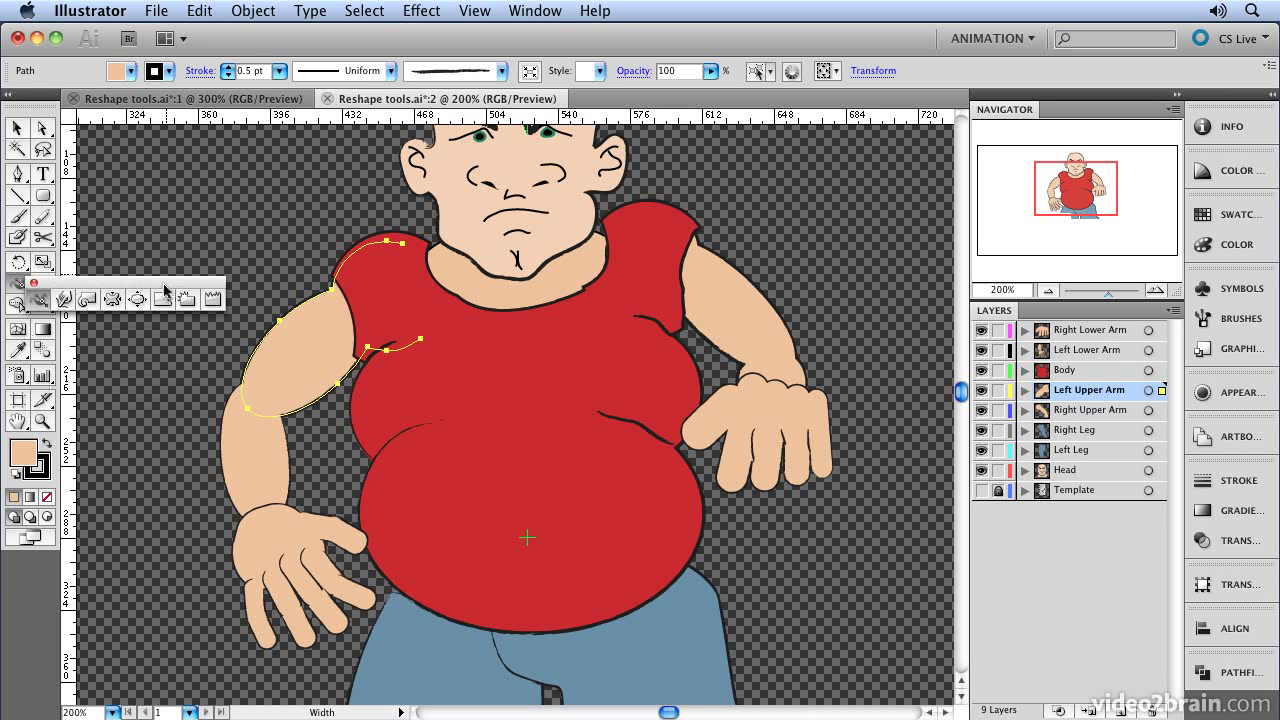
left_click_drag(165, 289, 284, 173)
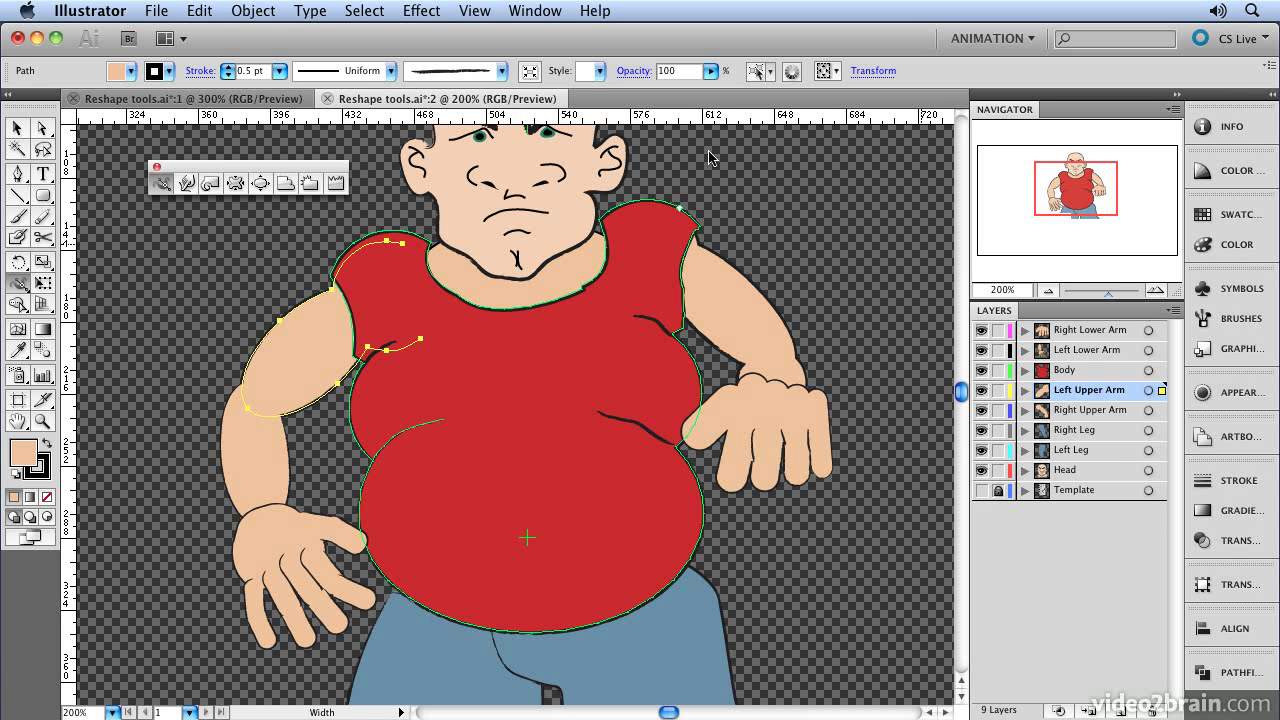
left_click(261, 184)
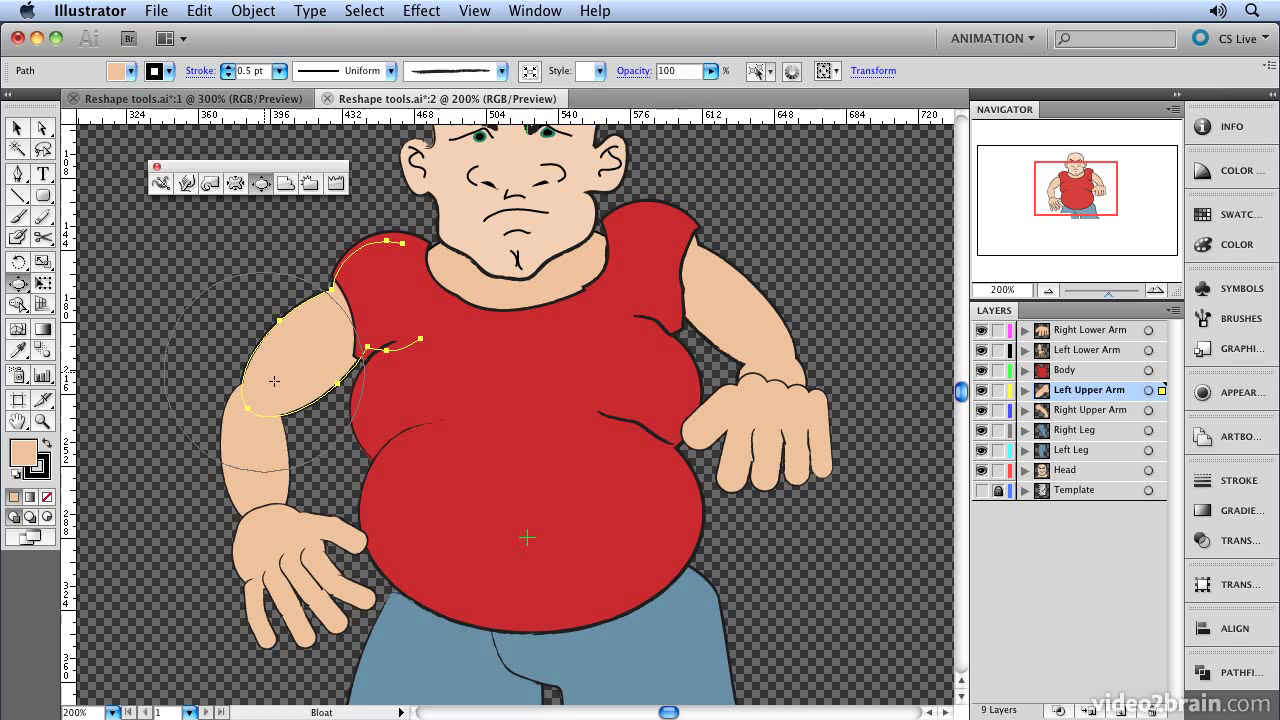
left_click_drag(309, 352, 307, 351)
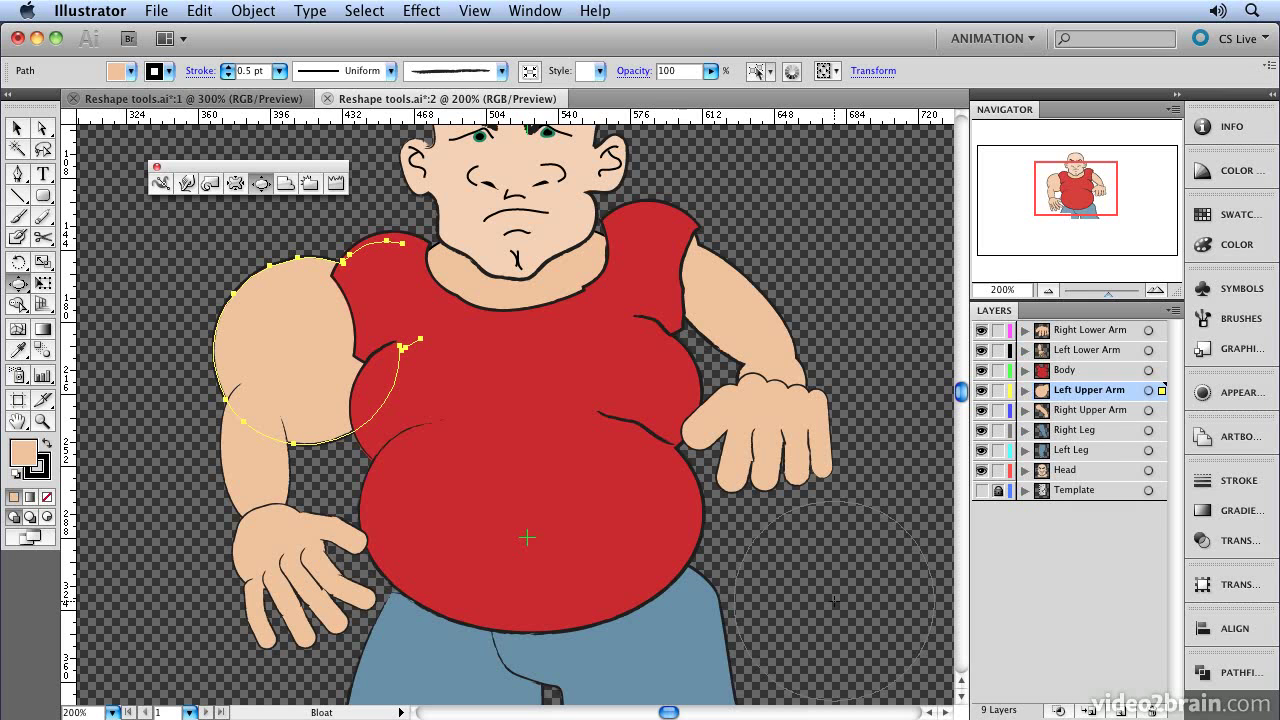
key("super+z")
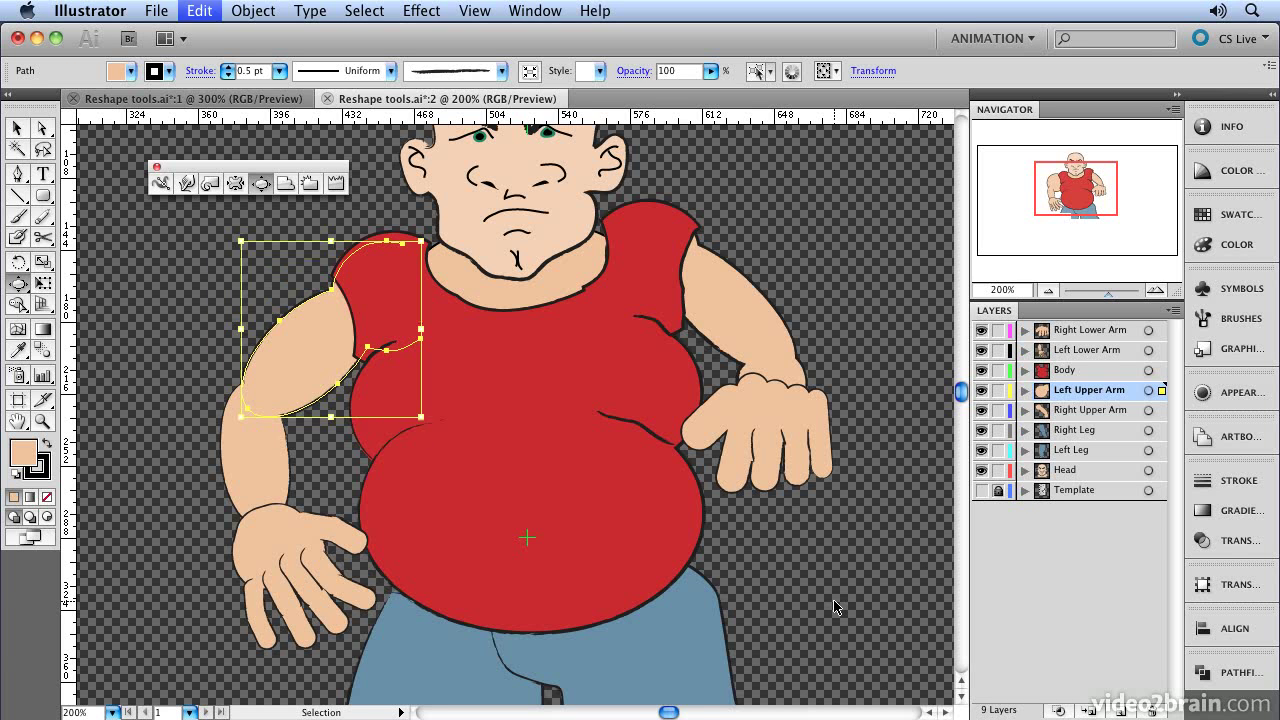
Set the Bloat brush to 30 px width, 30 px height and 10% intensity.
double_click(261, 184)
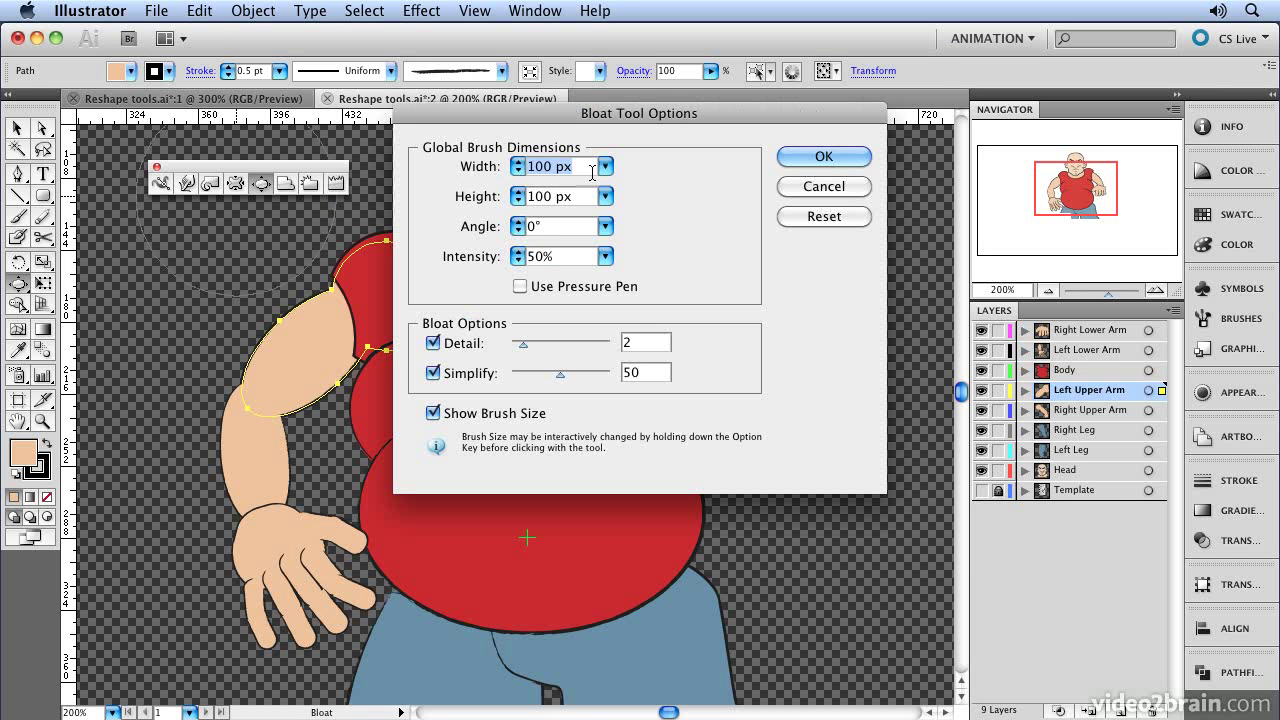
type("30")
key("Tab")
type("3")
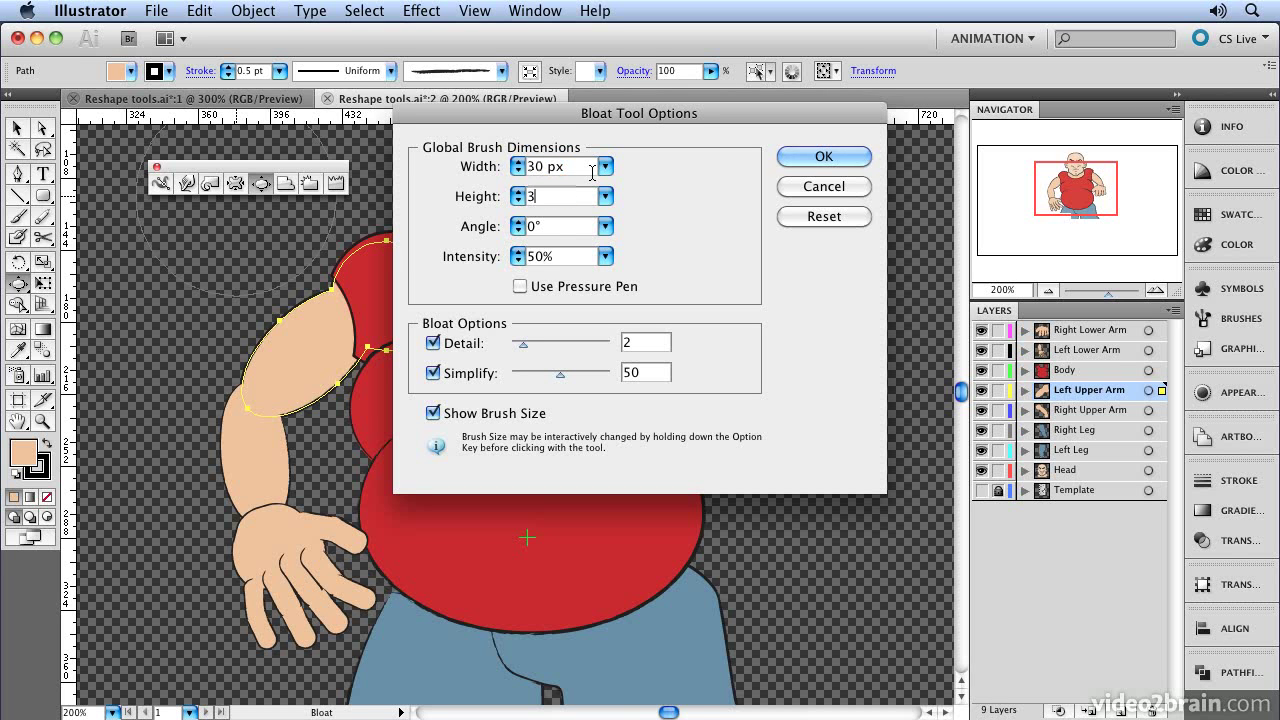
type("0")
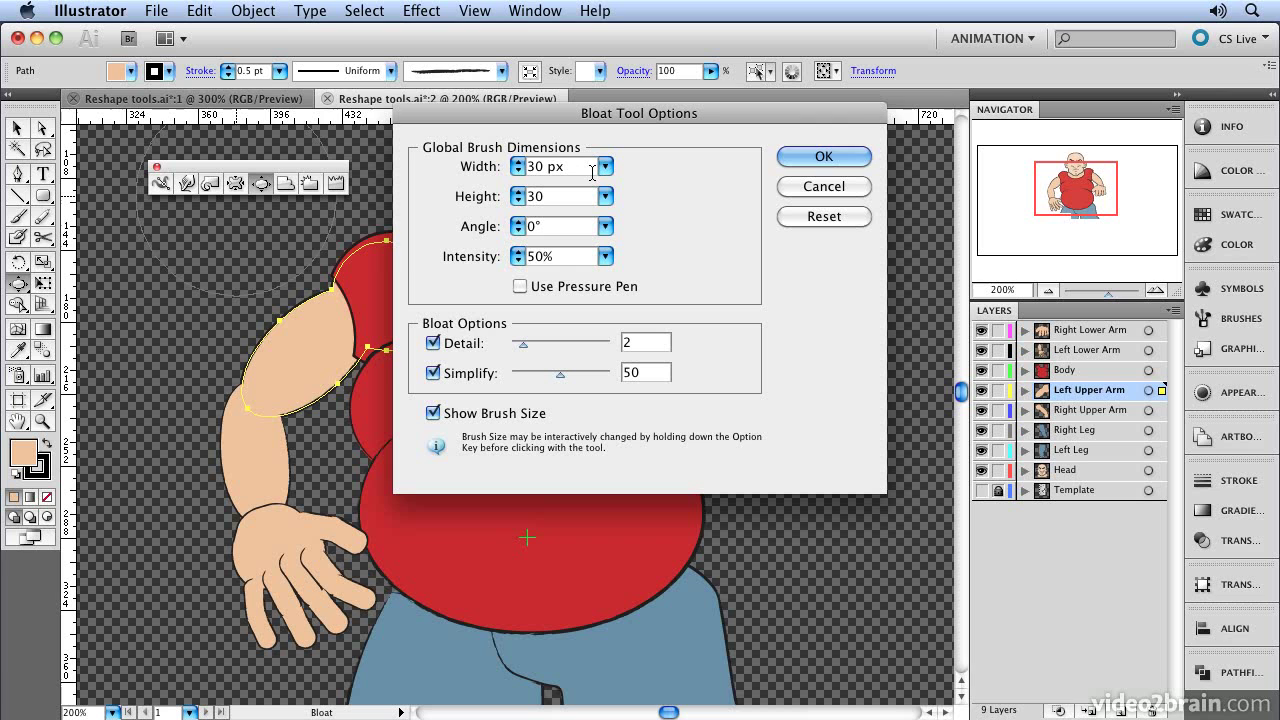
triple_click(521, 258)
type("10")
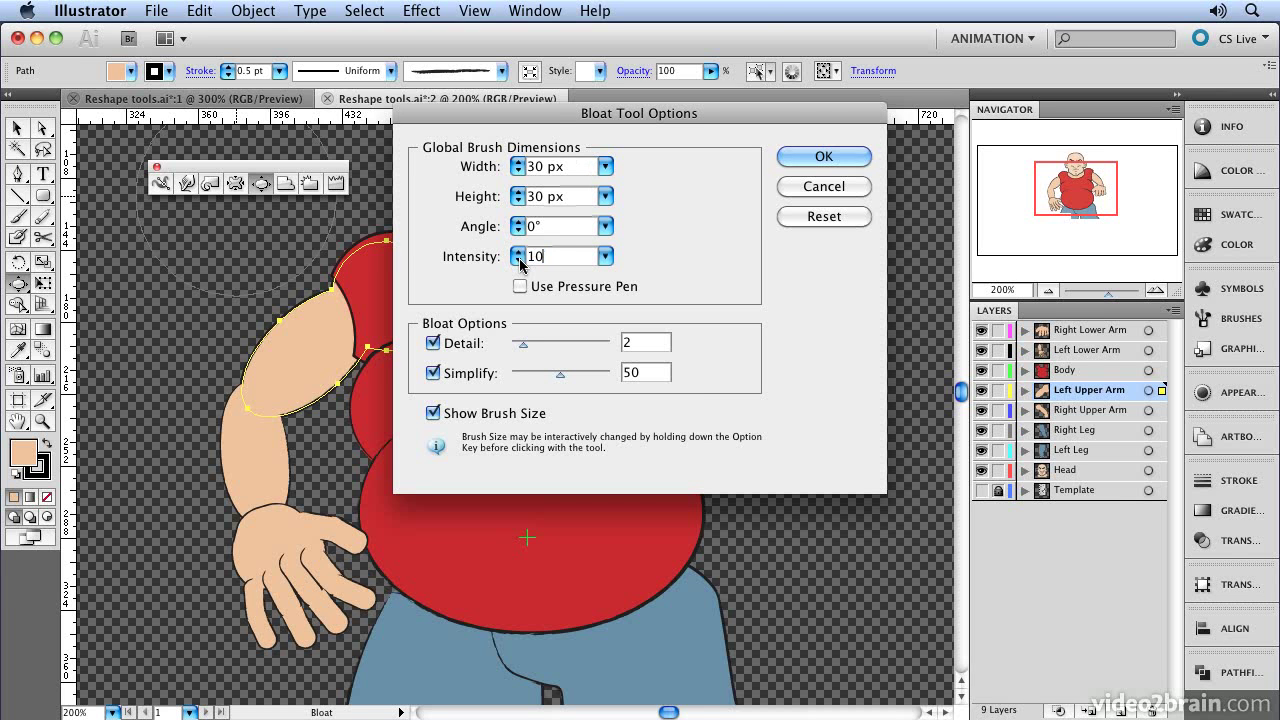
left_click(824, 157)
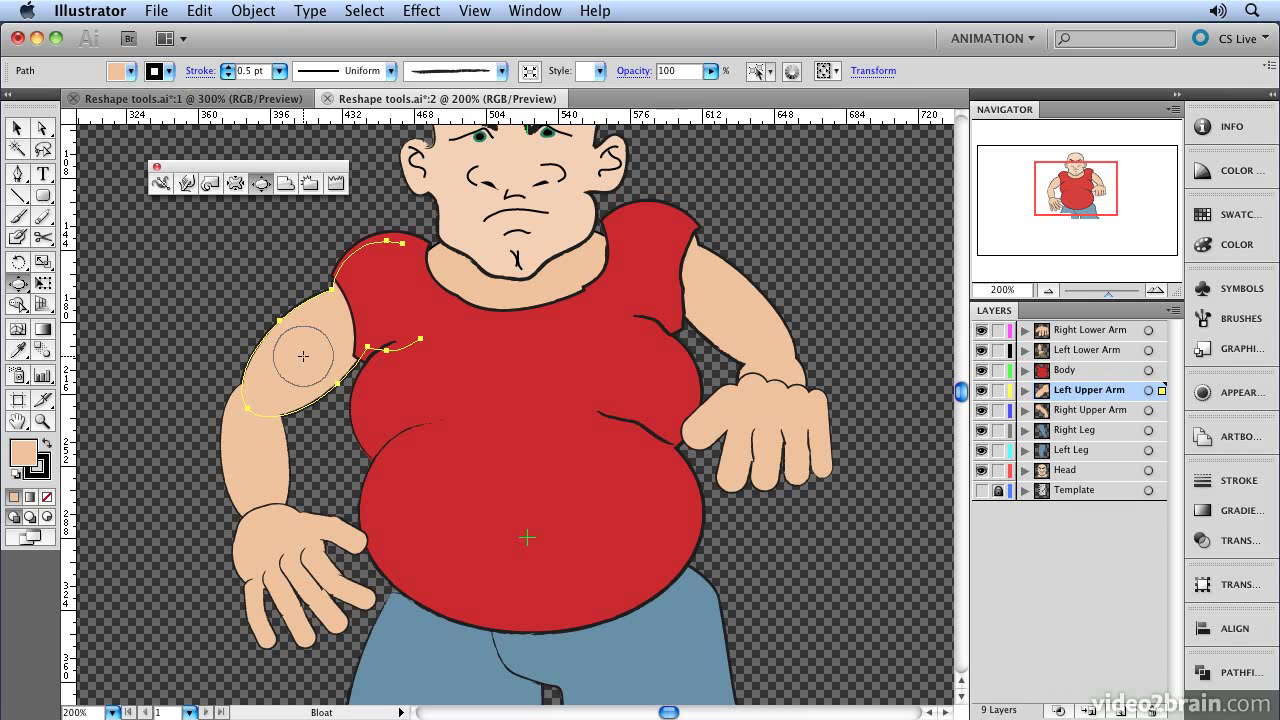
Reshape the Bloat brush into a tilted ellipse and bulge the left upper arm into a rounder bicep.
left_click_drag(303, 357, 328, 330)
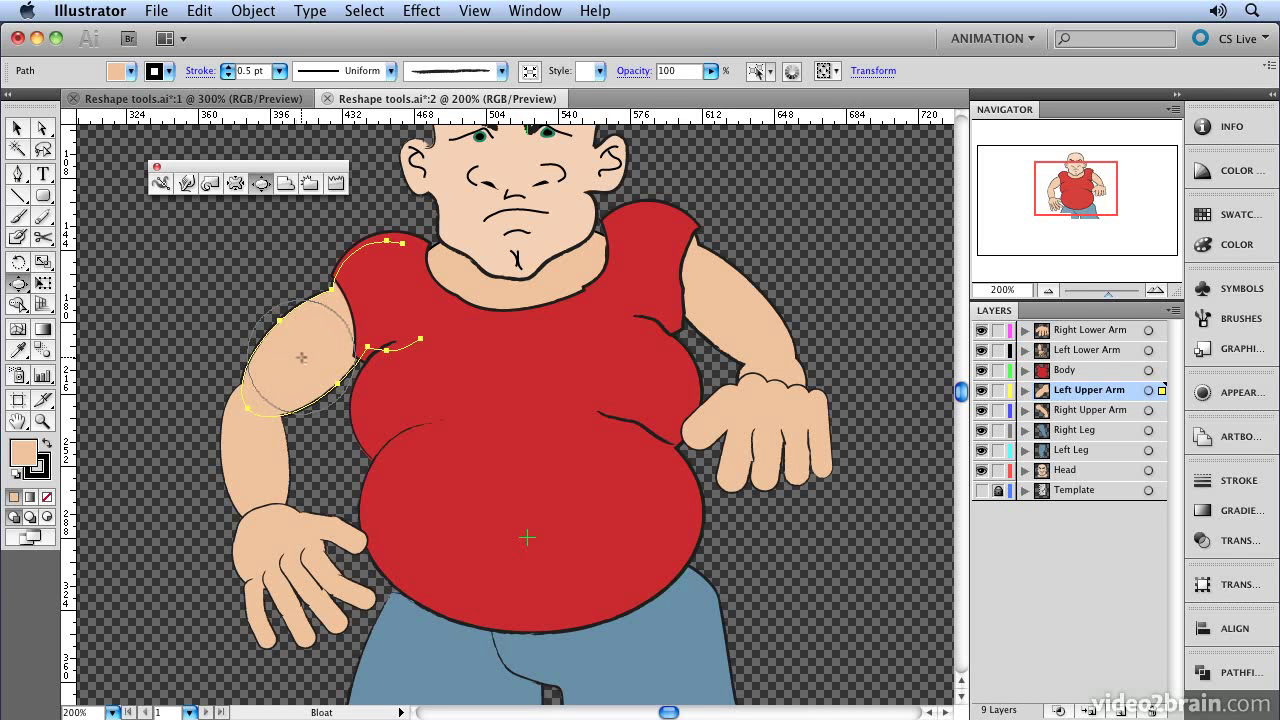
left_click(301, 357)
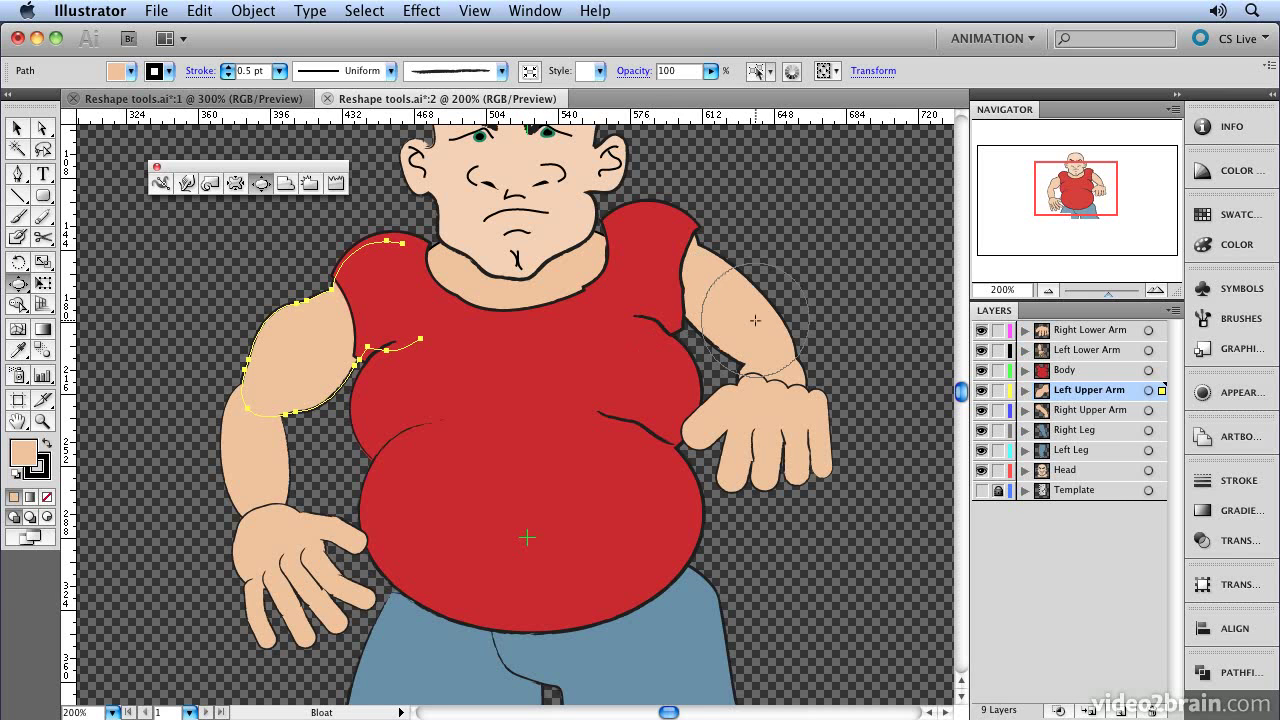
Target the Right Lower Arm, Left Lower Arm, Body, Left Upper Arm and Right Upper Arm layers.
left_click(1149, 330)
left_click(1148, 350)
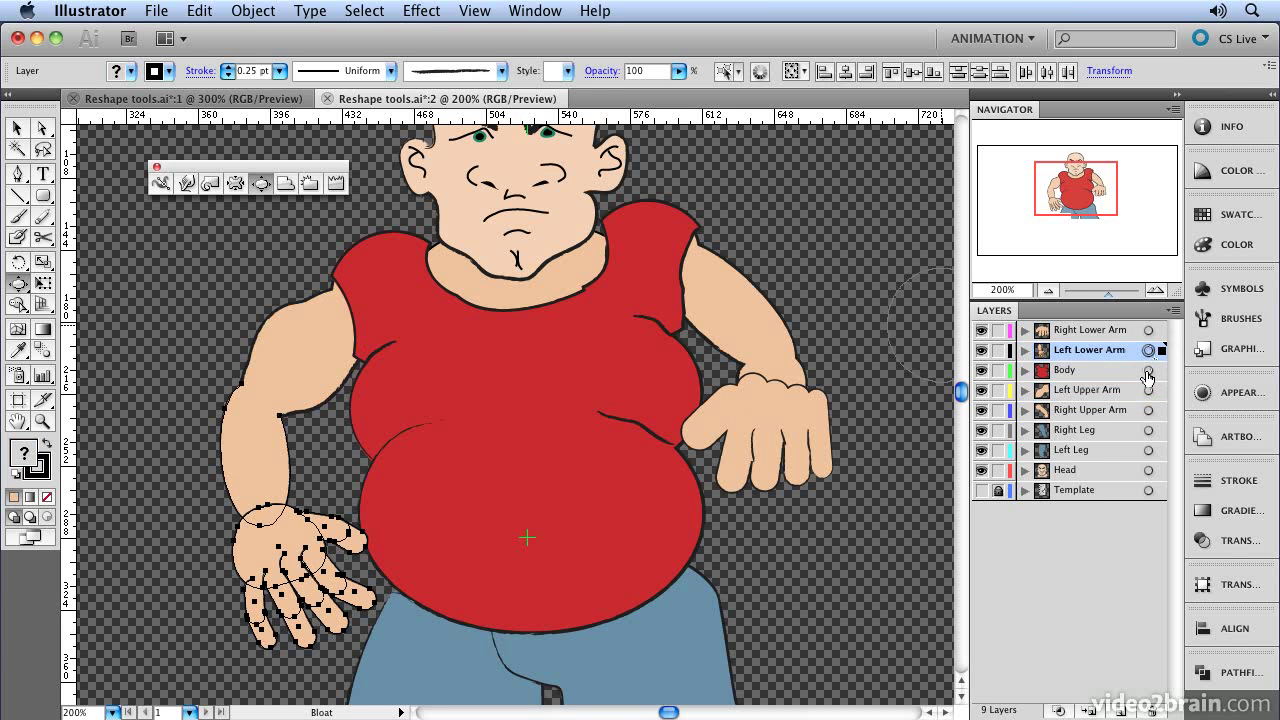
left_click(1148, 370)
left_click(1148, 390)
left_click(1148, 410)
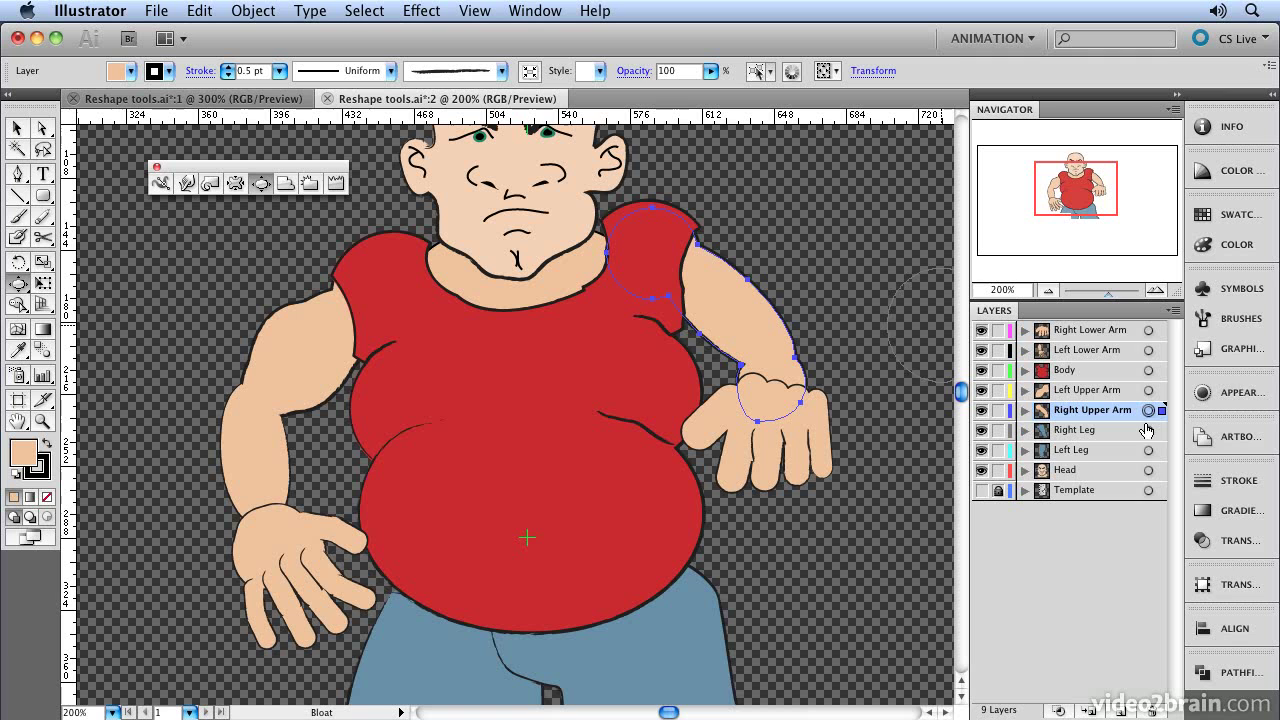
Briefly hide and re-show the hands, body and left upper arm, then bloat the right upper arm outward.
left_click(981, 330)
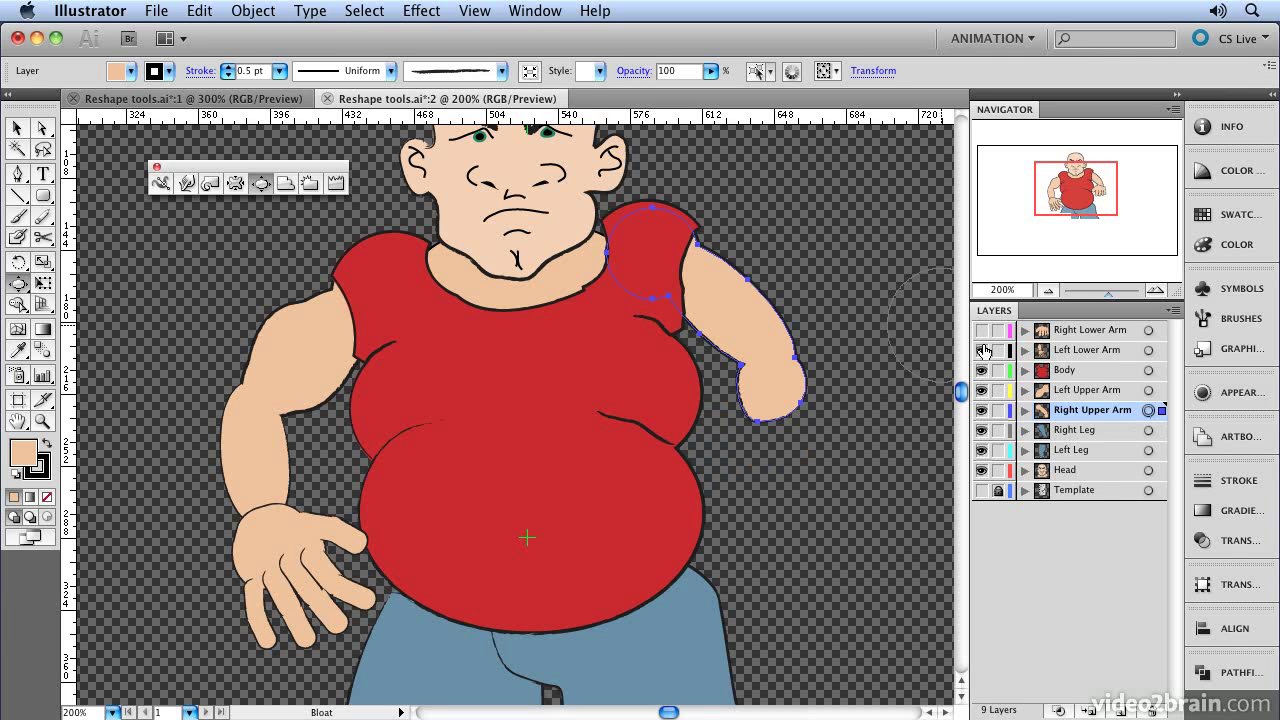
left_click(981, 350)
left_click(981, 370)
left_click(981, 390)
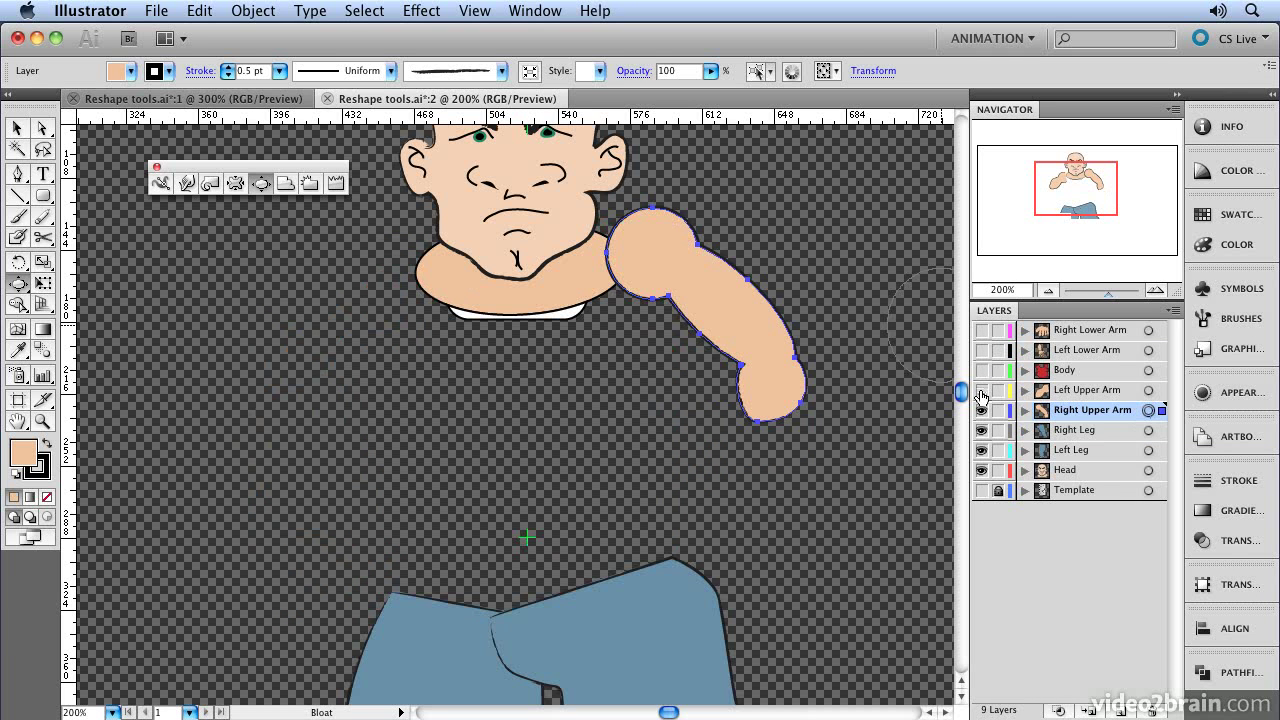
left_click(981, 390)
left_click(981, 370)
left_click(981, 350)
left_click(981, 330)
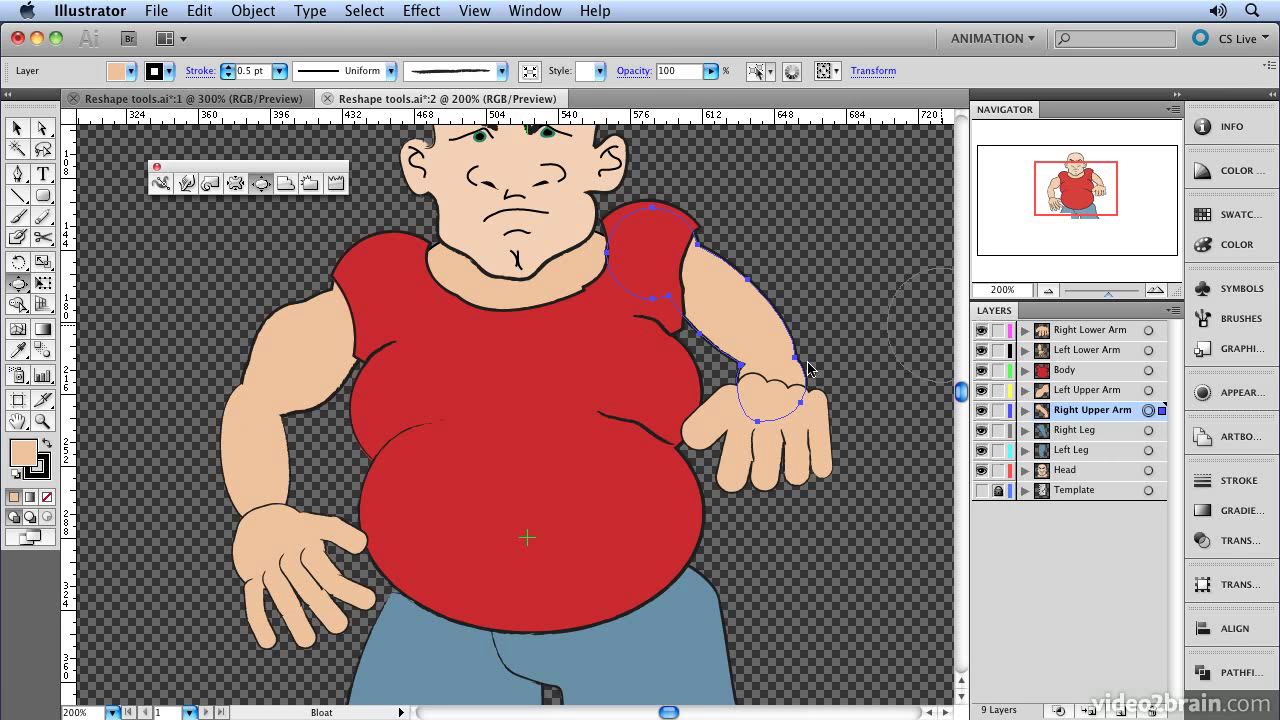
left_click_drag(730, 302, 723, 316)
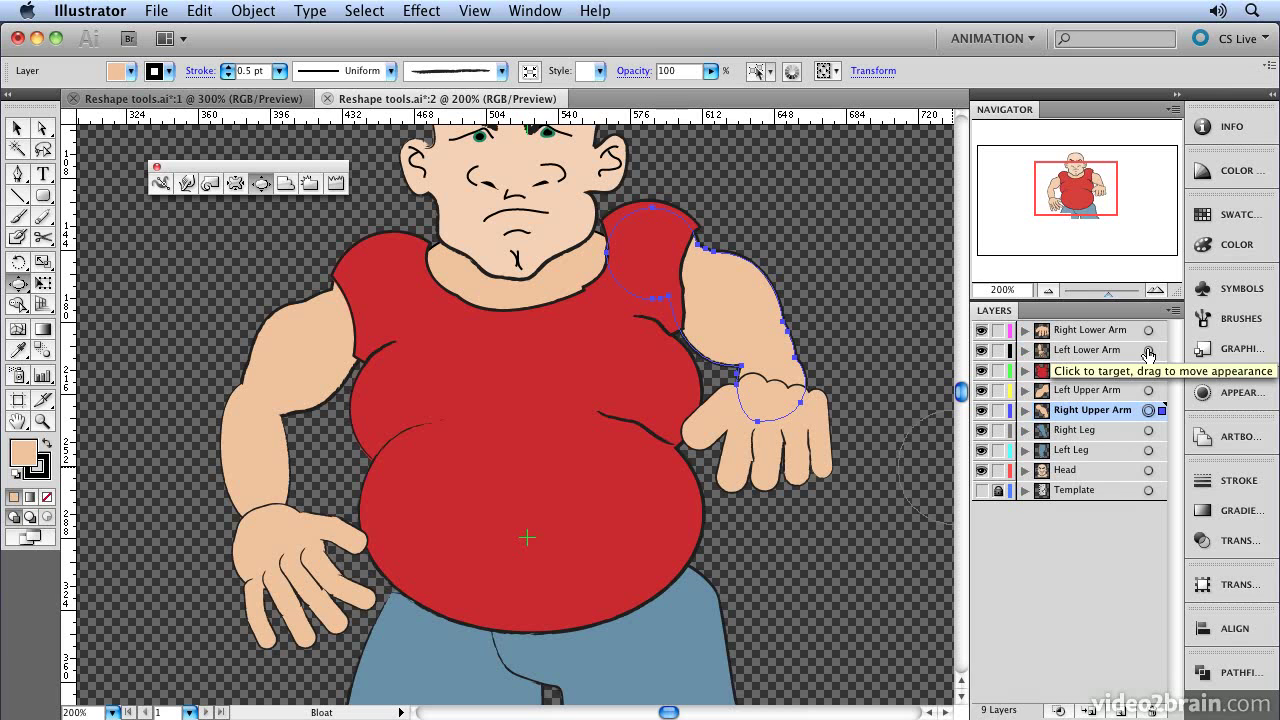
Select only the left forearm shape and bloat it into a thicker forearm.
left_click(16, 129)
left_click(276, 474)
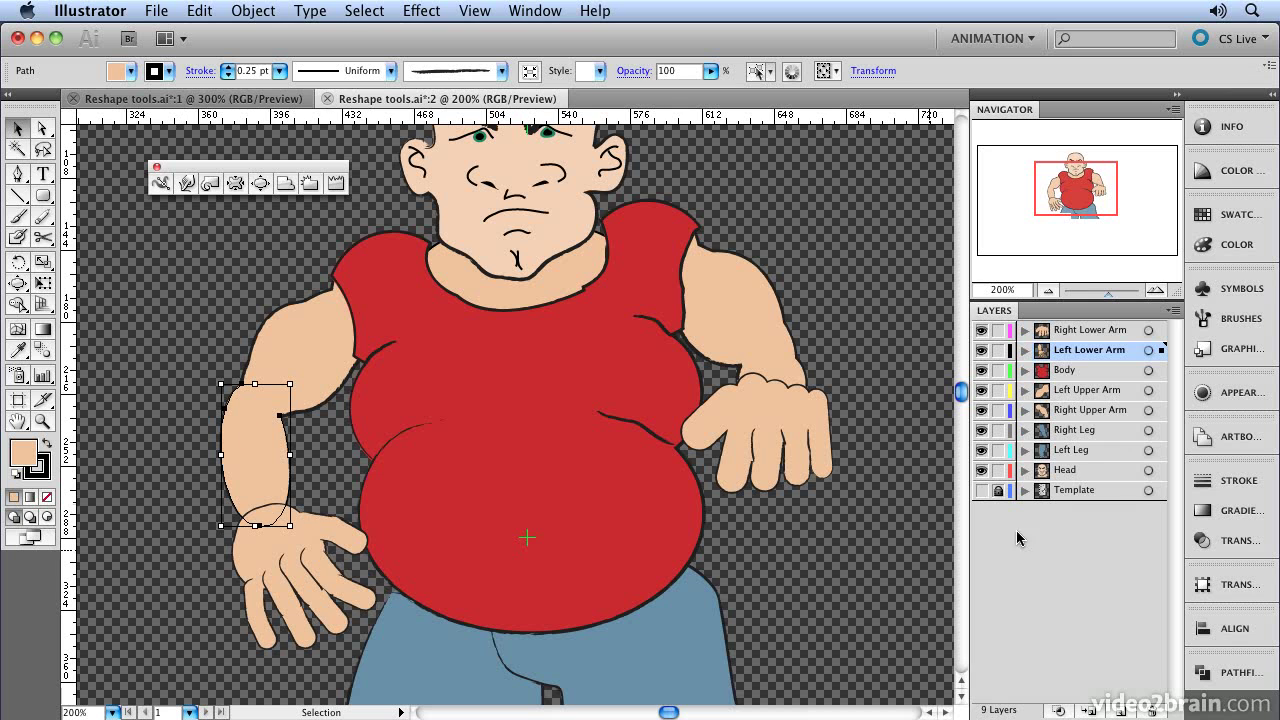
left_click(1148, 350)
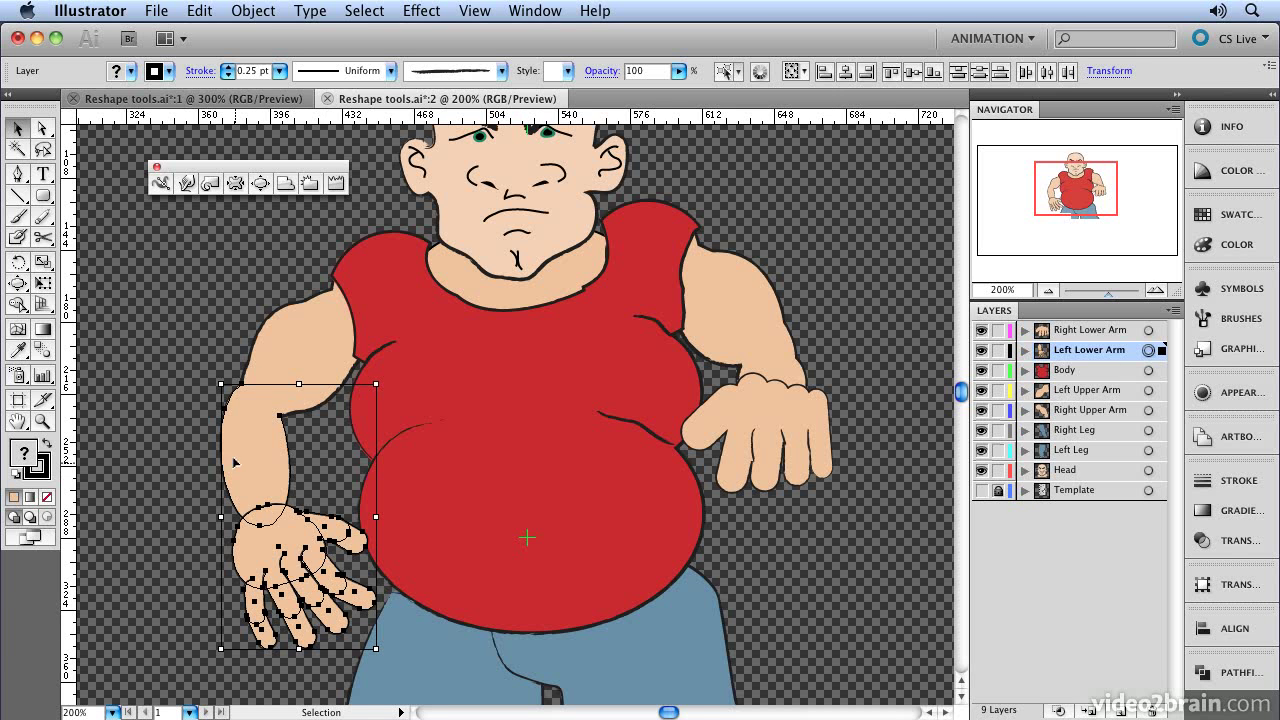
left_click(180, 441)
left_click(255, 442)
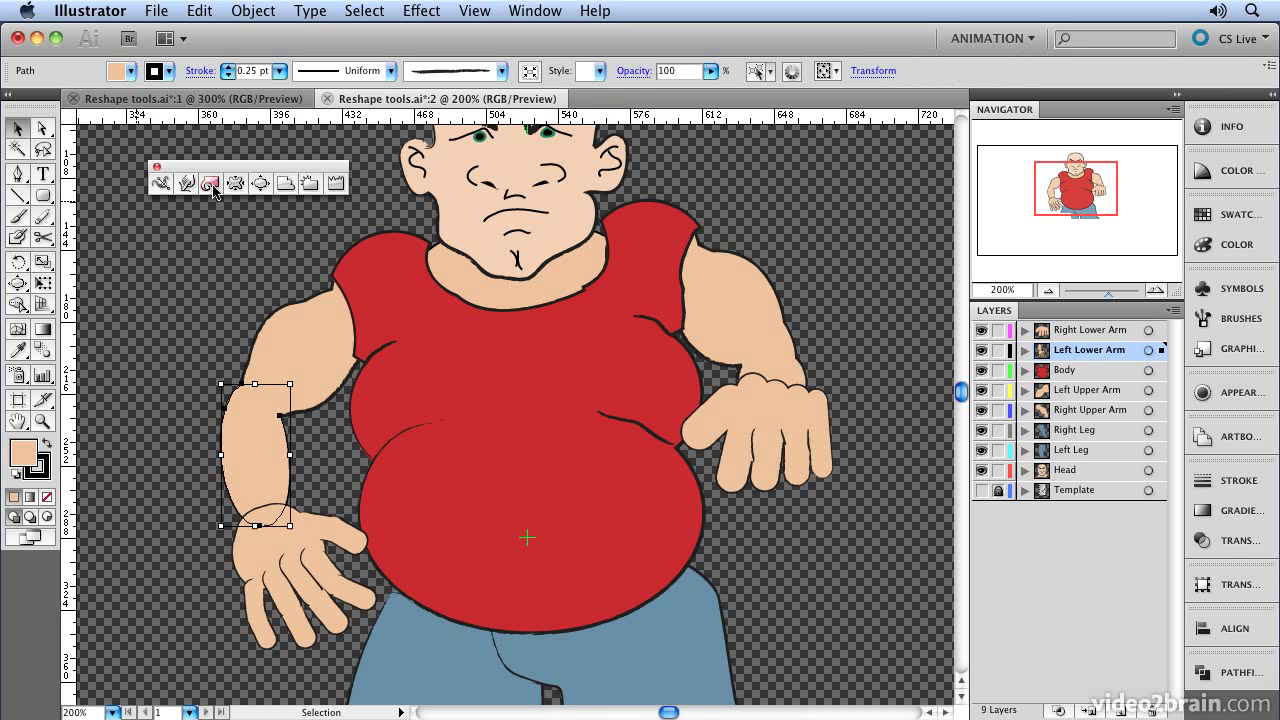
left_click(260, 184)
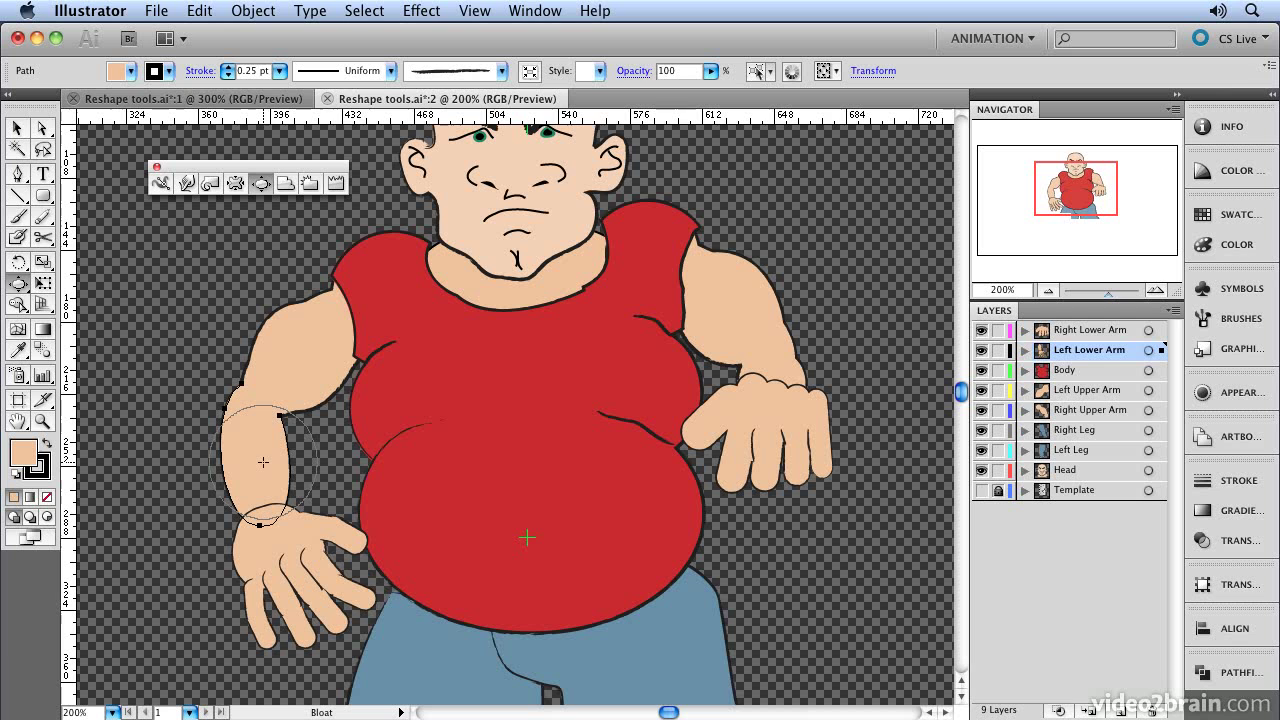
mouse_move(258, 460)
left_mouse_down()
mouse_move(246, 463)
mouse_move(254, 472)
mouse_move(252, 442)
left_mouse_up()
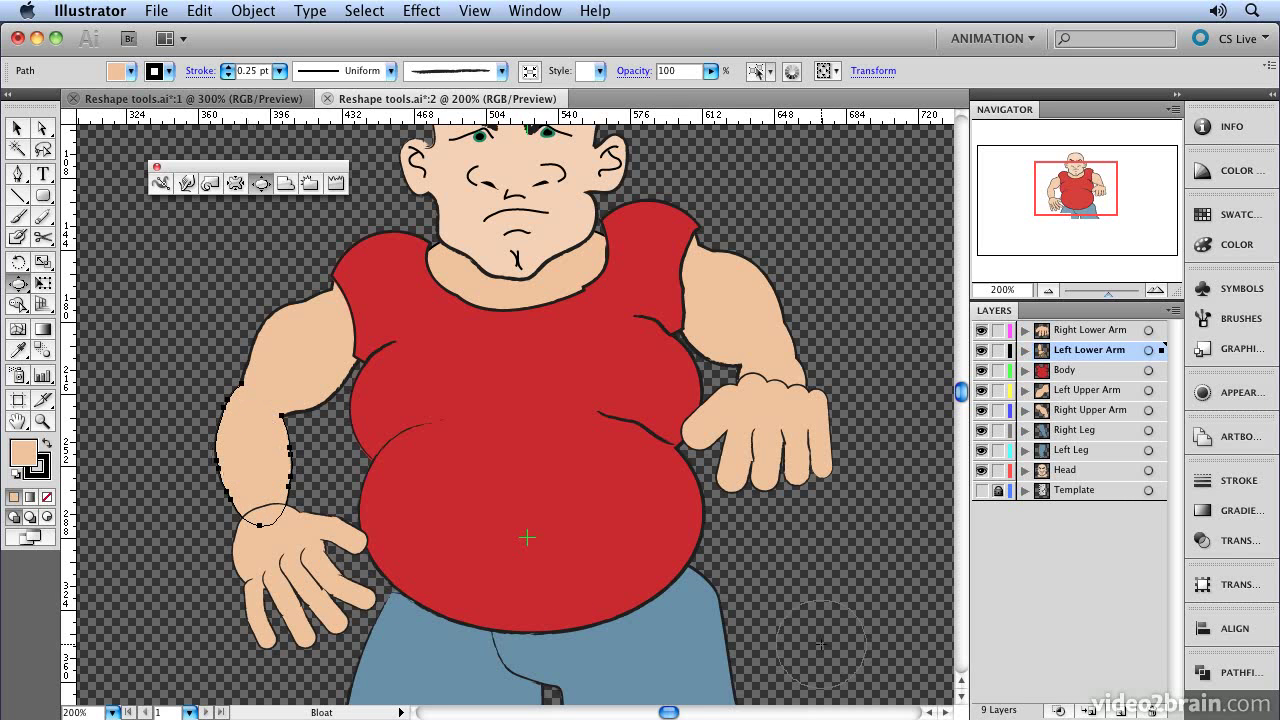
left_click(690, 520, "super")
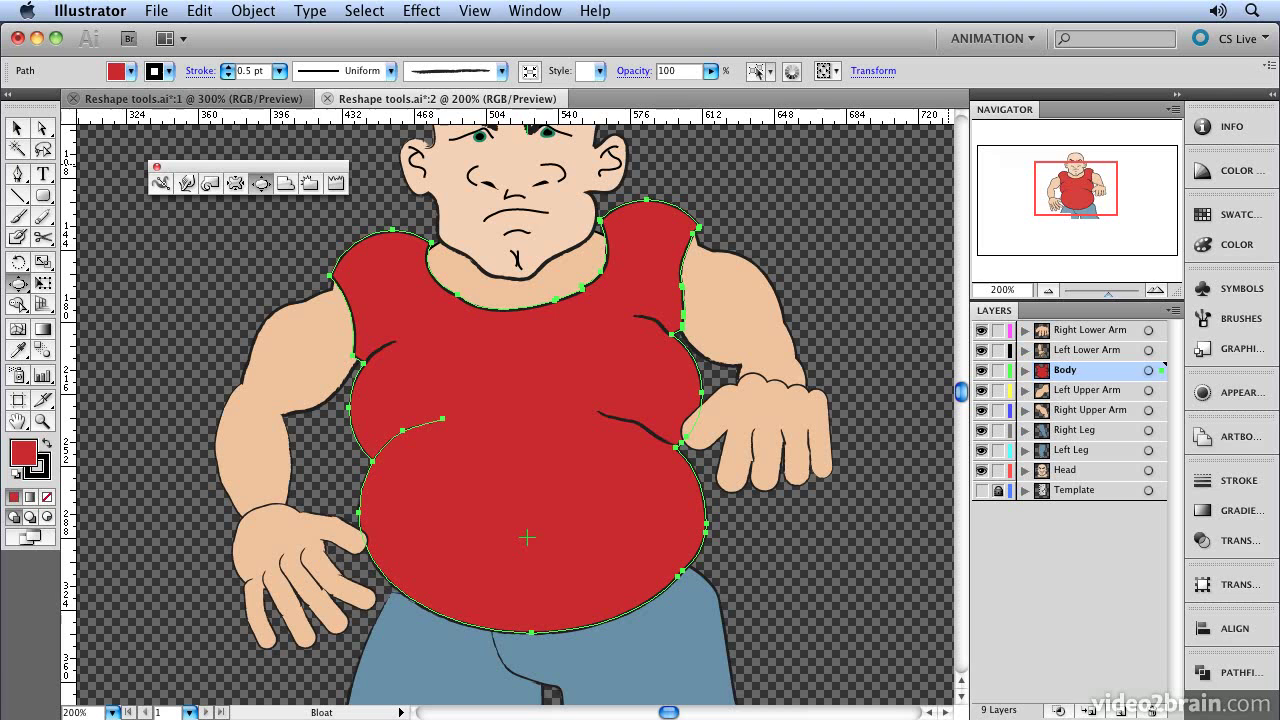
Pucker the right hand on the belly from thumb to fingertips to slim its fingers.
left_click(234, 184)
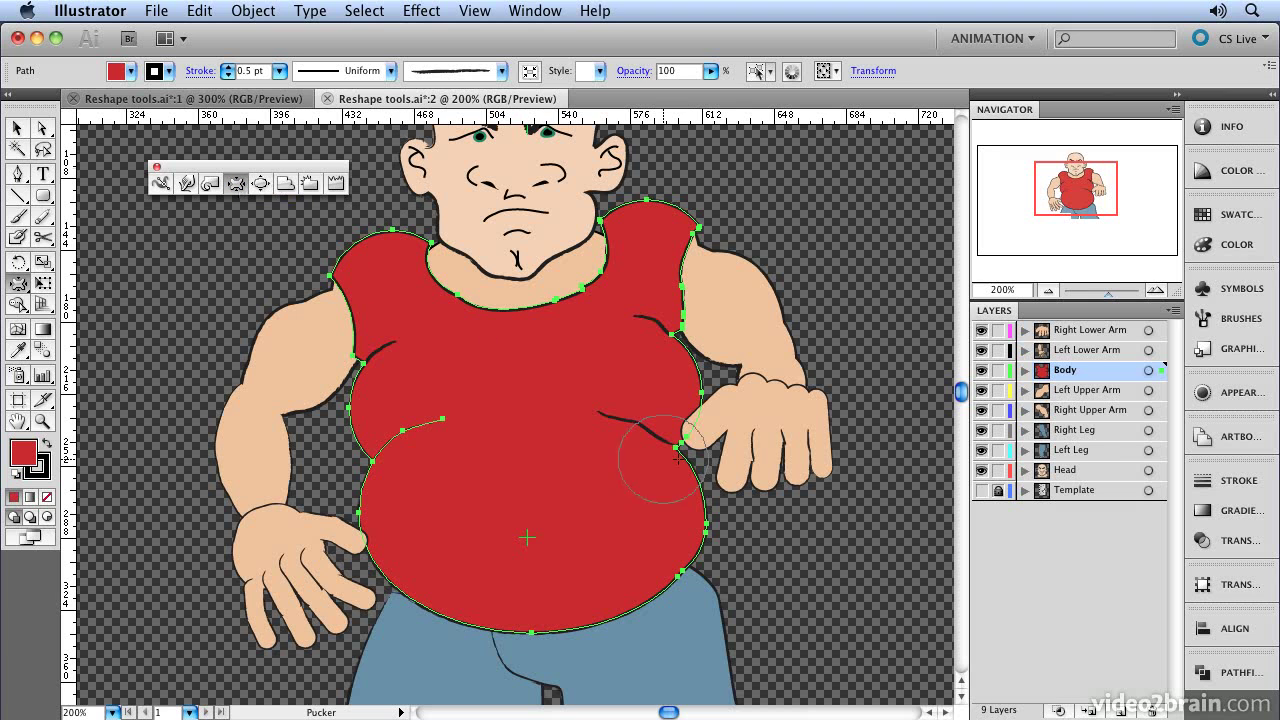
key("super")
left_click(727, 432, "super")
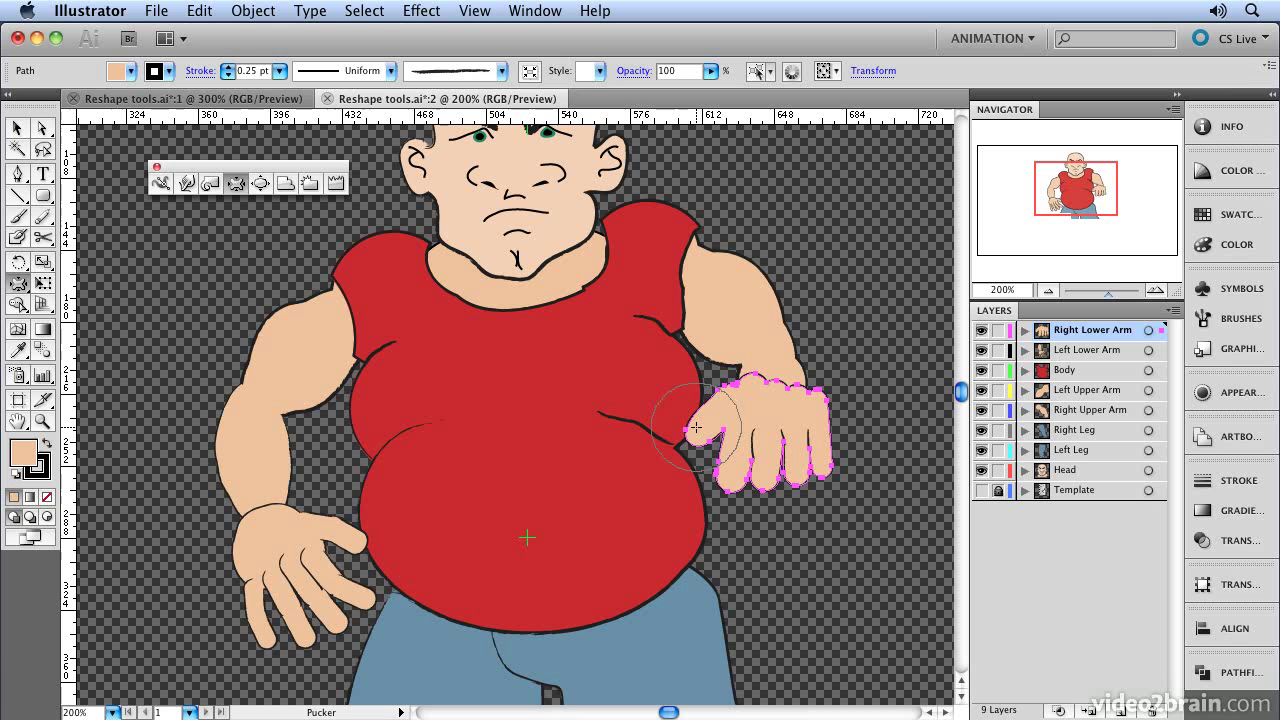
mouse_move(695, 427)
left_mouse_down()
mouse_move(789, 420)
mouse_move(815, 457)
mouse_move(798, 491)
left_mouse_up()
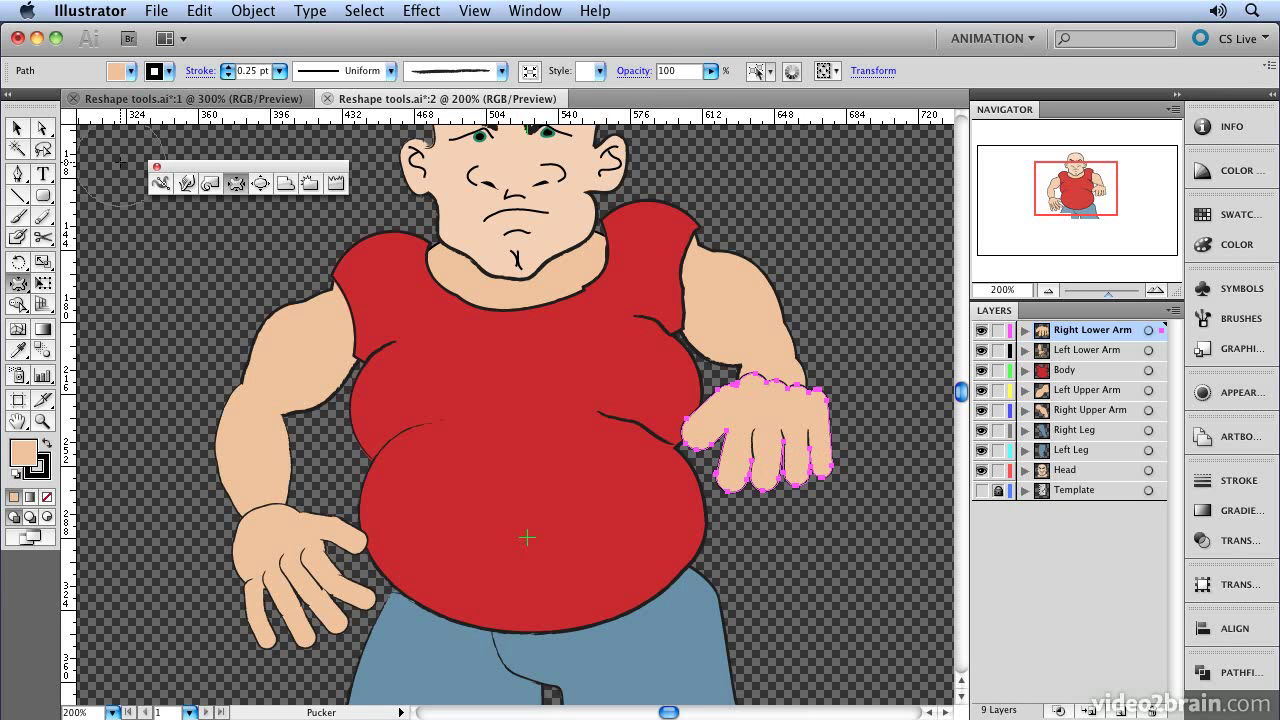
Warp the left hand's wrist outline.
left_click(187, 184)
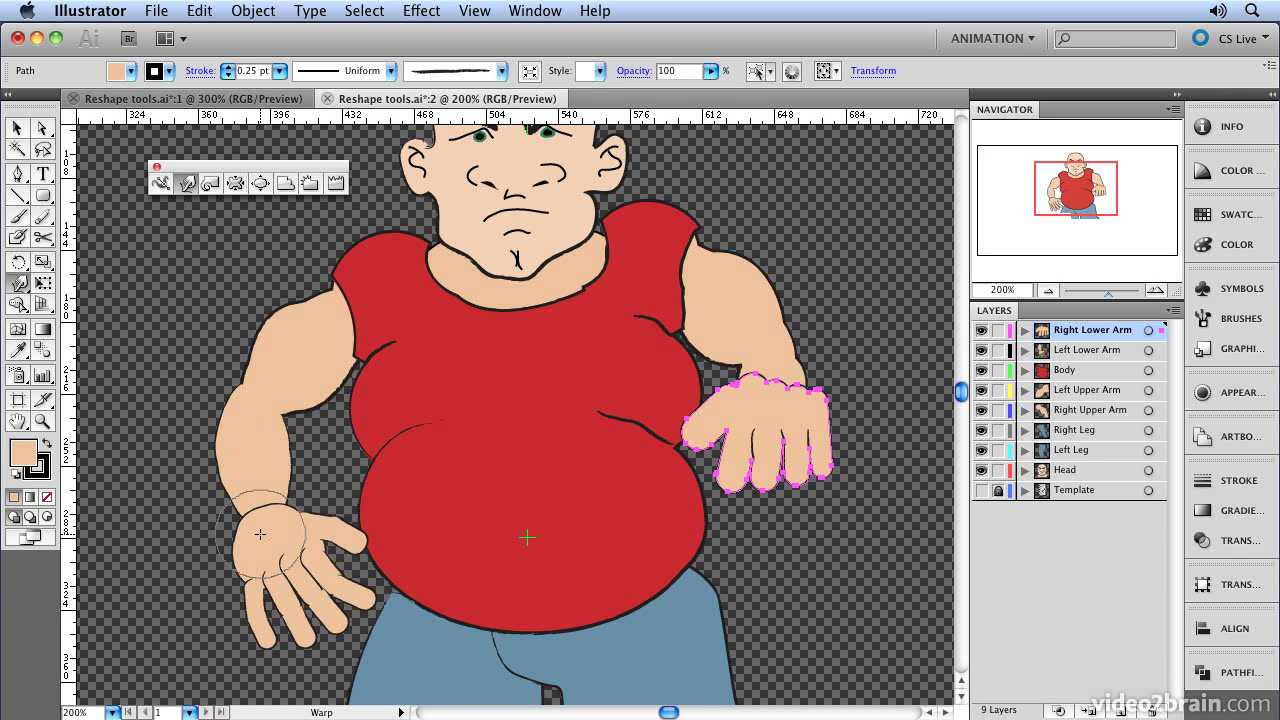
left_click_drag(260, 535, 265, 522)
left_click(192, 188)
Set the Warp brush to 10 × 10 px with Use Pressure Pen enabled.
double_click(189, 186)
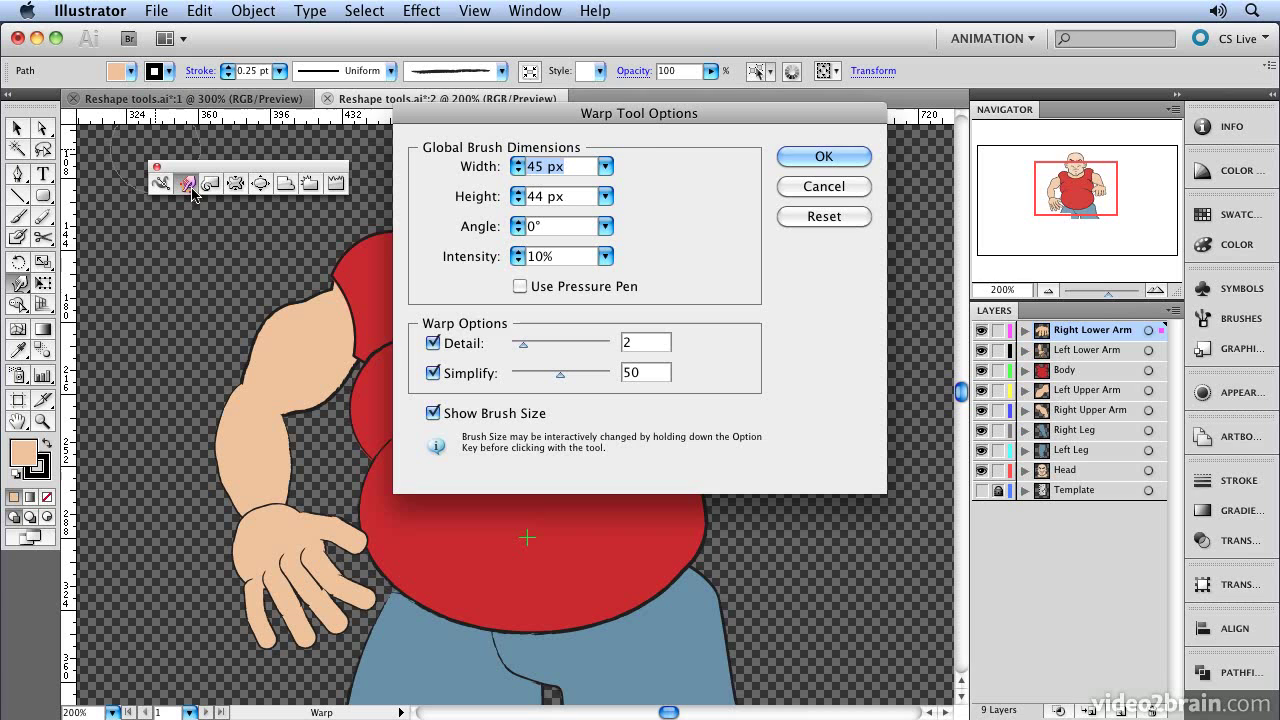
left_click_drag(664, 128, 1025, 326)
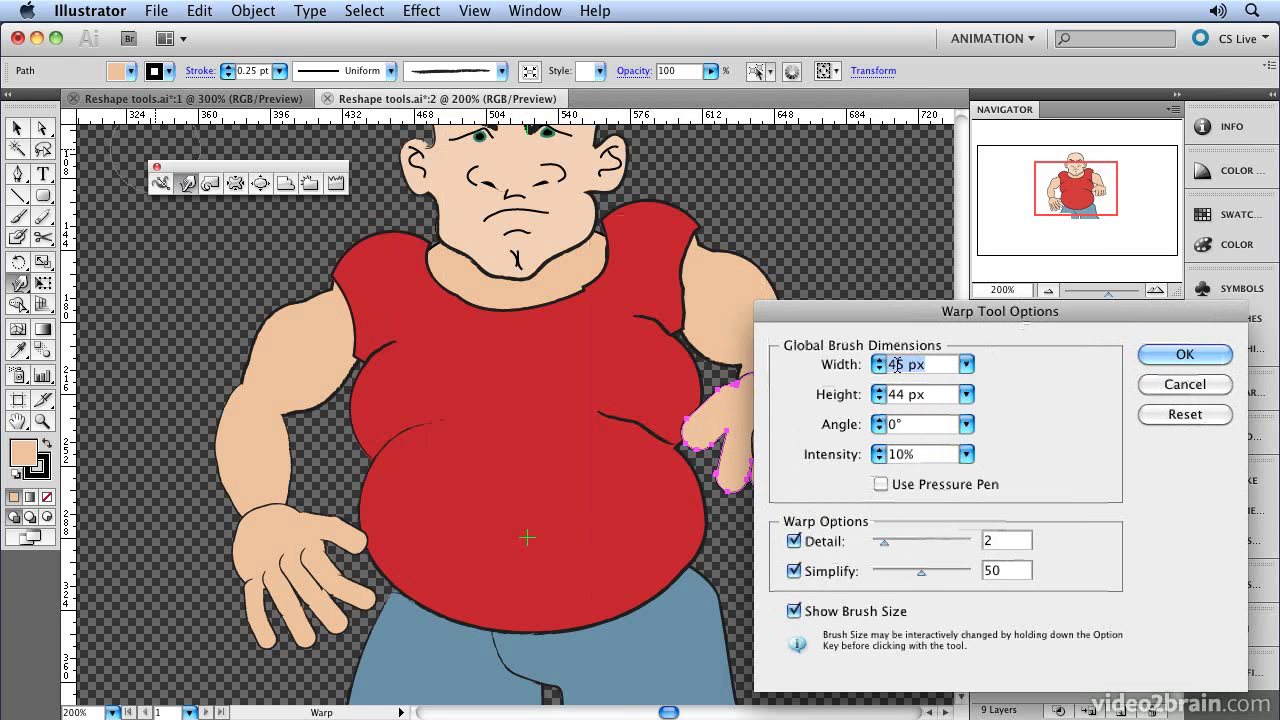
type("1")
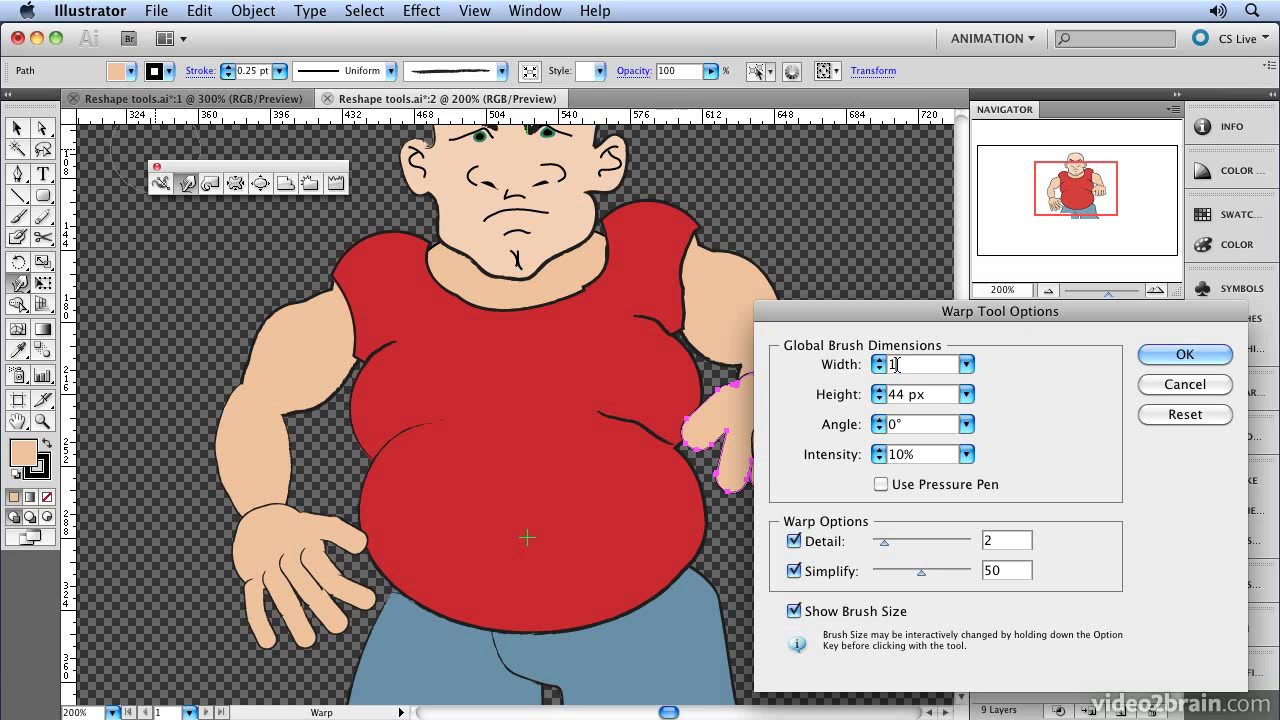
type("0")
key("Tab")
type("10")
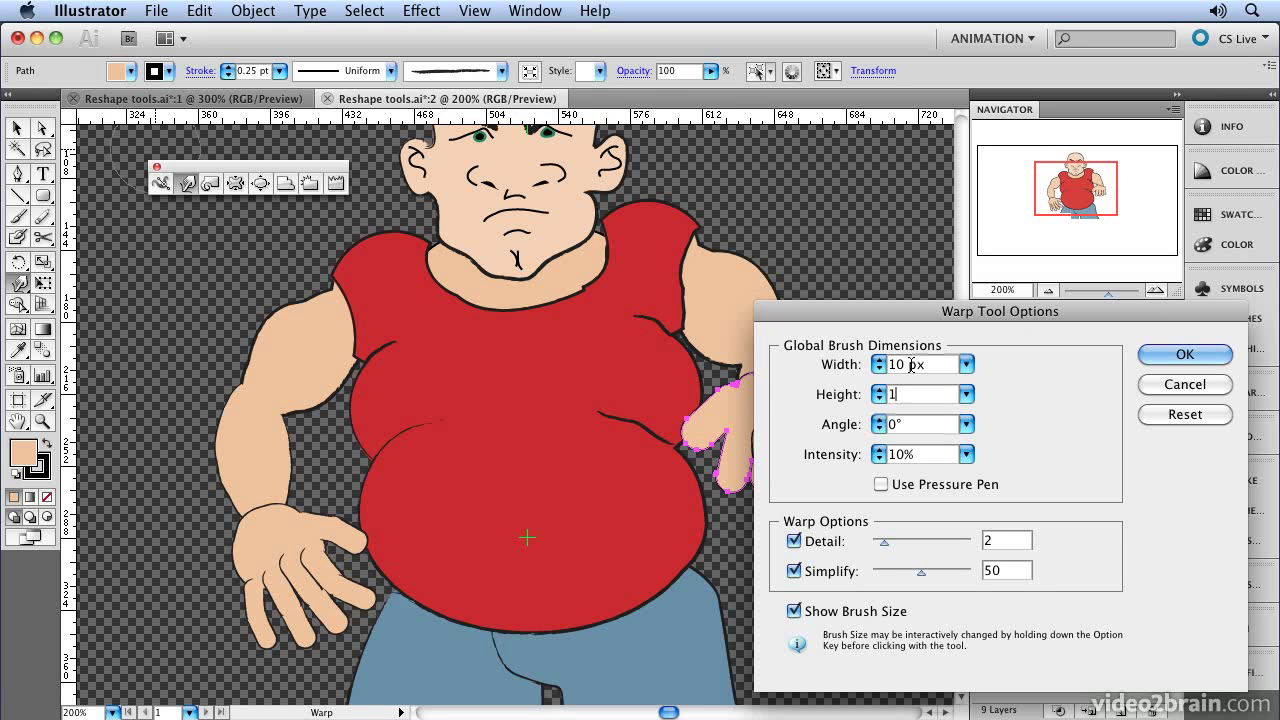
left_click(880, 486)
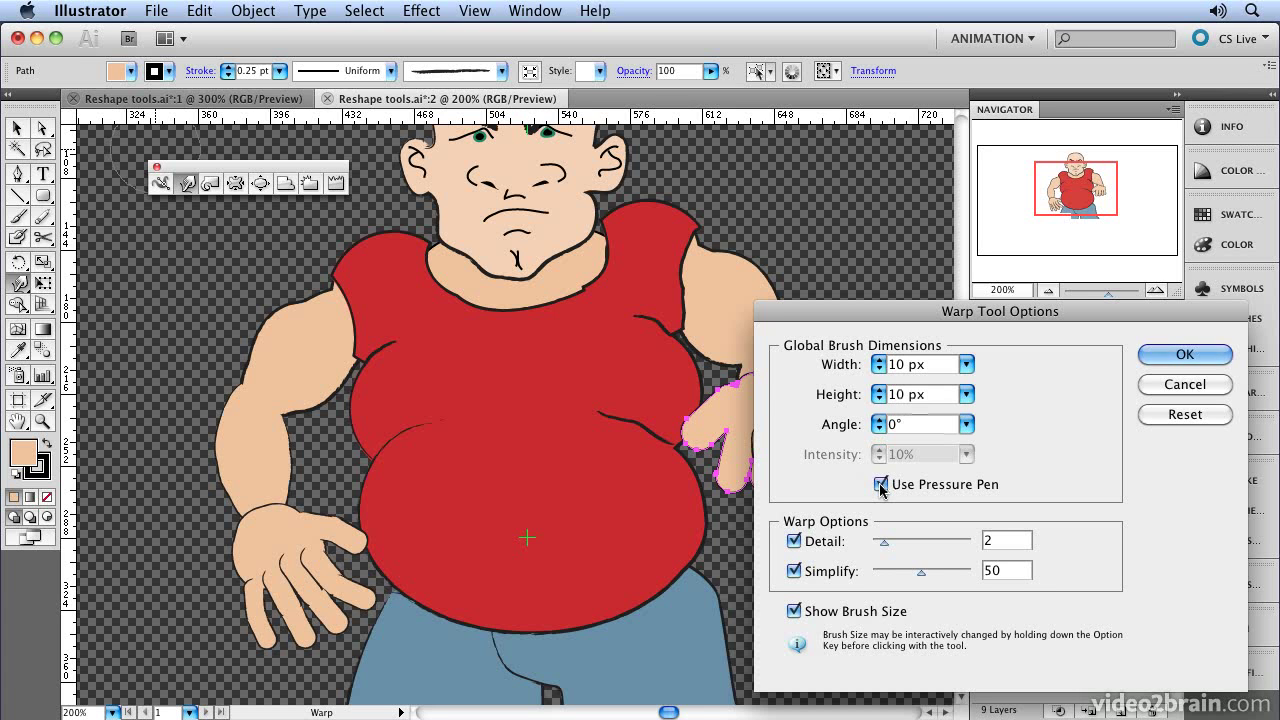
left_click(1160, 358)
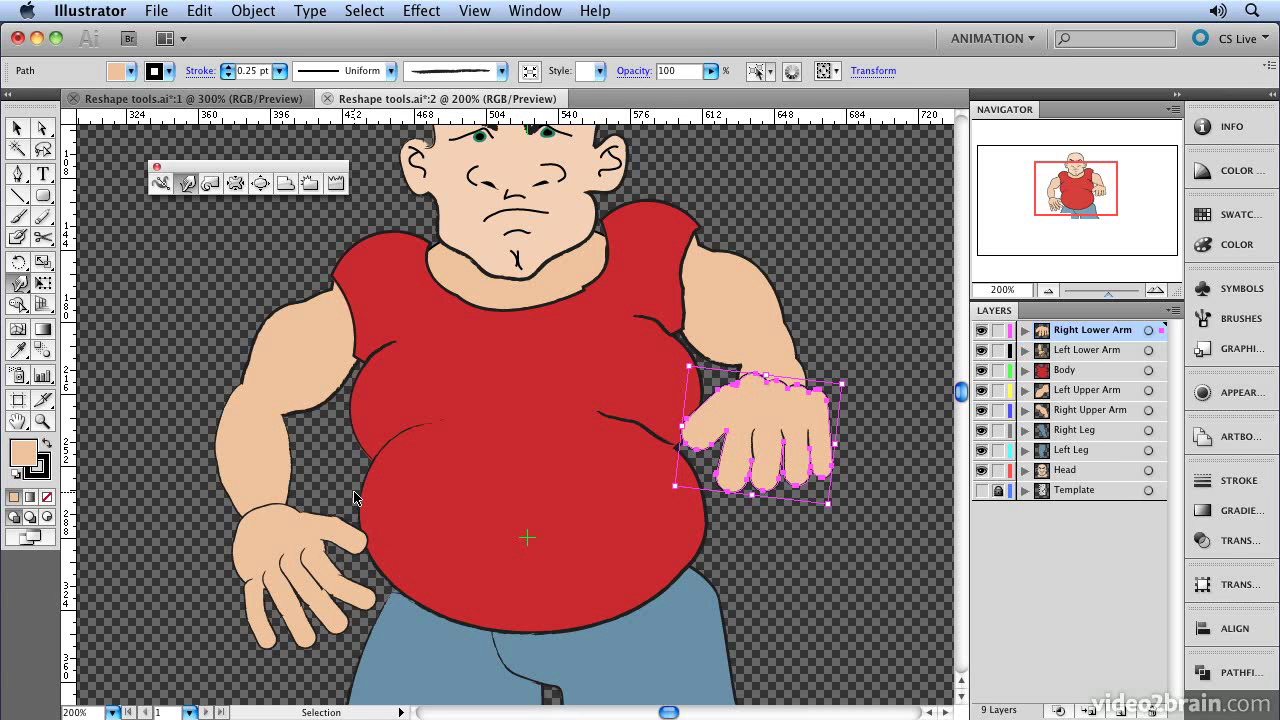
Zoom in to 400% and center the view on the left hand beside the belly.
key("super+equal")
left_click_drag(190, 570, 374, 424)
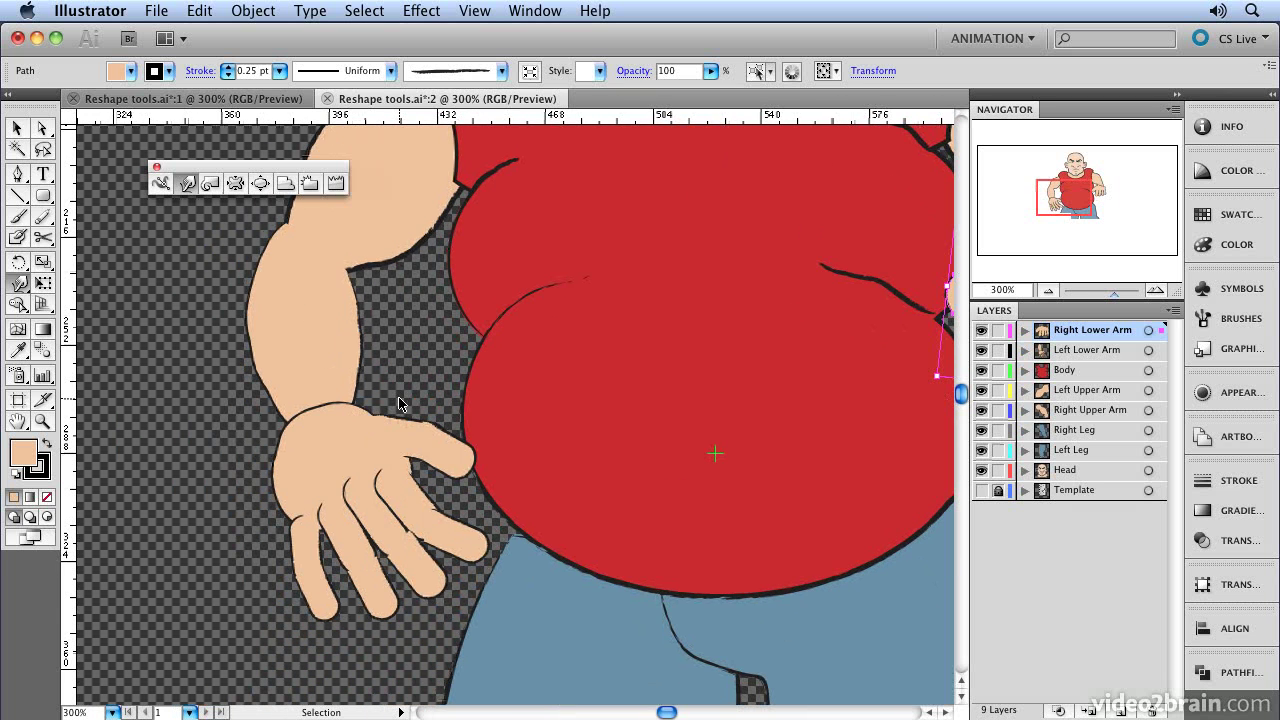
key("super+equal")
left_click_drag(354, 436, 480, 346)
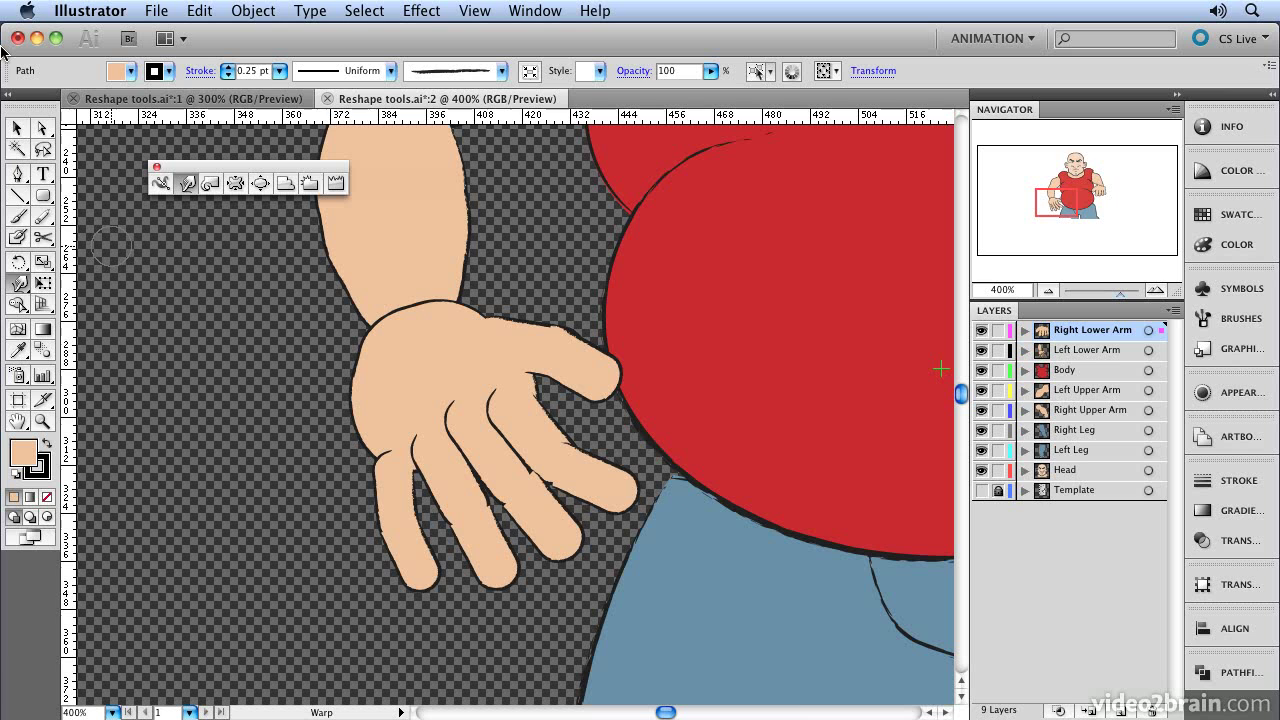
left_click(19, 129)
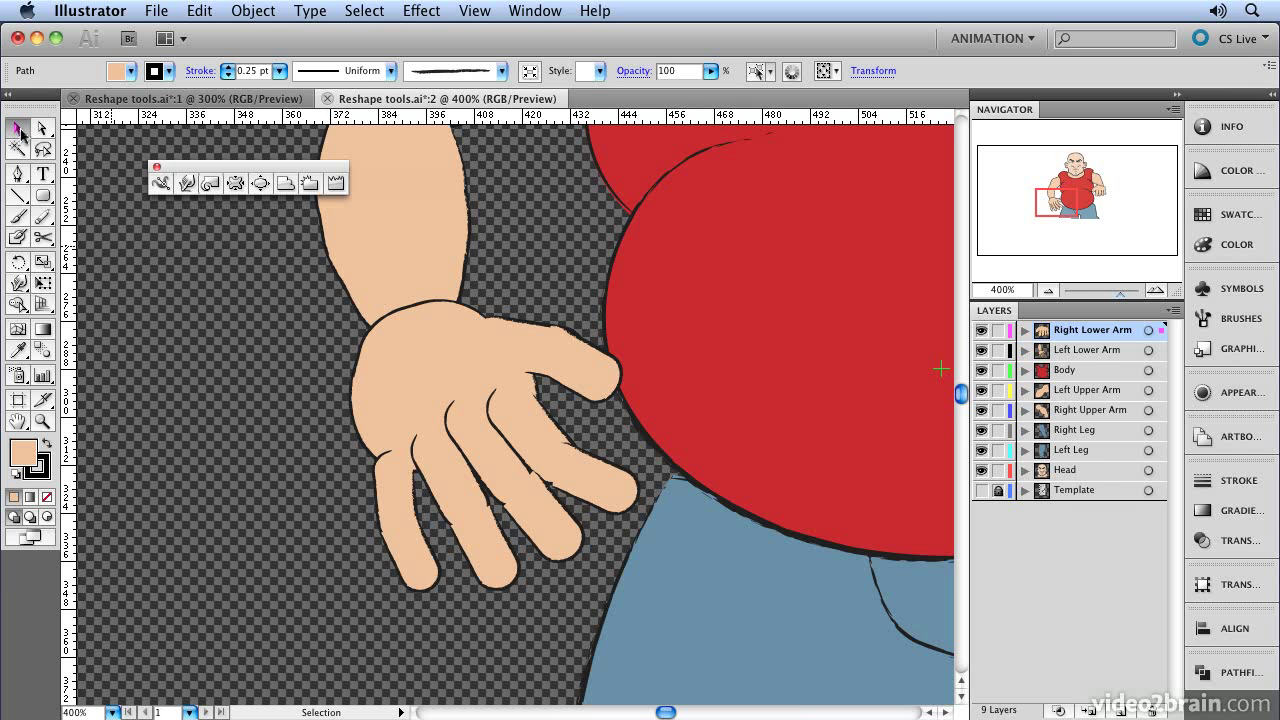
Group the Left Lower Arm layer's hand paths, excluding the forearm, with Object > Group.
left_click(461, 370)
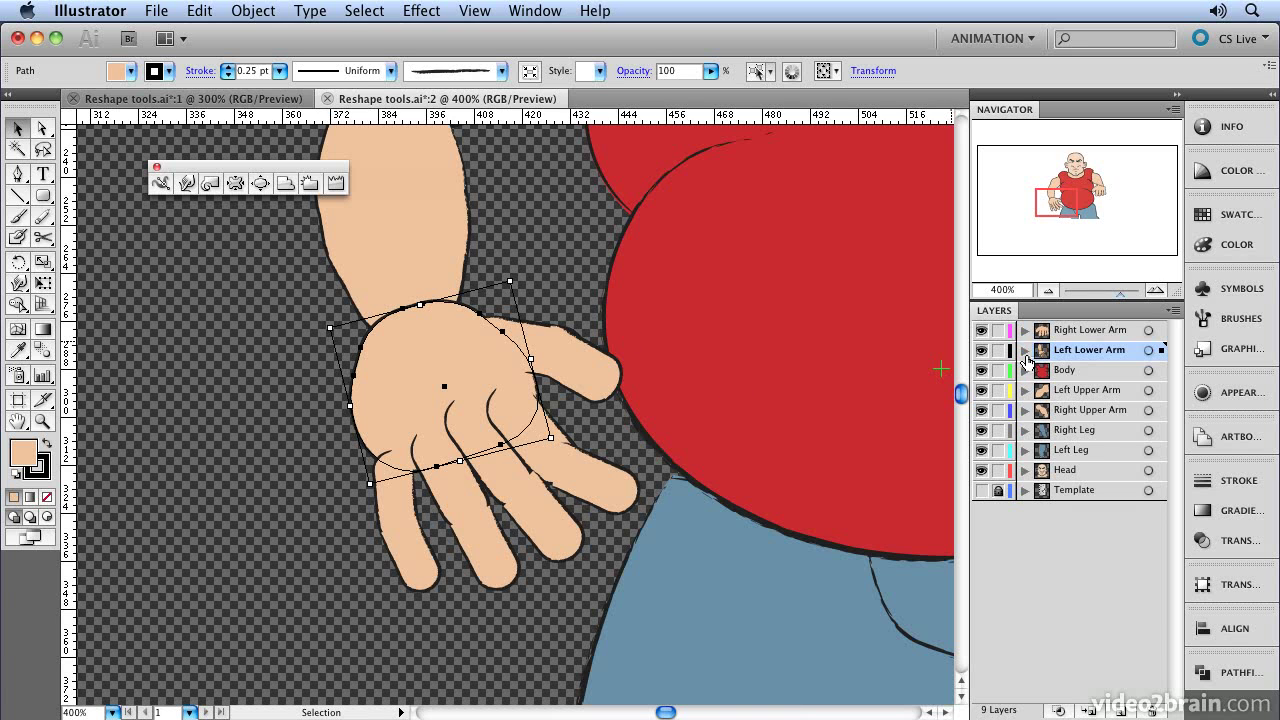
left_click(1025, 351)
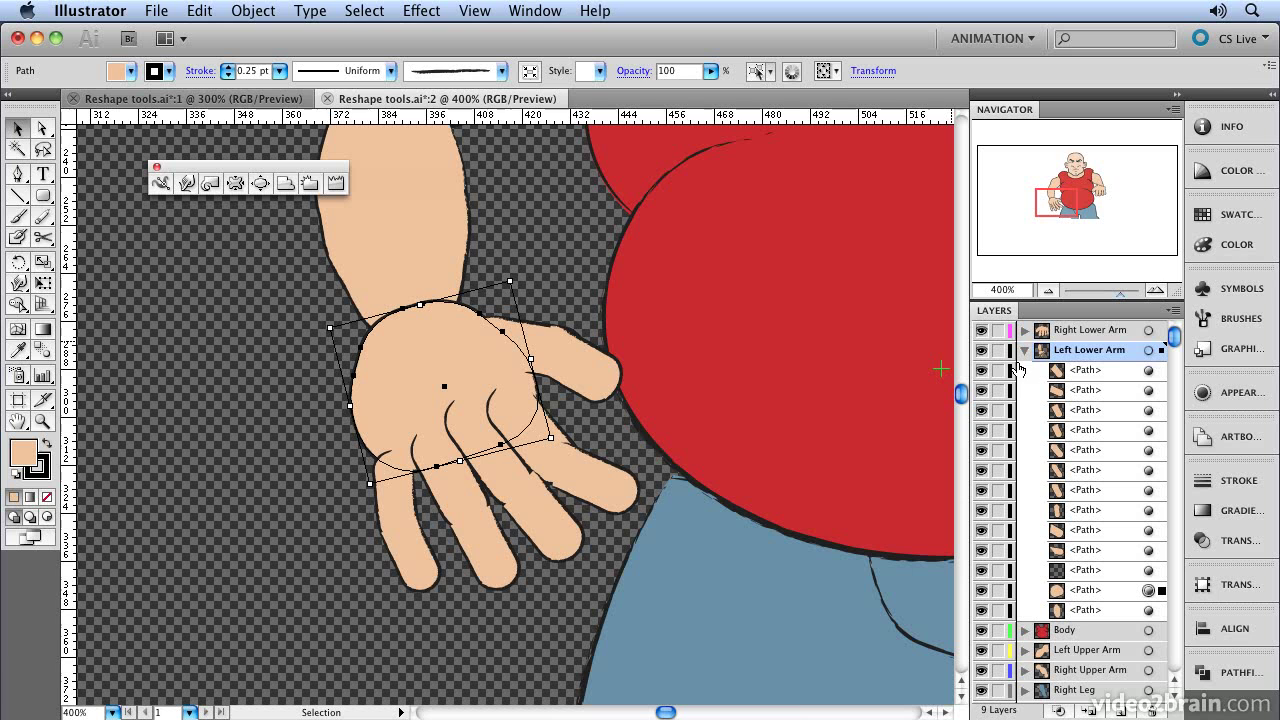
left_click(1148, 351)
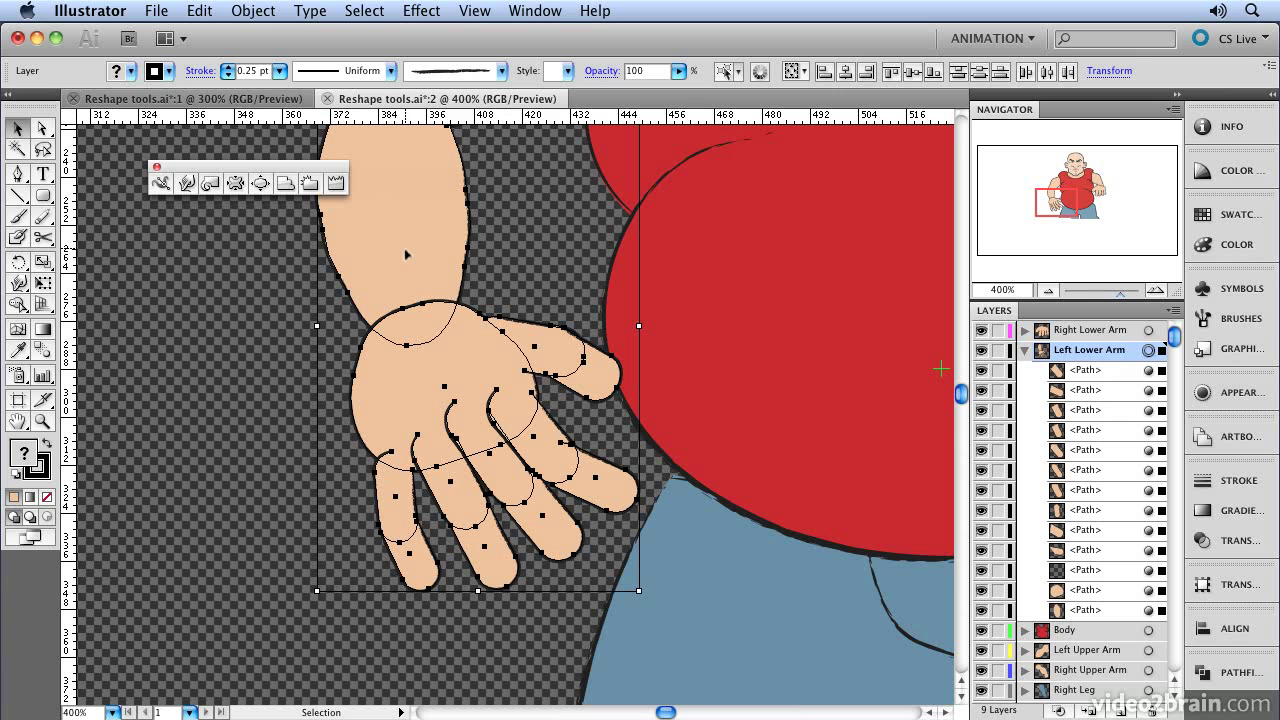
left_click(389, 223, "shift")
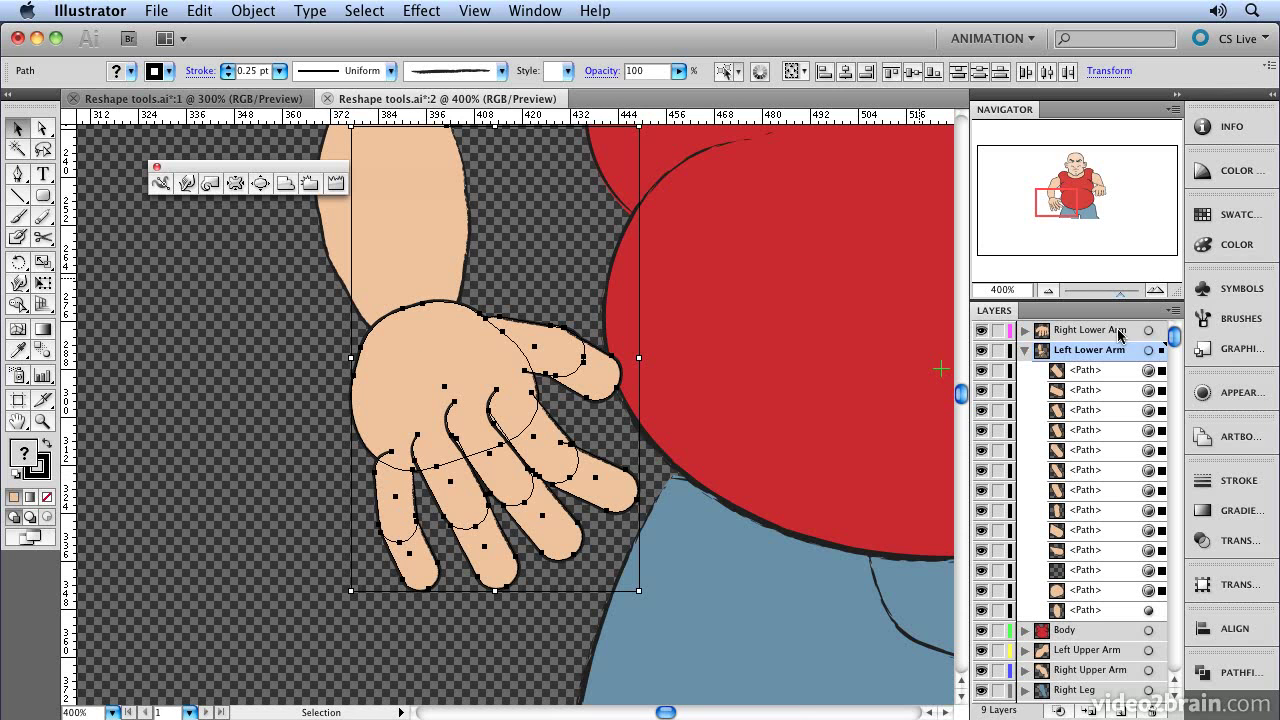
left_click(251, 14)
left_click(268, 87)
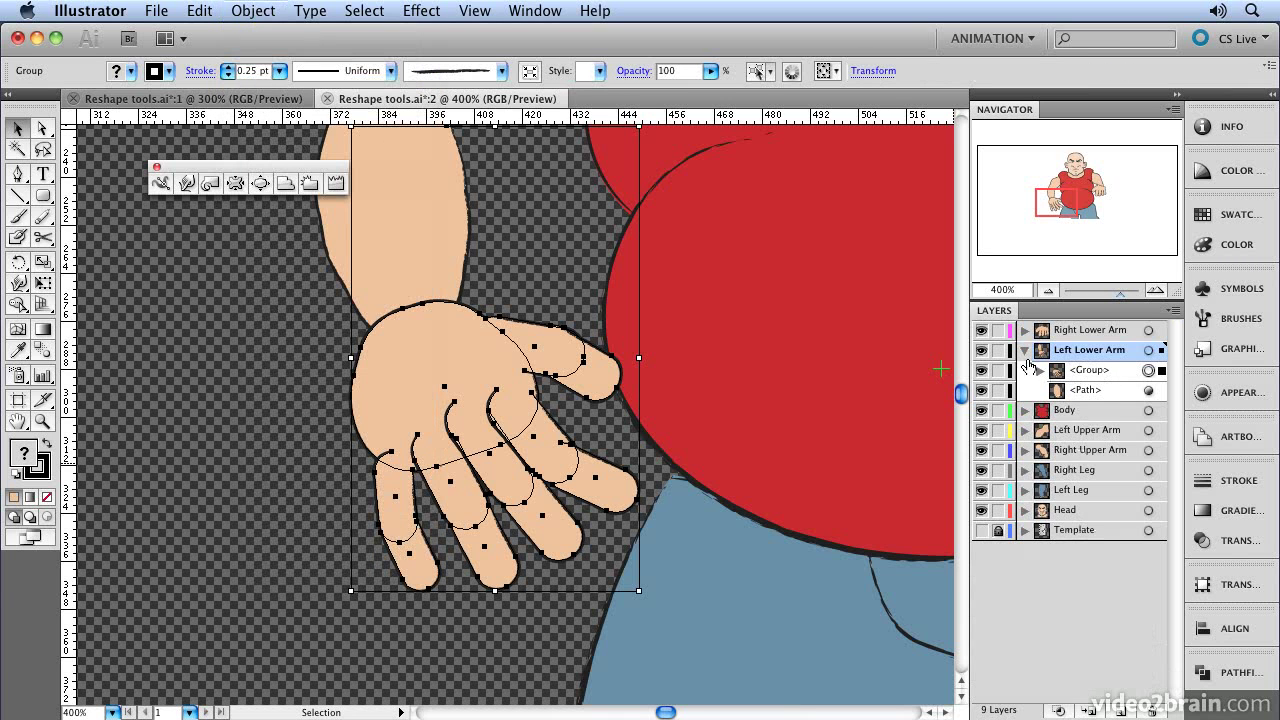
left_click(229, 388)
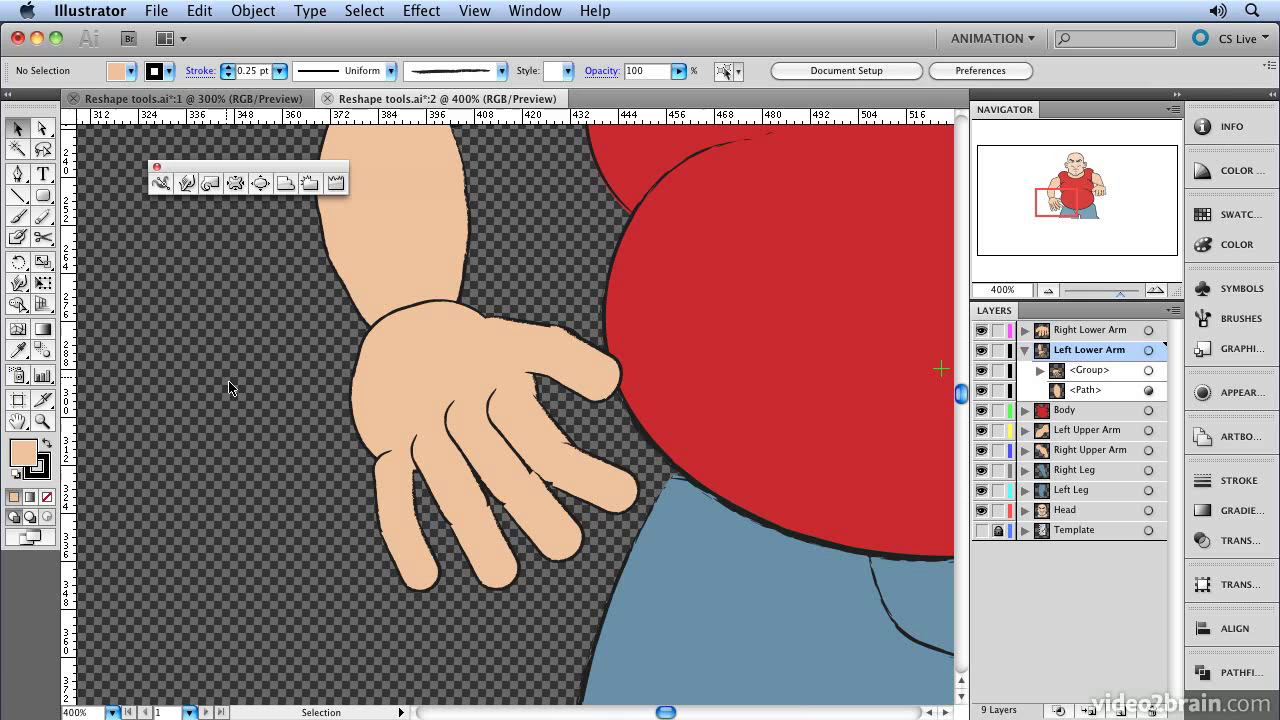
left_click(369, 377)
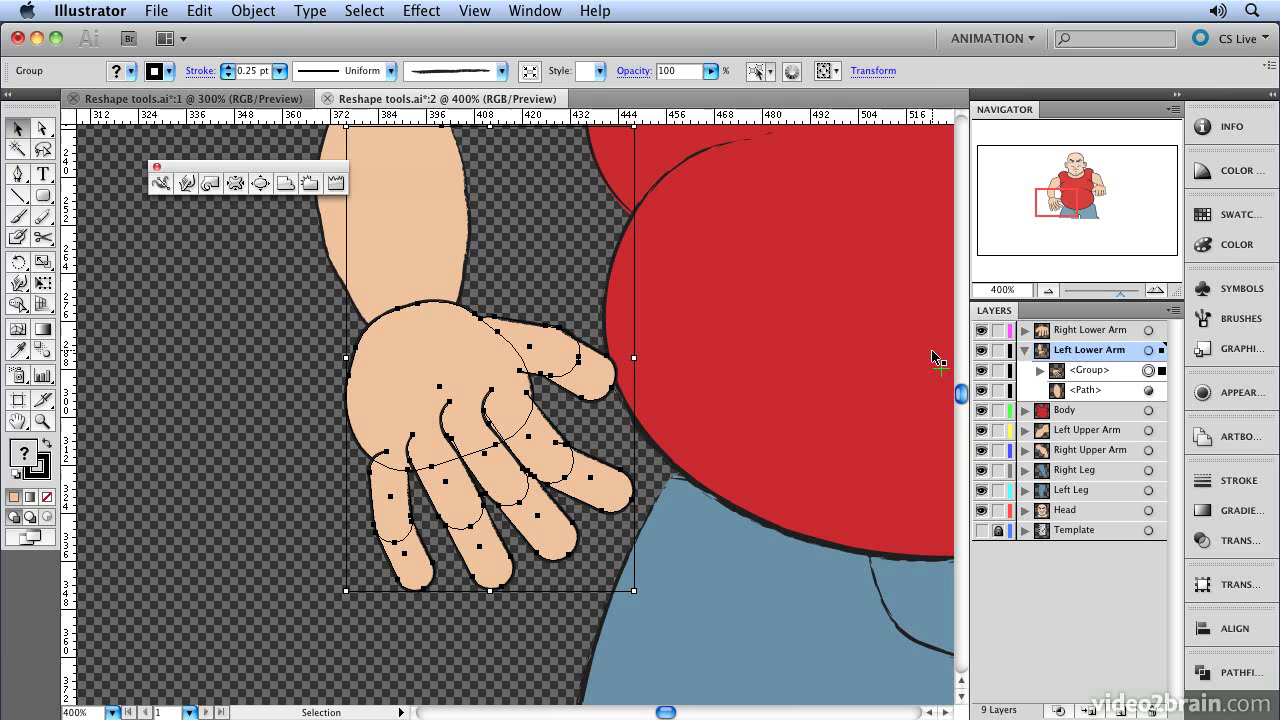
left_click(1024, 351)
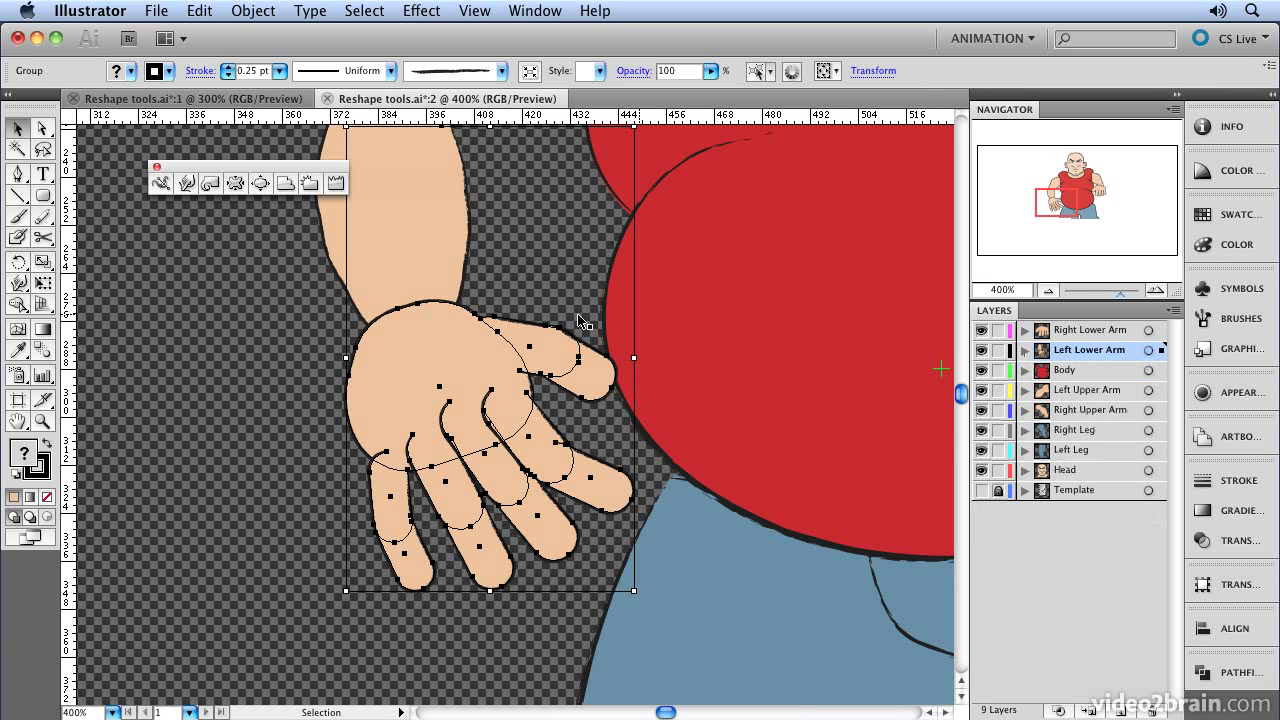
left_click(187, 184)
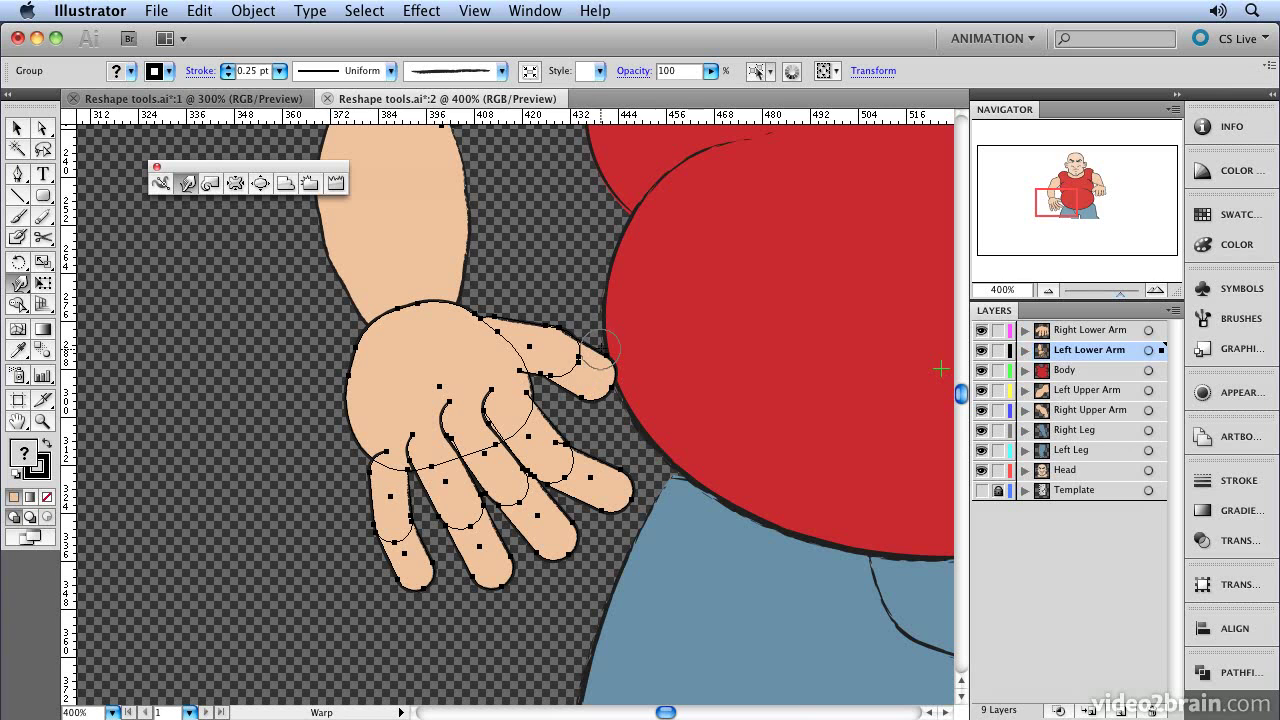
Warp the thumb, pinky, index and middle finger outlines so the lower fingers stretch longer and splay.
mouse_move(598, 349)
left_mouse_down()
mouse_move(548, 443)
mouse_move(594, 356)
left_mouse_up()
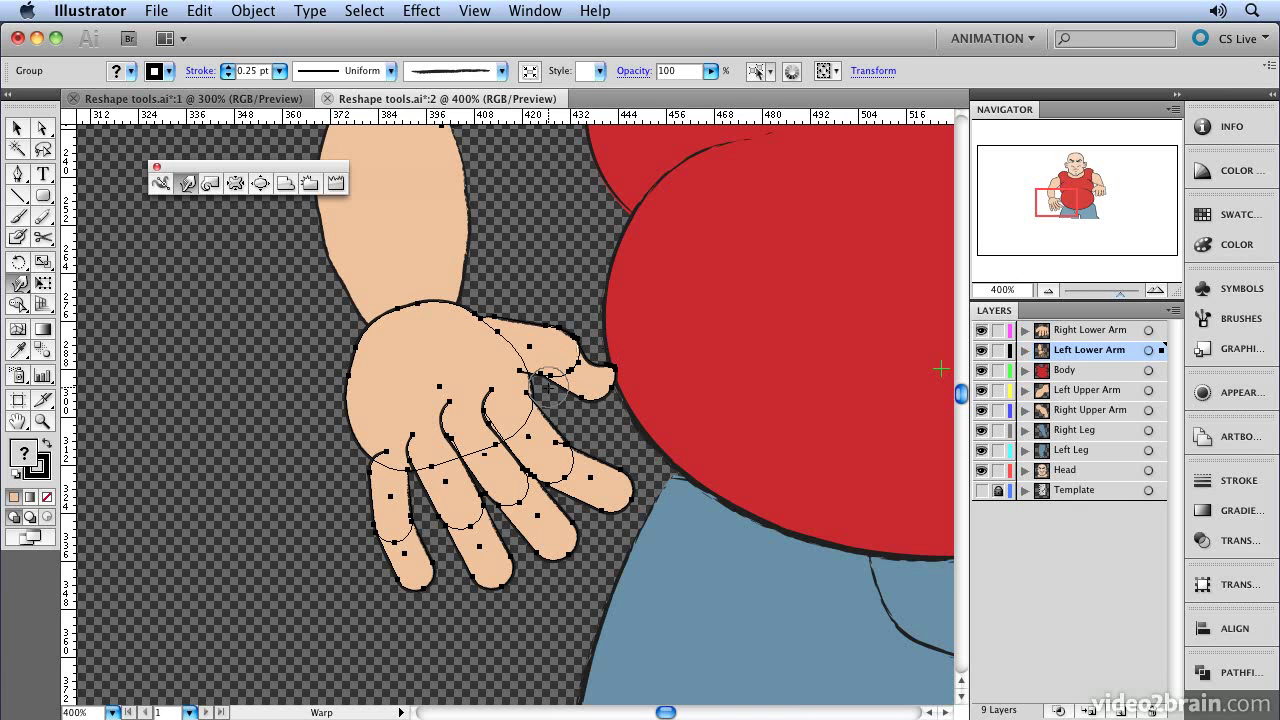
mouse_move(378, 472)
left_mouse_down()
mouse_move(379, 450)
mouse_move(382, 525)
mouse_move(408, 580)
mouse_move(402, 558)
left_mouse_up()
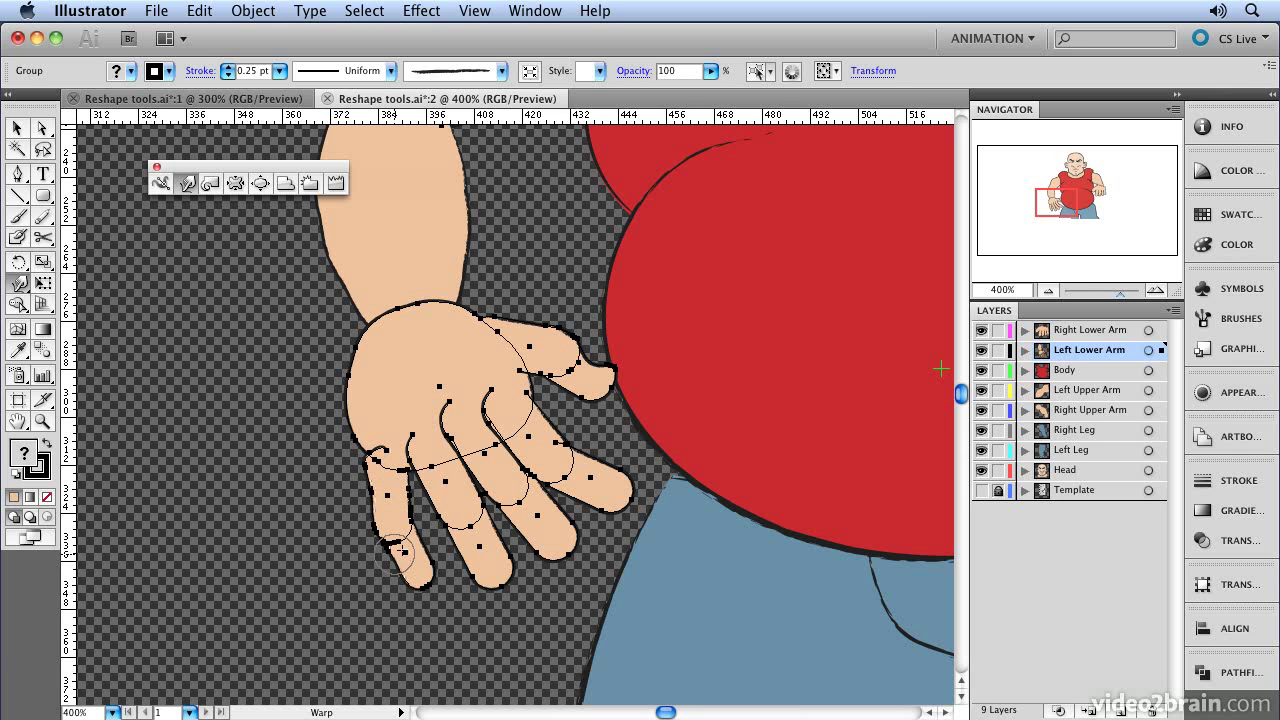
mouse_move(567, 432)
left_mouse_down()
mouse_move(570, 445)
mouse_move(544, 400)
left_mouse_up()
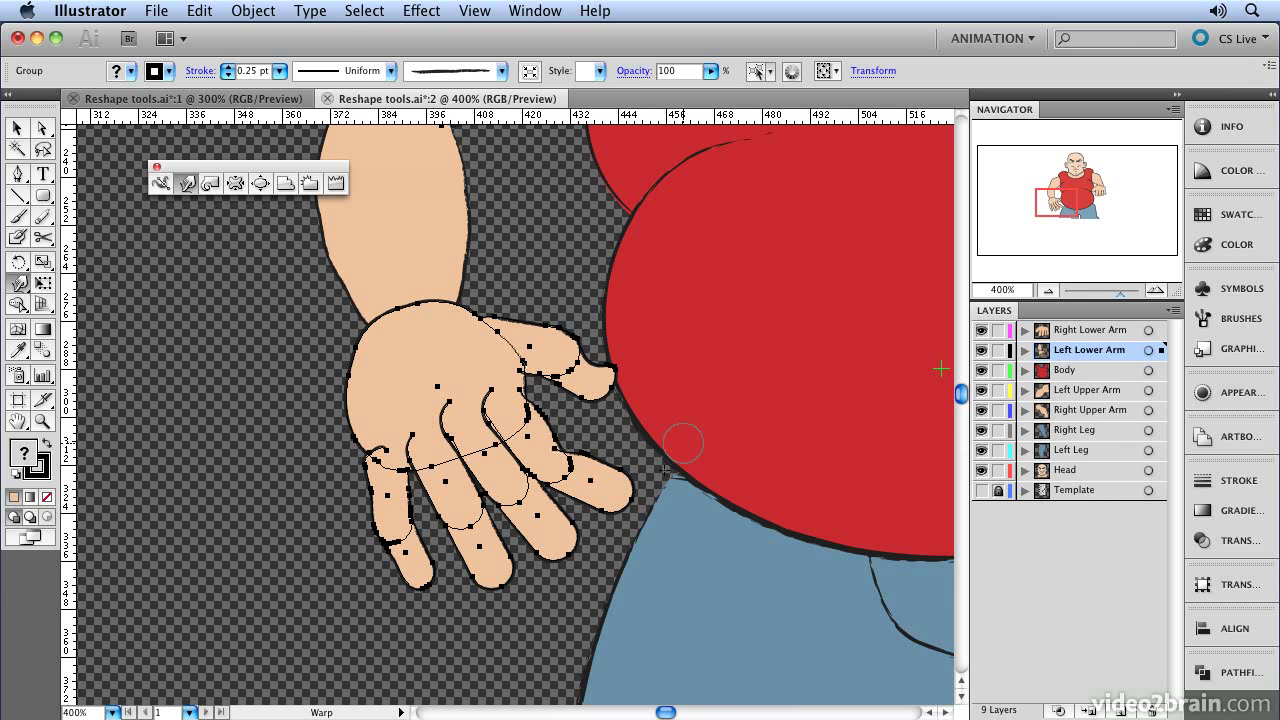
mouse_move(578, 446)
left_mouse_down()
mouse_move(619, 451)
mouse_move(636, 484)
mouse_move(595, 452)
mouse_move(608, 471)
mouse_move(610, 456)
mouse_move(590, 525)
mouse_move(581, 506)
mouse_move(609, 502)
mouse_move(568, 502)
mouse_move(548, 539)
mouse_move(491, 517)
mouse_move(534, 533)
mouse_move(521, 524)
mouse_move(553, 562)
mouse_move(594, 528)
mouse_move(560, 564)
mouse_move(579, 541)
mouse_move(556, 529)
mouse_move(566, 548)
left_mouse_up()
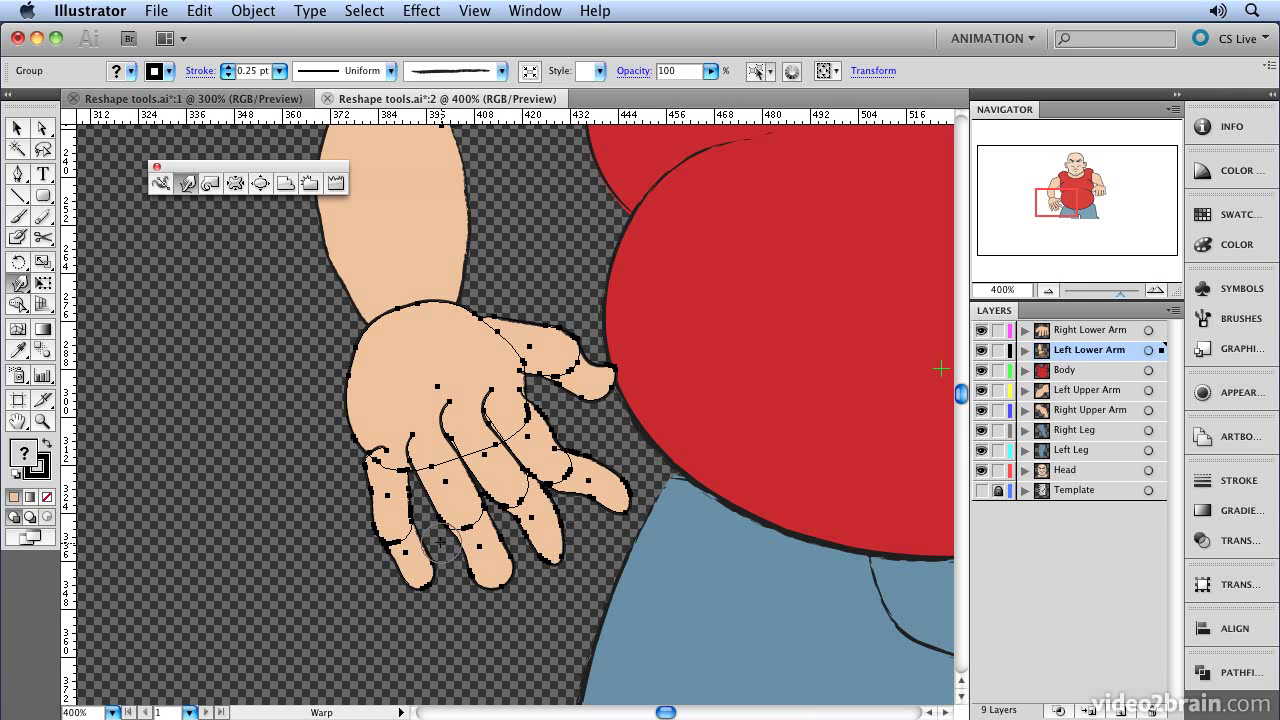
mouse_move(483, 578)
left_mouse_down()
mouse_move(519, 551)
mouse_move(516, 579)
mouse_move(487, 591)
mouse_move(486, 576)
mouse_move(513, 577)
mouse_move(504, 564)
mouse_move(478, 603)
left_mouse_up()
mouse_move(422, 492)
left_mouse_down()
mouse_move(414, 505)
mouse_move(421, 476)
mouse_move(435, 505)
left_mouse_up()
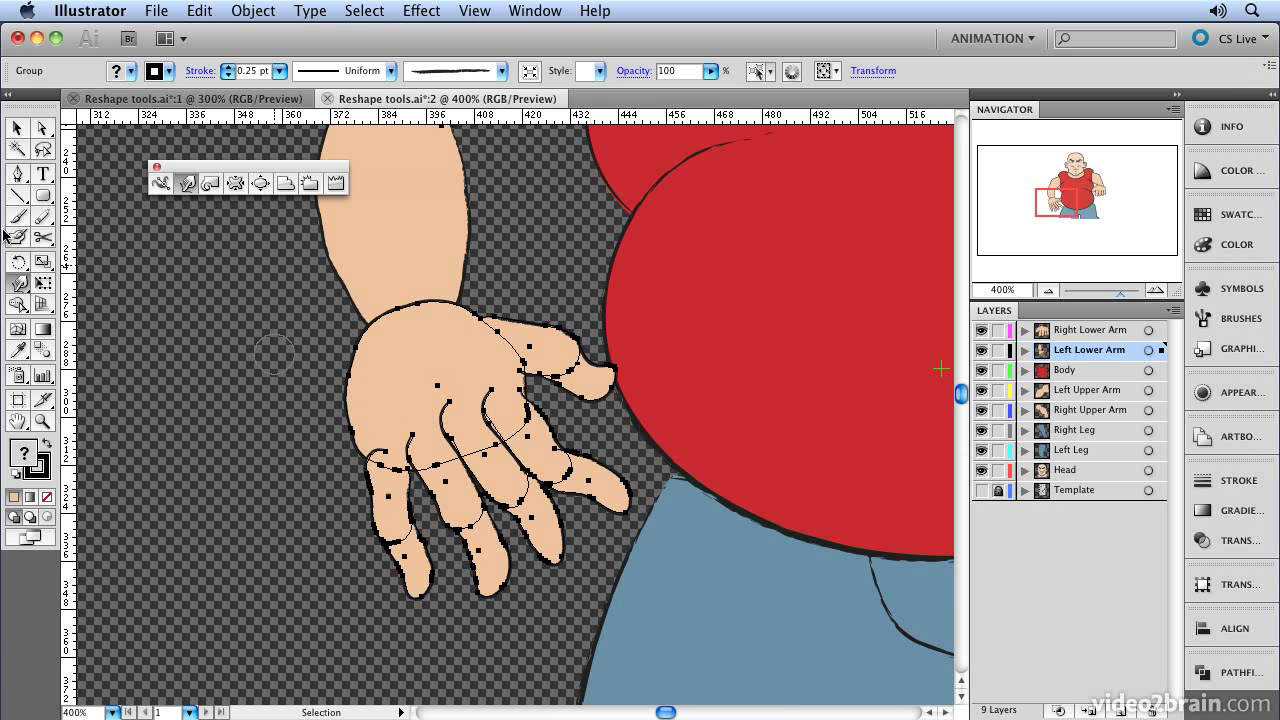
Reselect the hand and warp a bump into the top of the thumb.
left_click(18, 130)
left_click(251, 448)
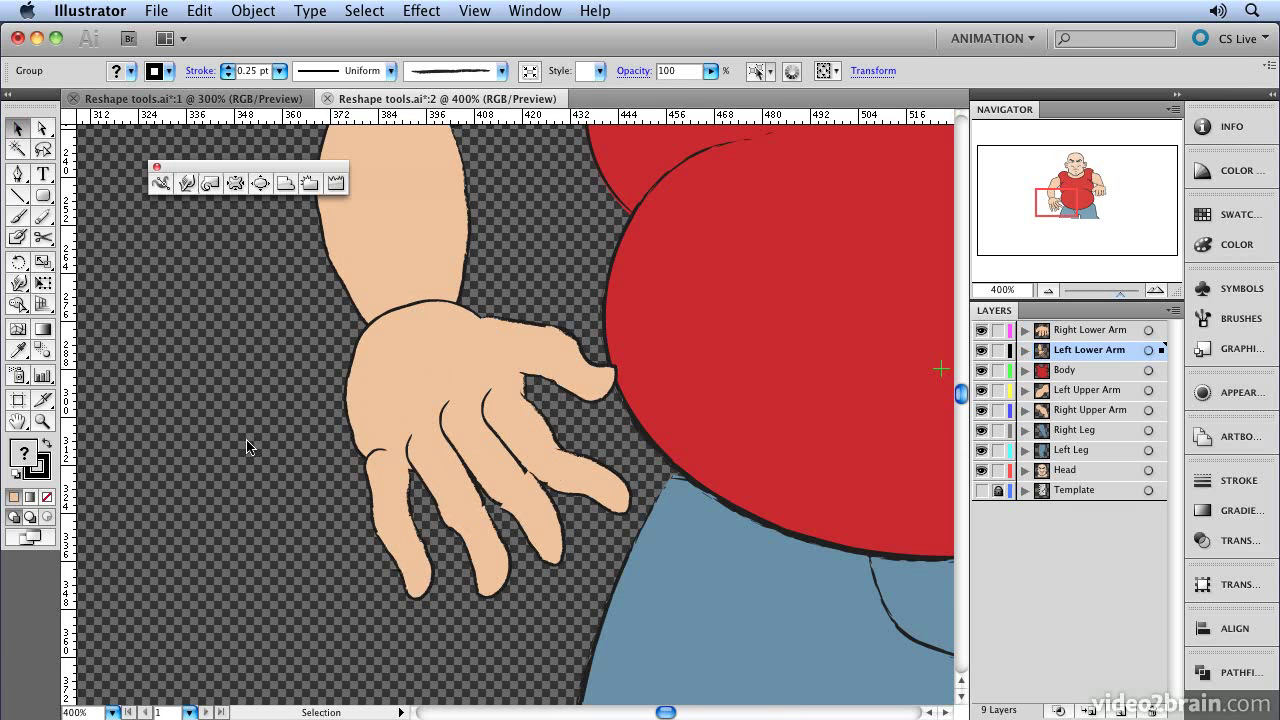
left_click(186, 184)
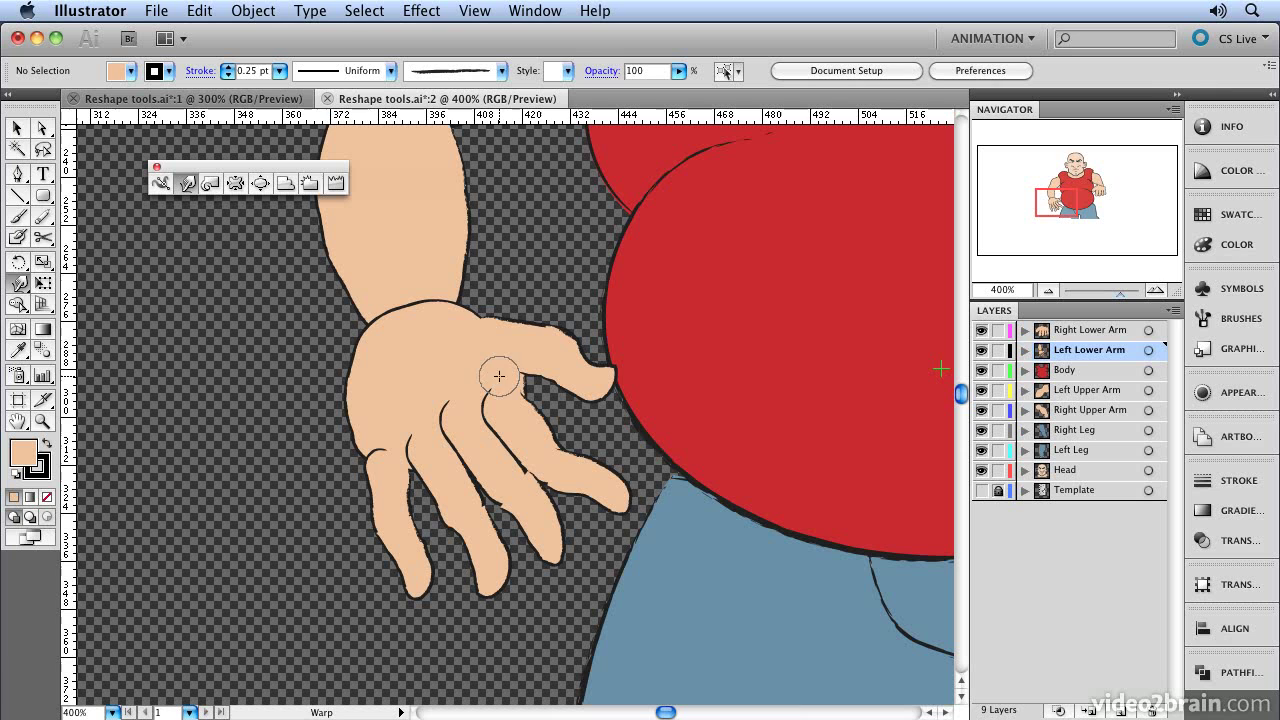
key("ctrl")
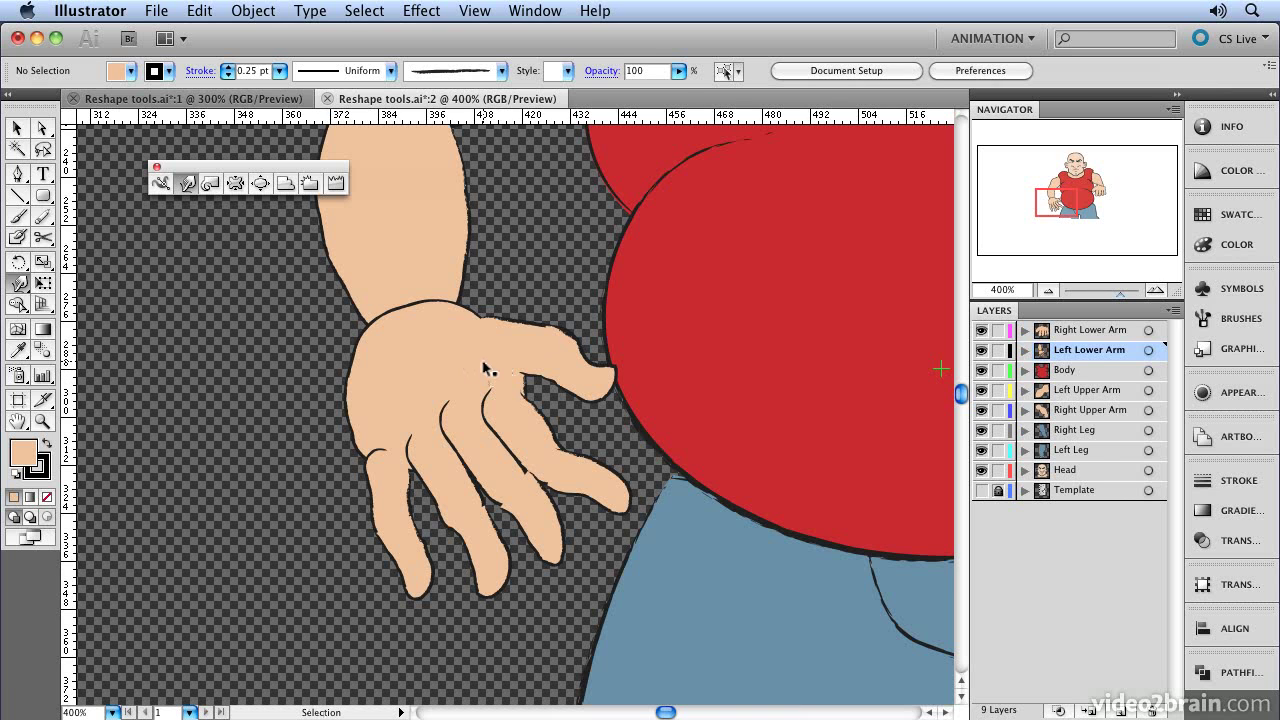
left_click(483, 363, "ctrl")
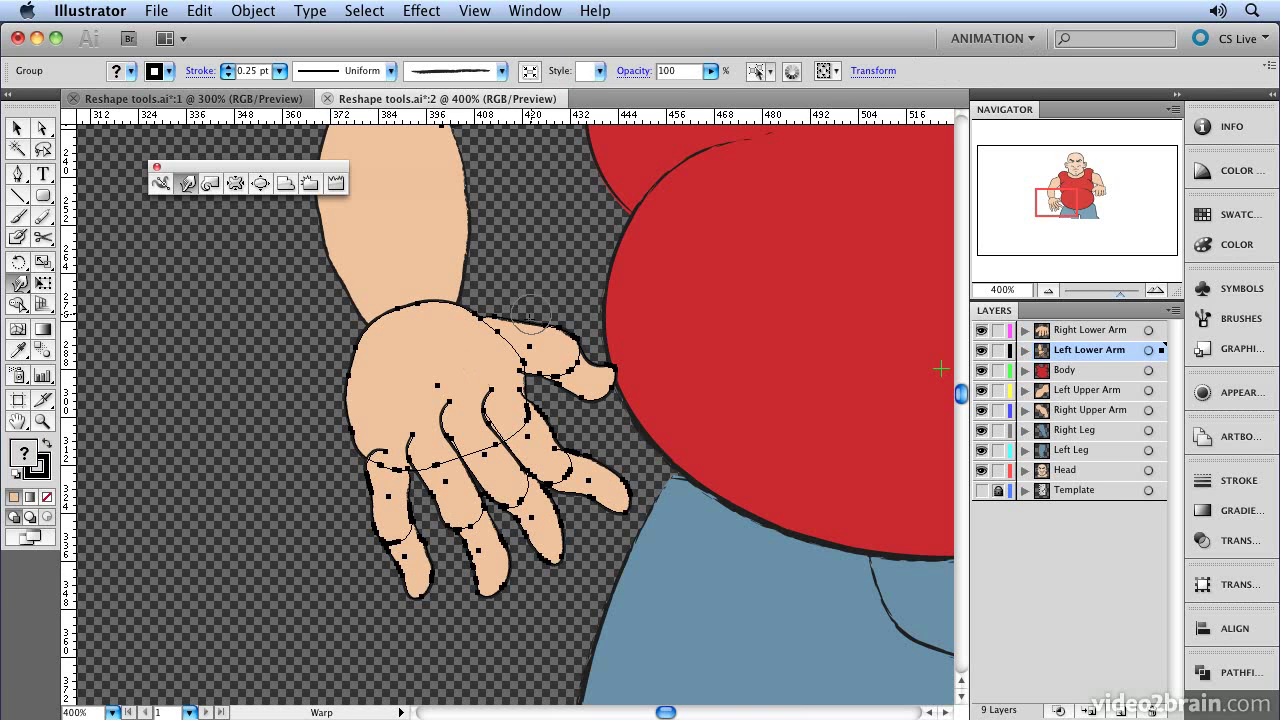
mouse_move(530, 318)
left_mouse_down()
mouse_move(530, 306)
mouse_move(522, 314)
mouse_move(550, 326)
mouse_move(522, 296)
mouse_move(488, 323)
mouse_move(500, 326)
mouse_move(478, 312)
left_mouse_up()
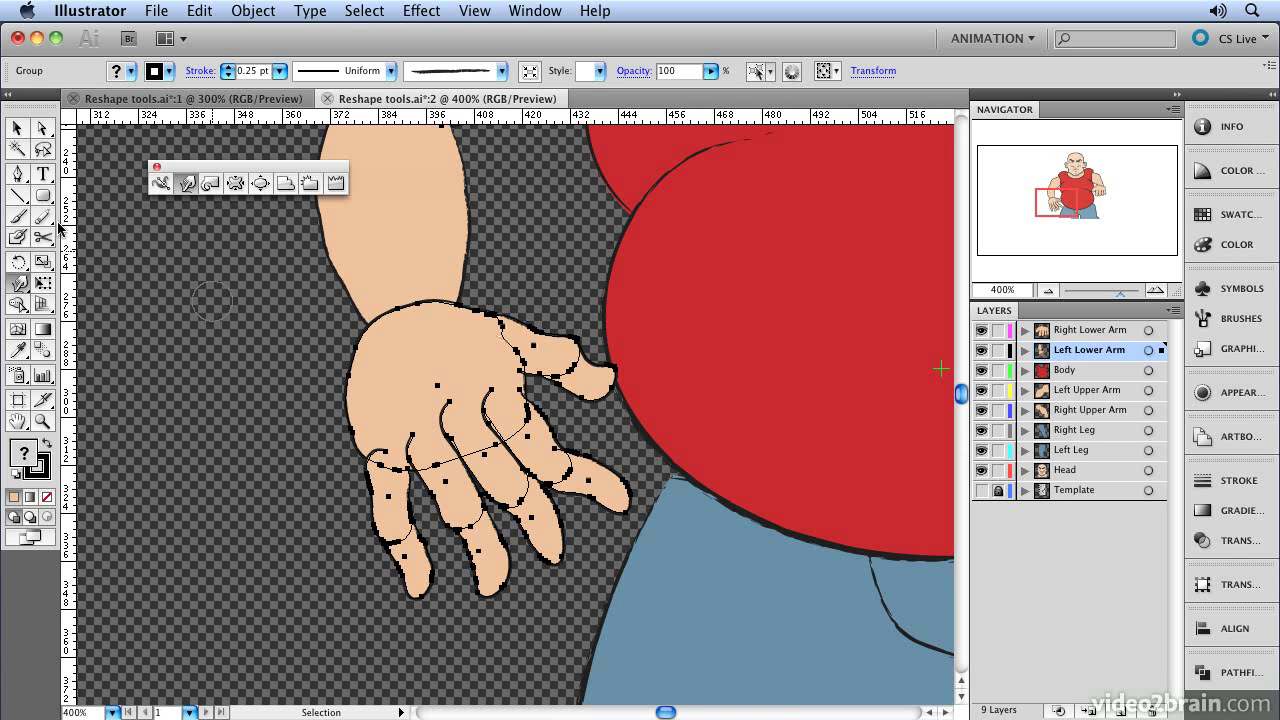
Warp the upper finger's top outline and the fingertip touching the belly, then deselect the hand.
left_click(17, 128)
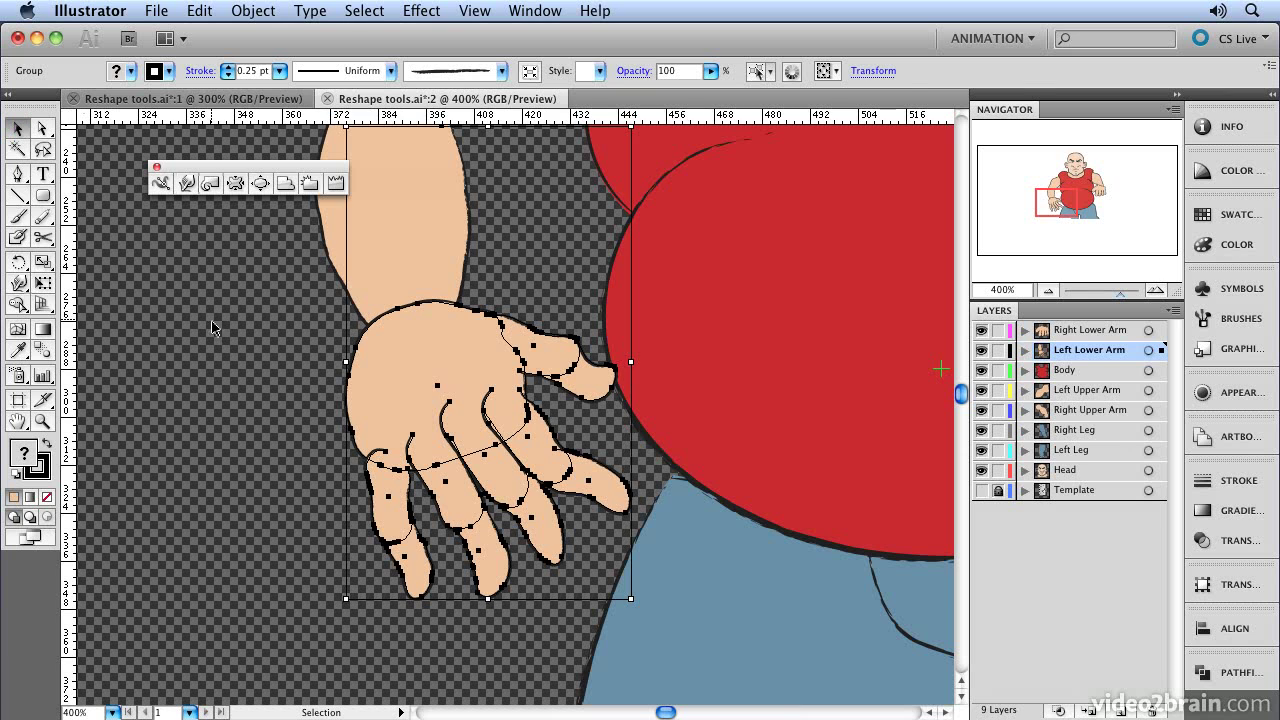
left_click(210, 286)
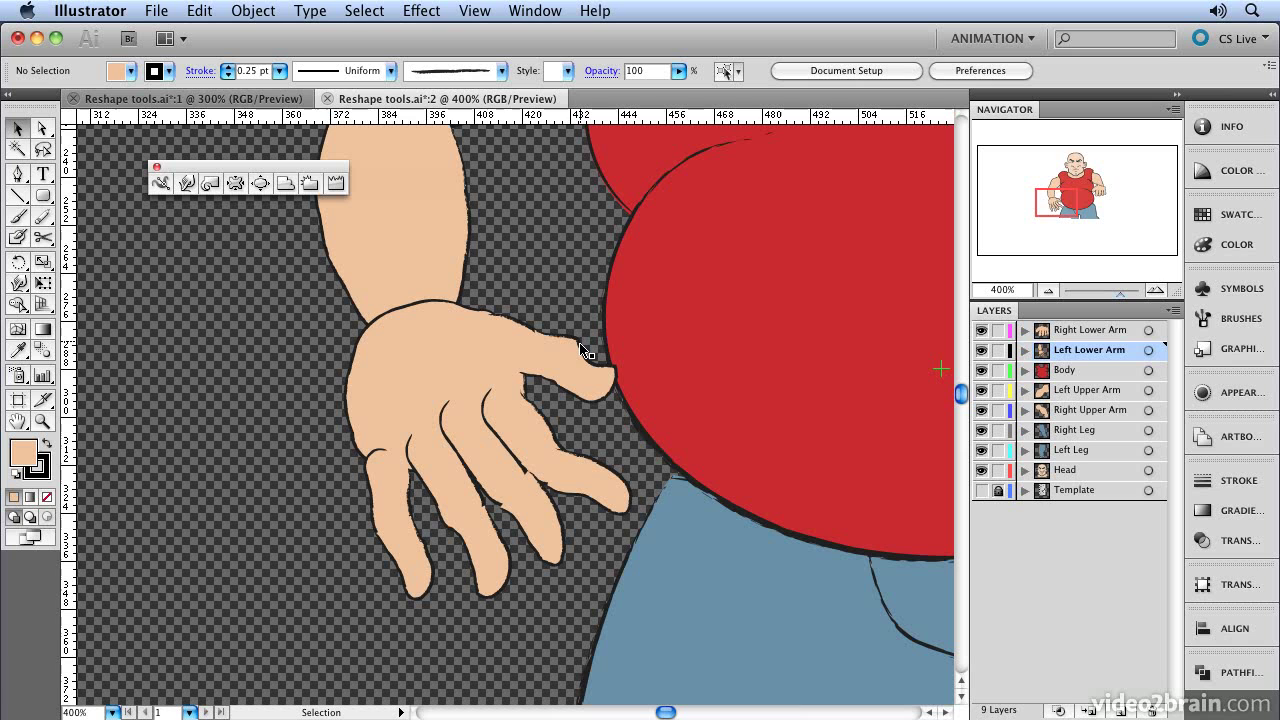
left_click(488, 350)
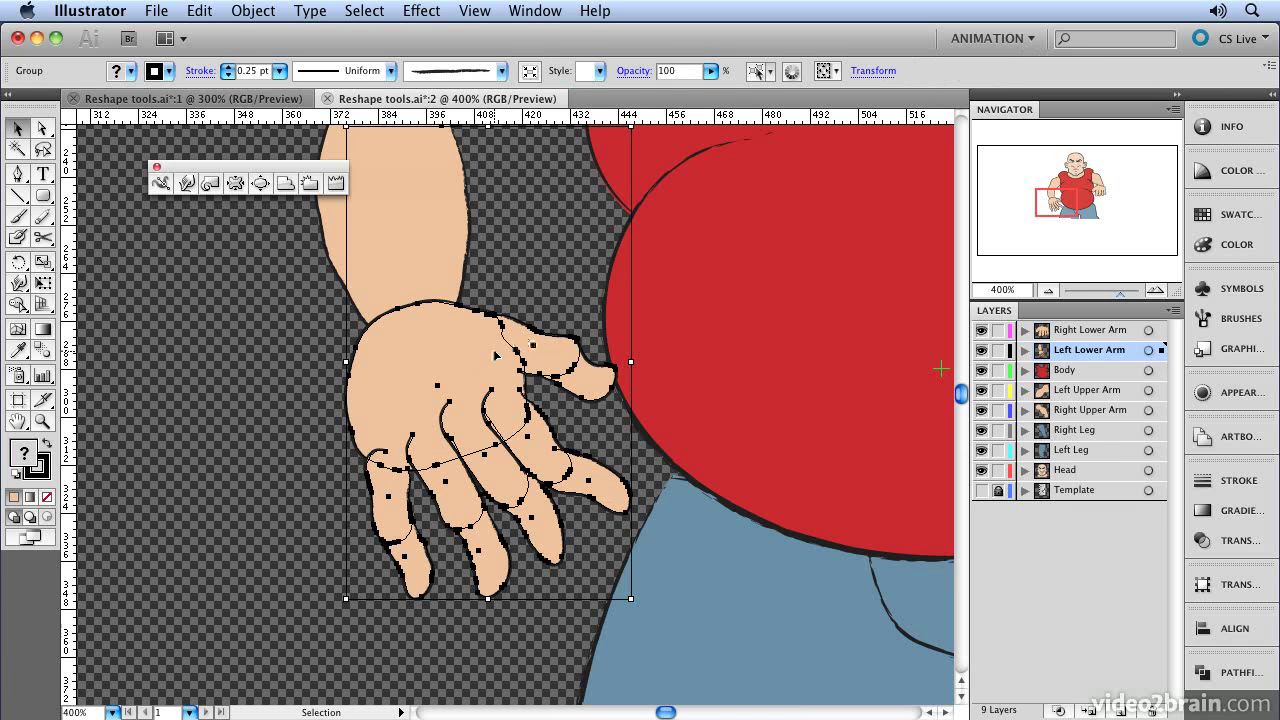
left_click(187, 183)
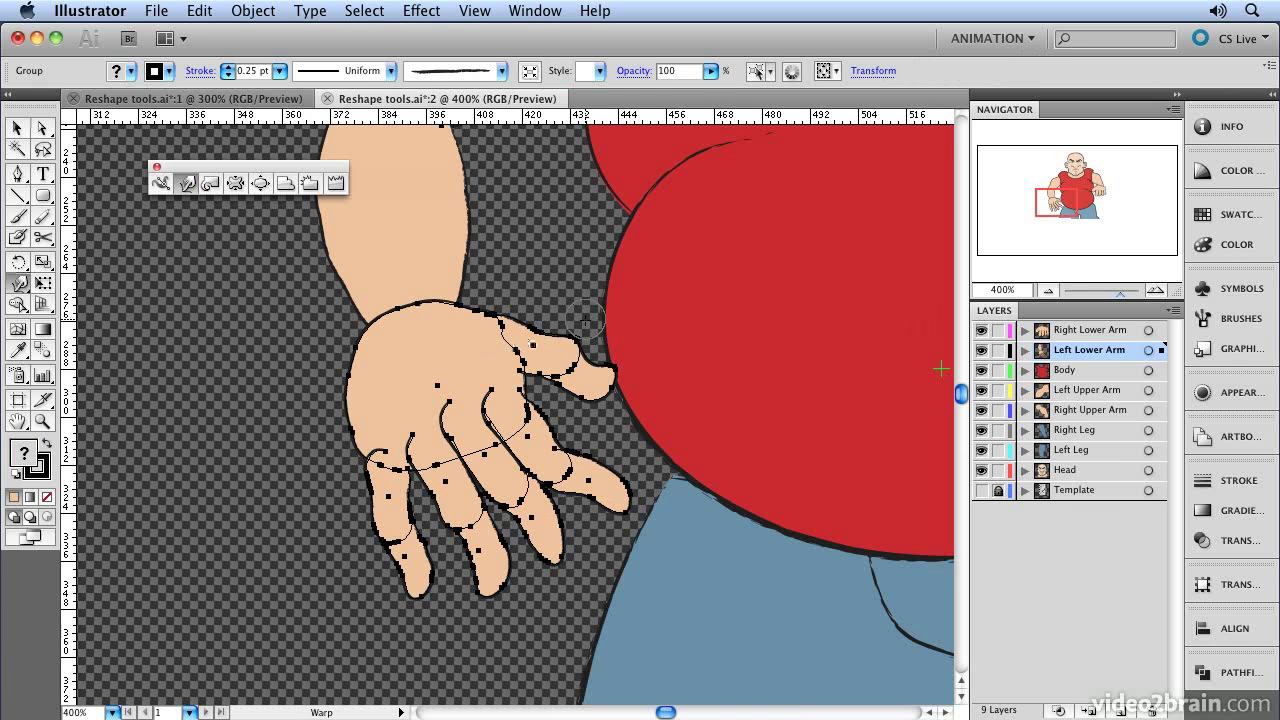
left_click_drag(600, 320, 578, 330)
mouse_move(596, 392)
left_mouse_down()
mouse_move(588, 408)
mouse_move(612, 392)
mouse_move(585, 407)
left_mouse_up()
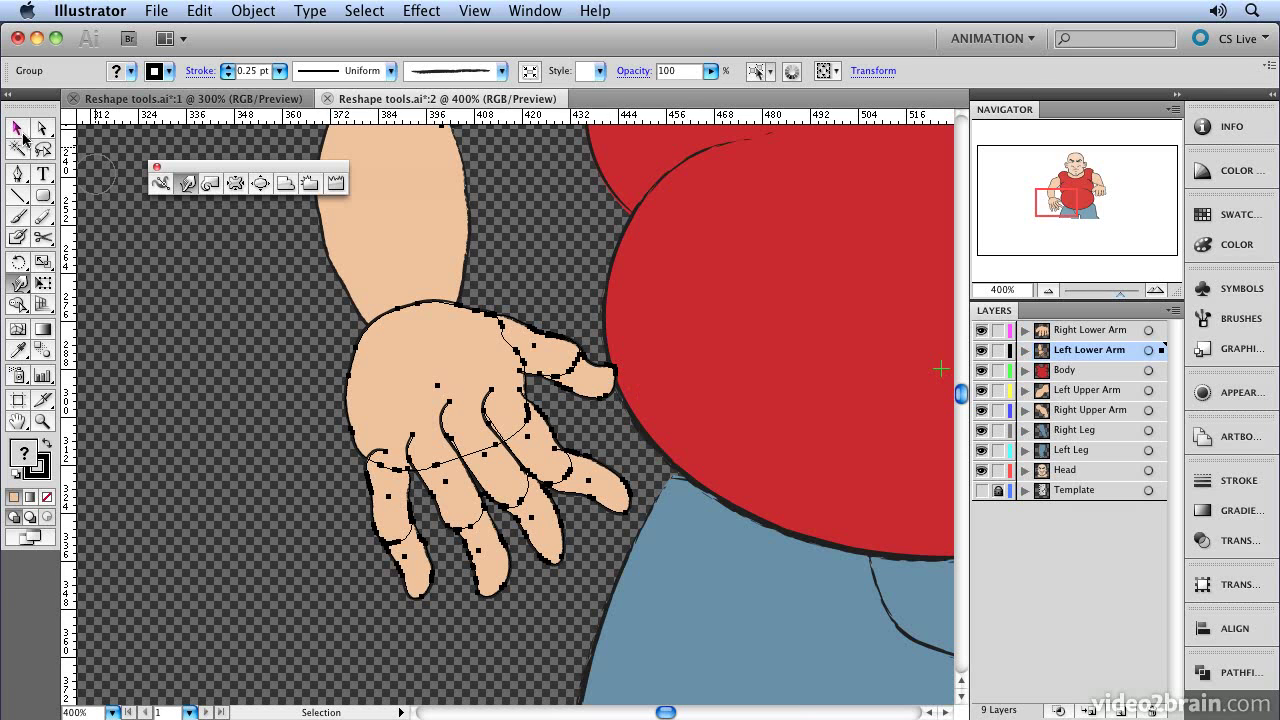
left_click(17, 128)
key("ctrl+shift+a")
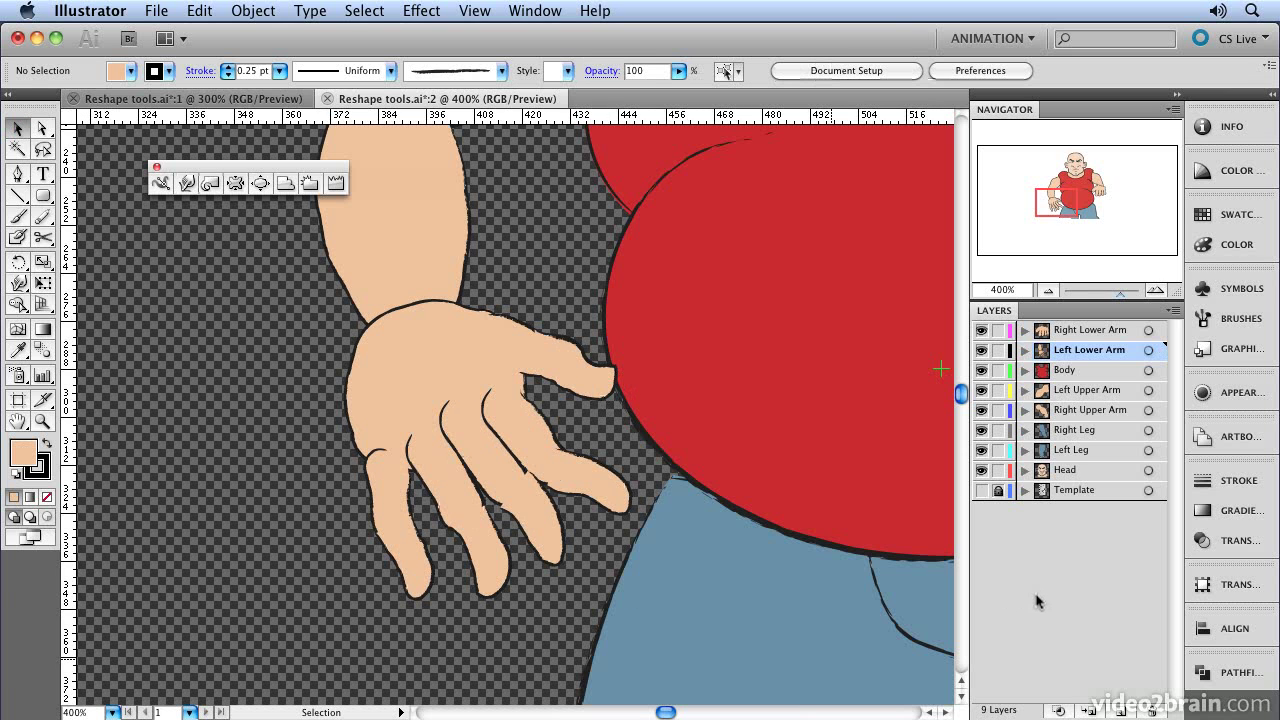
key("ctrl+a")
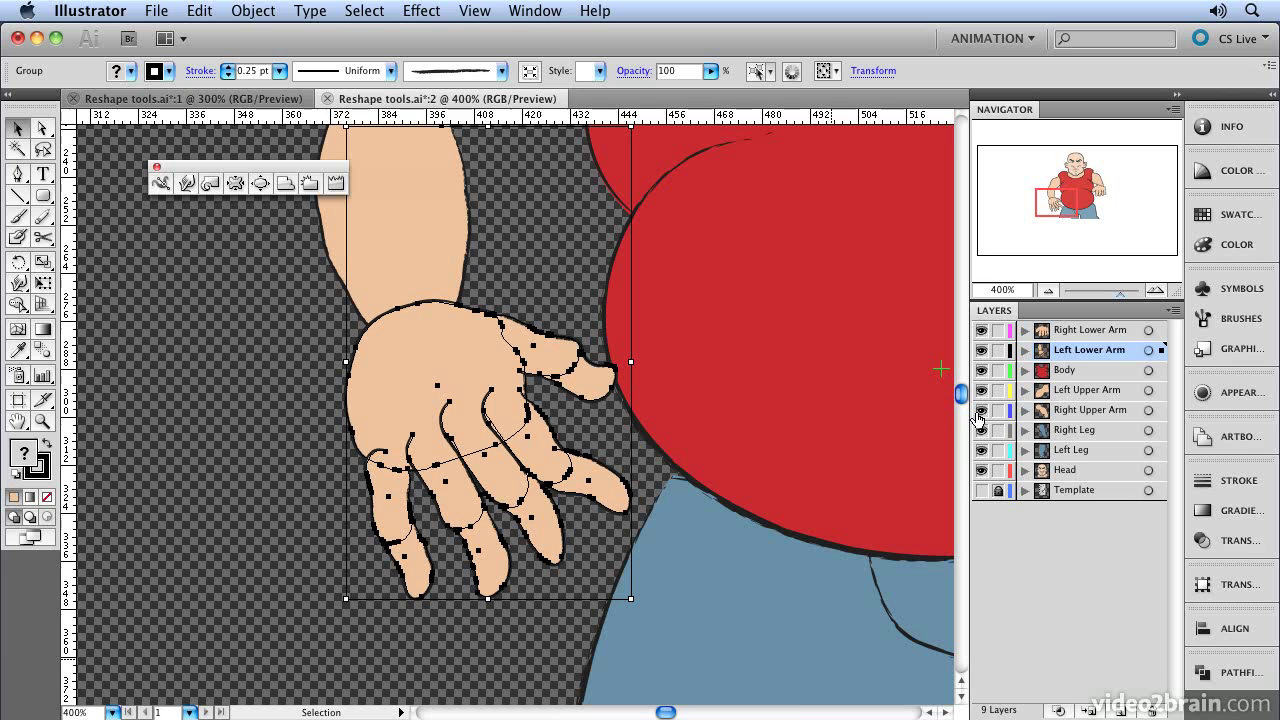
left_click(85, 348)
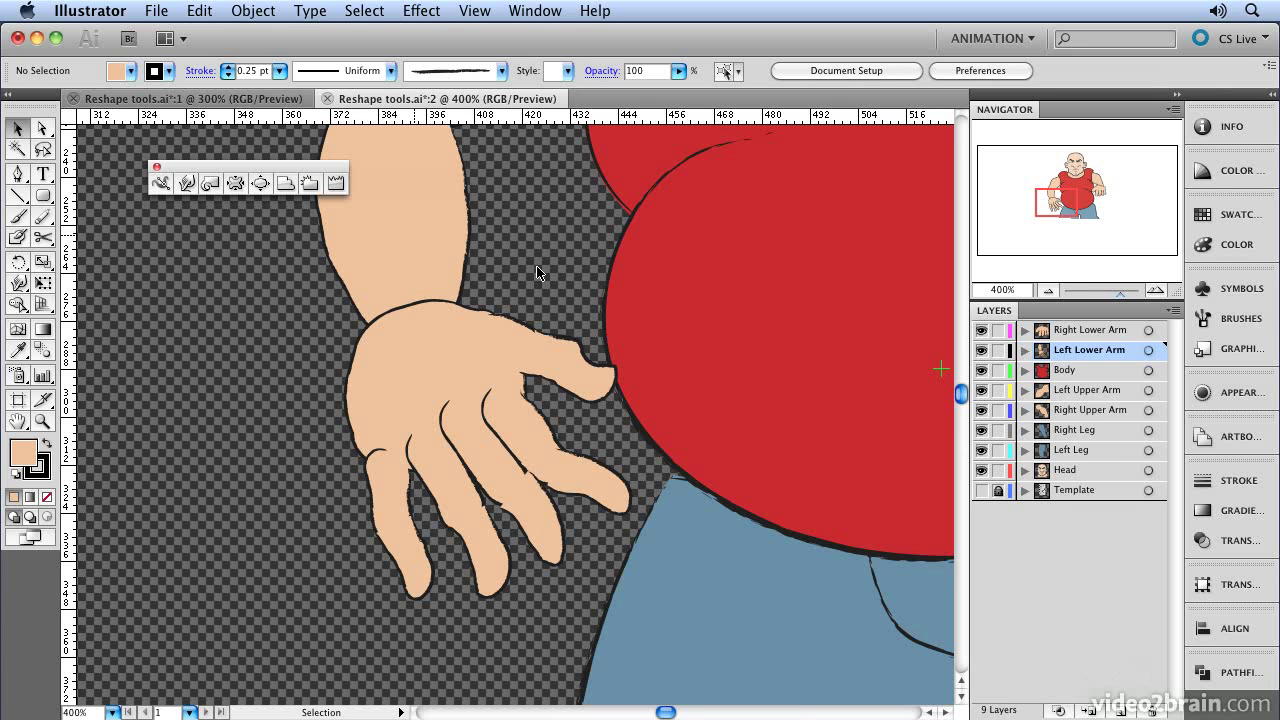
Pan up to the bald head and target all artwork on the Head layer.
left_click_drag(770, 221, 371, 606)
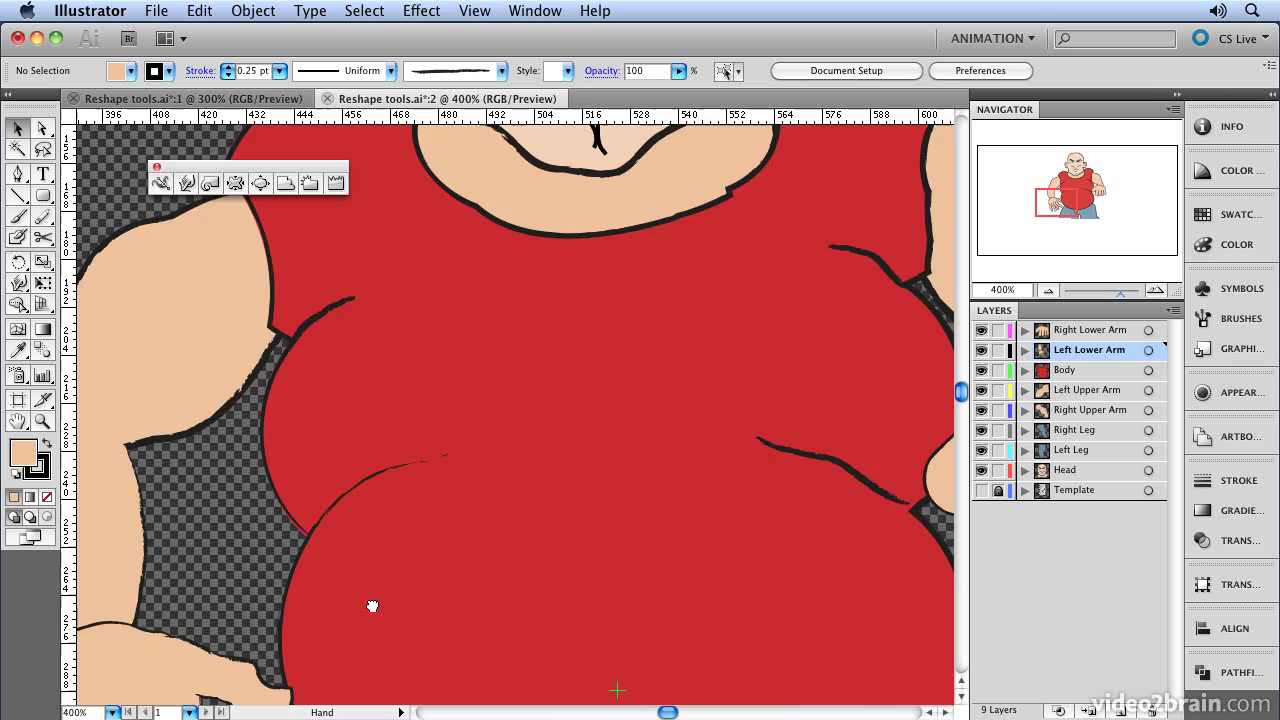
left_click_drag(640, 200, 620, 640)
left_click_drag(600, 480, 648, 517)
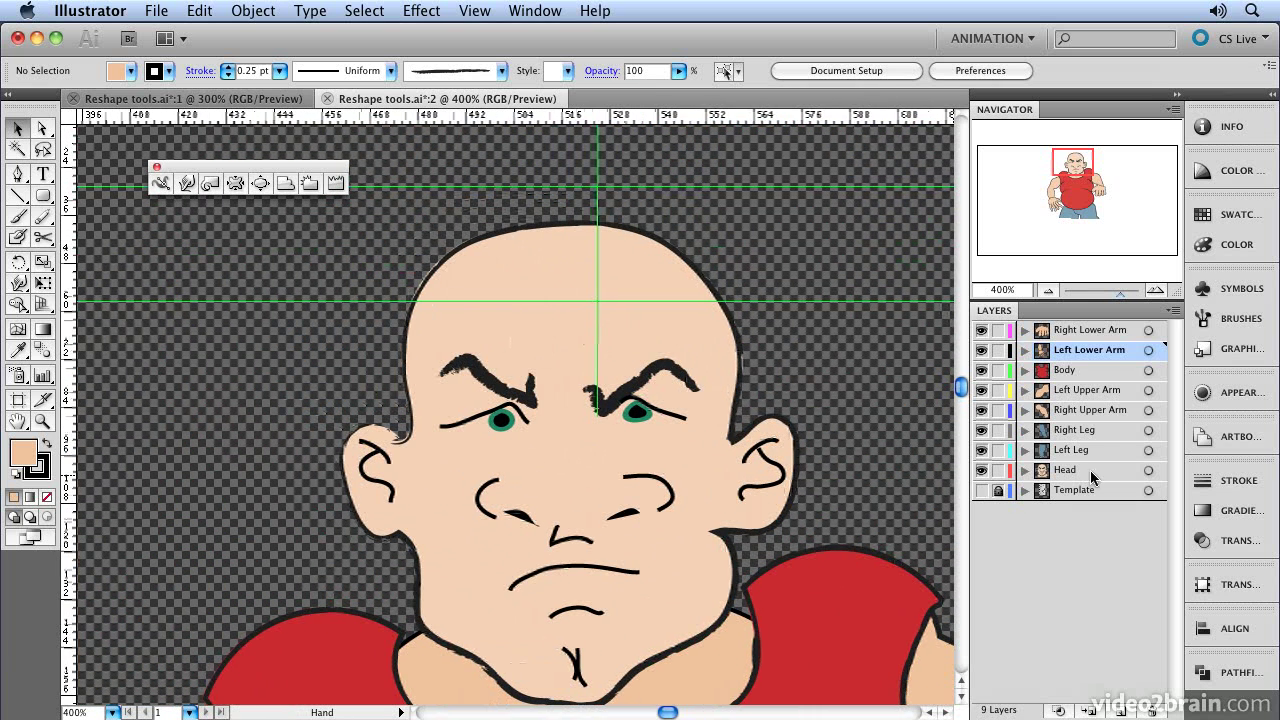
left_click(1148, 471)
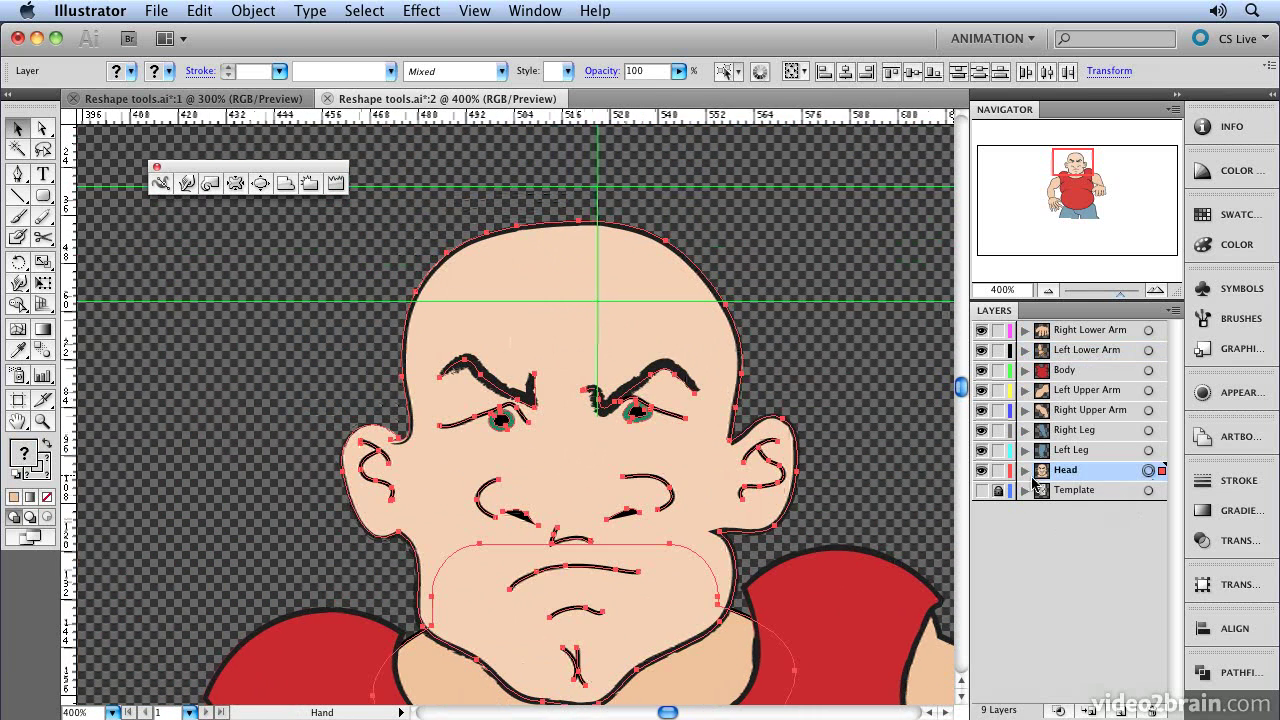
Switch to the Crystallize tool and spike the head's left edge near the brow.
left_click(310, 184)
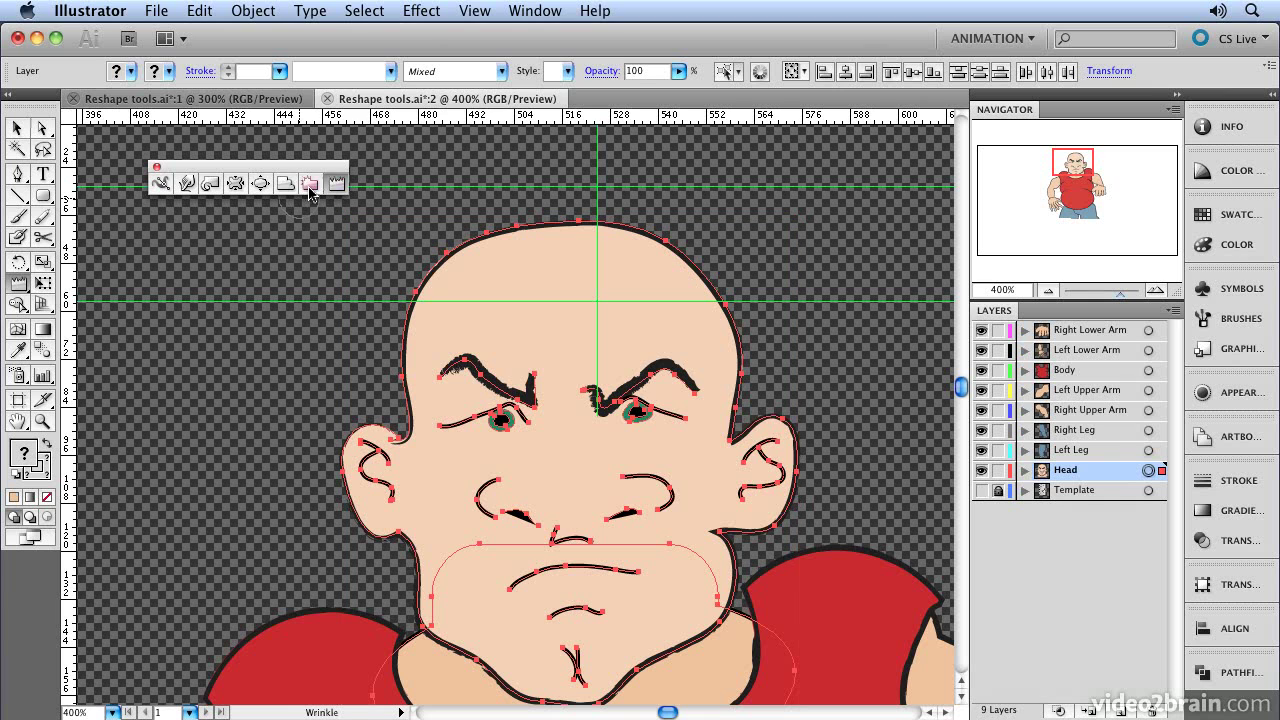
double_click(308, 186)
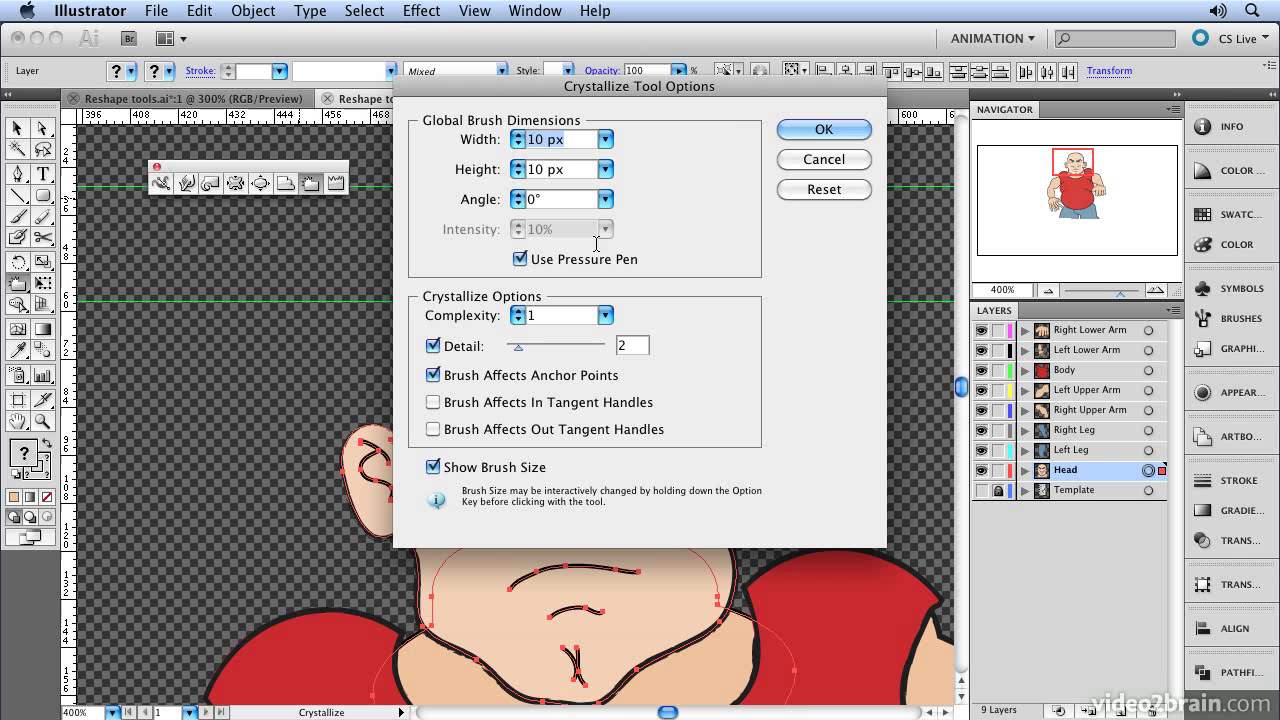
left_click(823, 129)
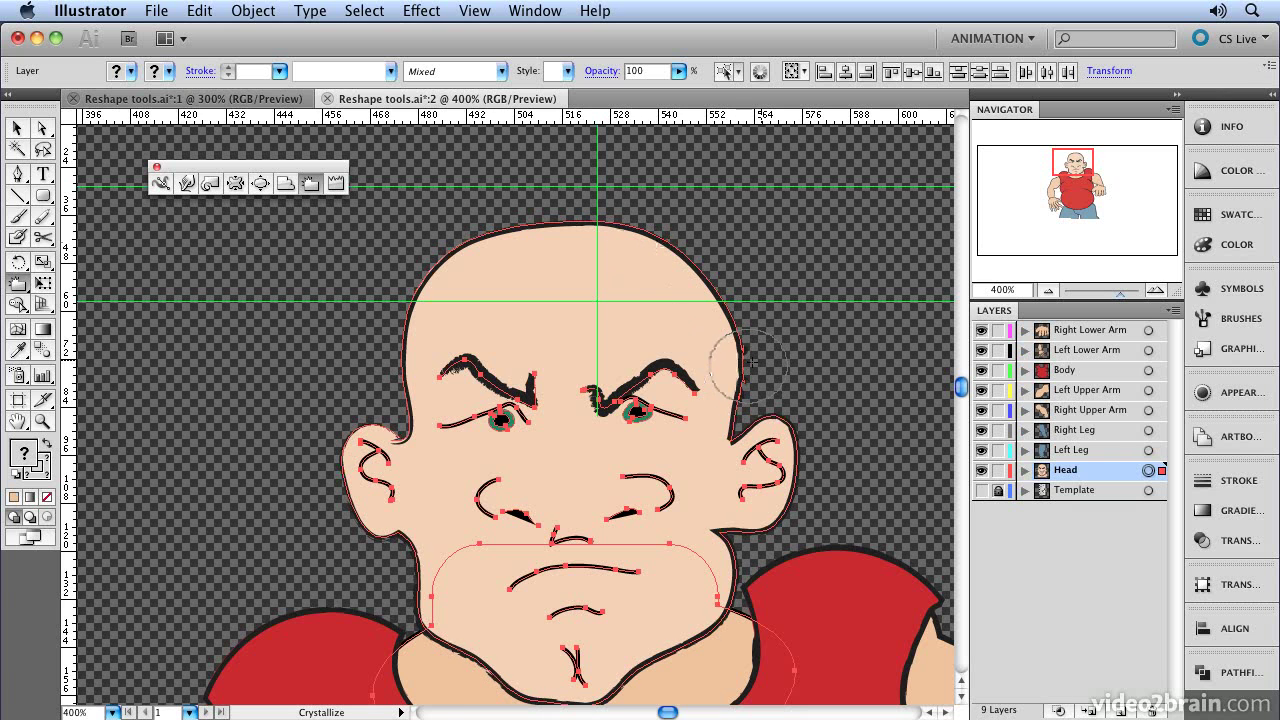
mouse_move(750, 358)
left_mouse_down()
mouse_move(719, 272)
mouse_move(672, 262)
mouse_move(660, 209)
mouse_move(578, 238)
left_mouse_up()
key("super+z")
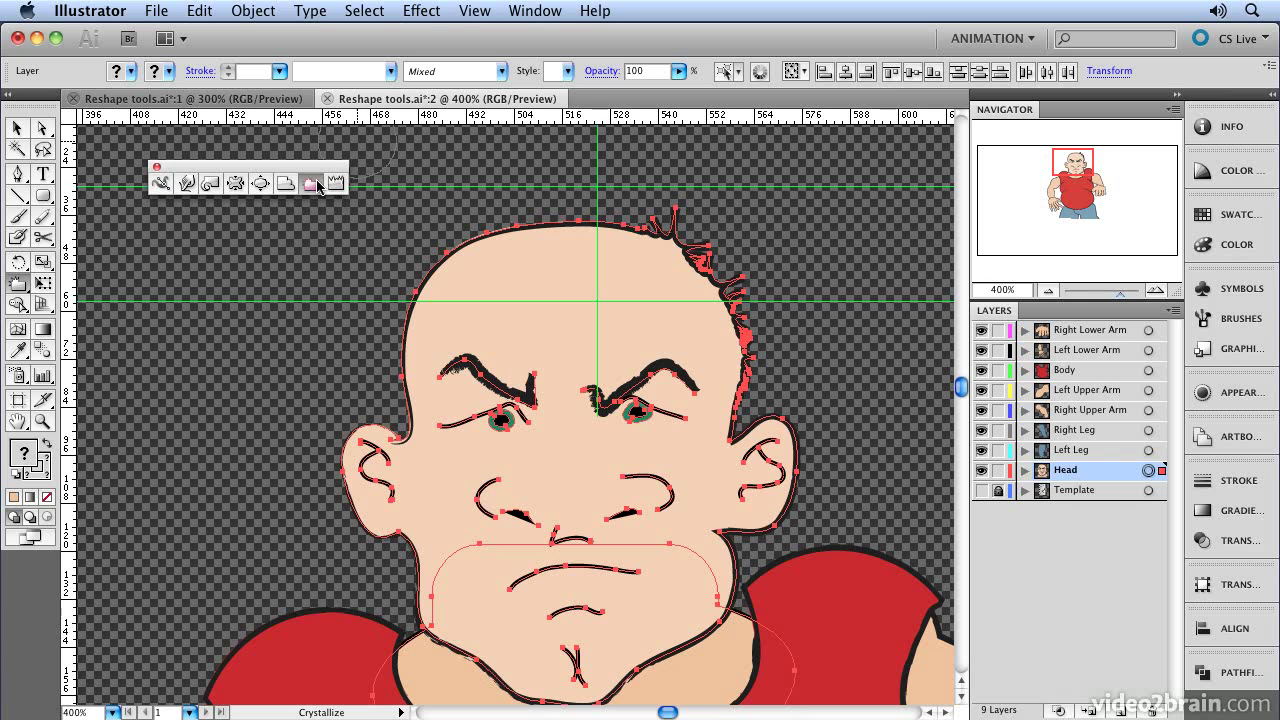
mouse_move(395, 362)
left_mouse_down()
mouse_move(410, 405)
mouse_move(383, 381)
mouse_move(423, 337)
mouse_move(414, 302)
mouse_move(447, 250)
mouse_move(486, 229)
left_mouse_up()
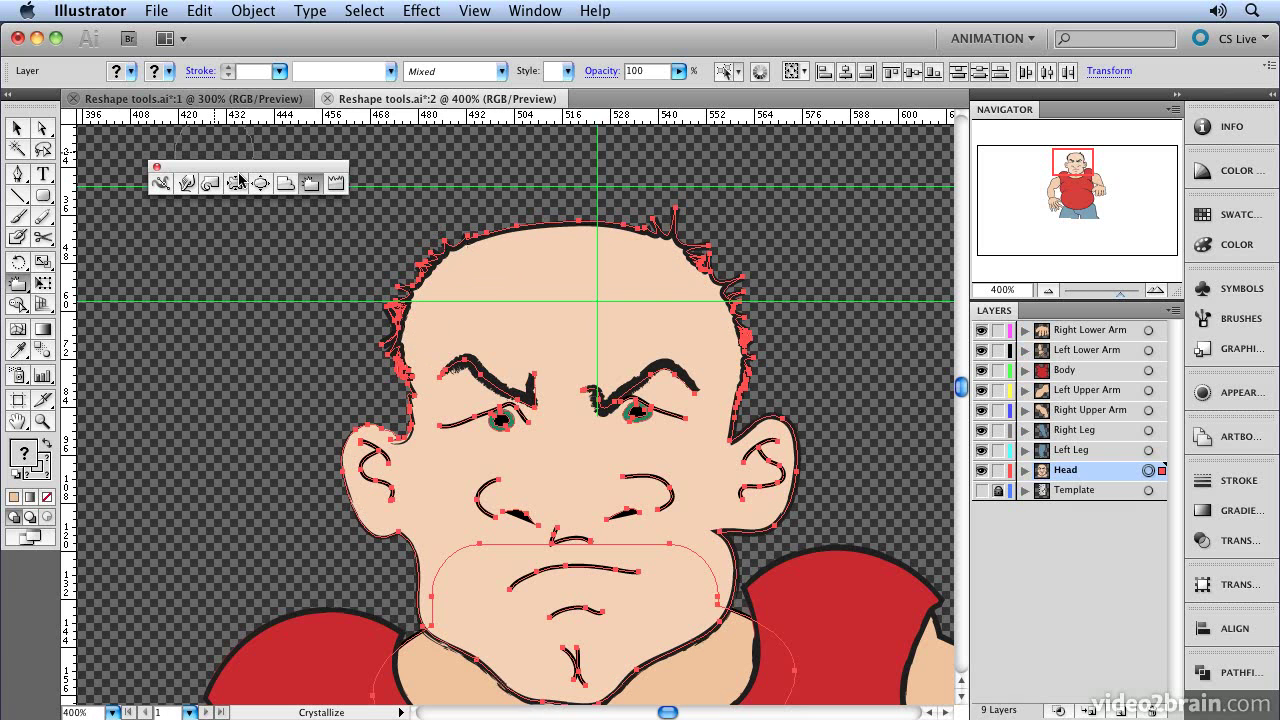
Enlarge the Crystallize brush to 19.5×18.5 px and spike the upper-left crown into tufts.
double_click(313, 184)
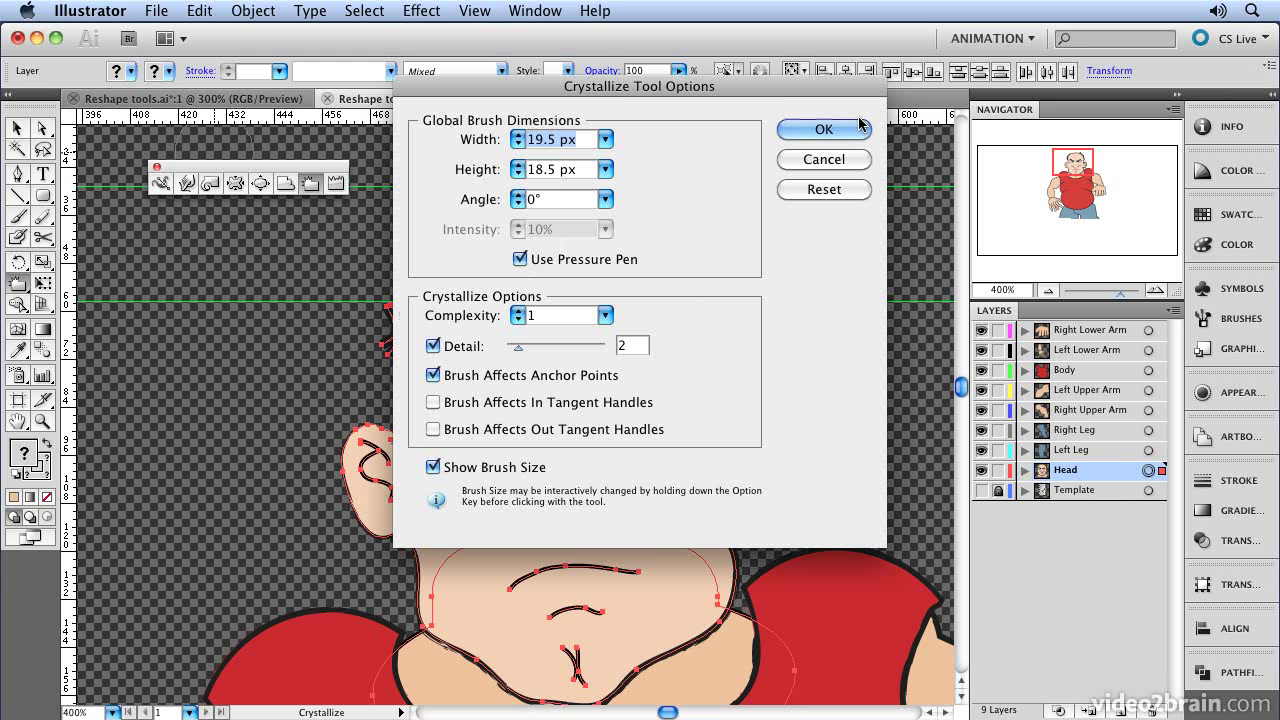
left_click(826, 128)
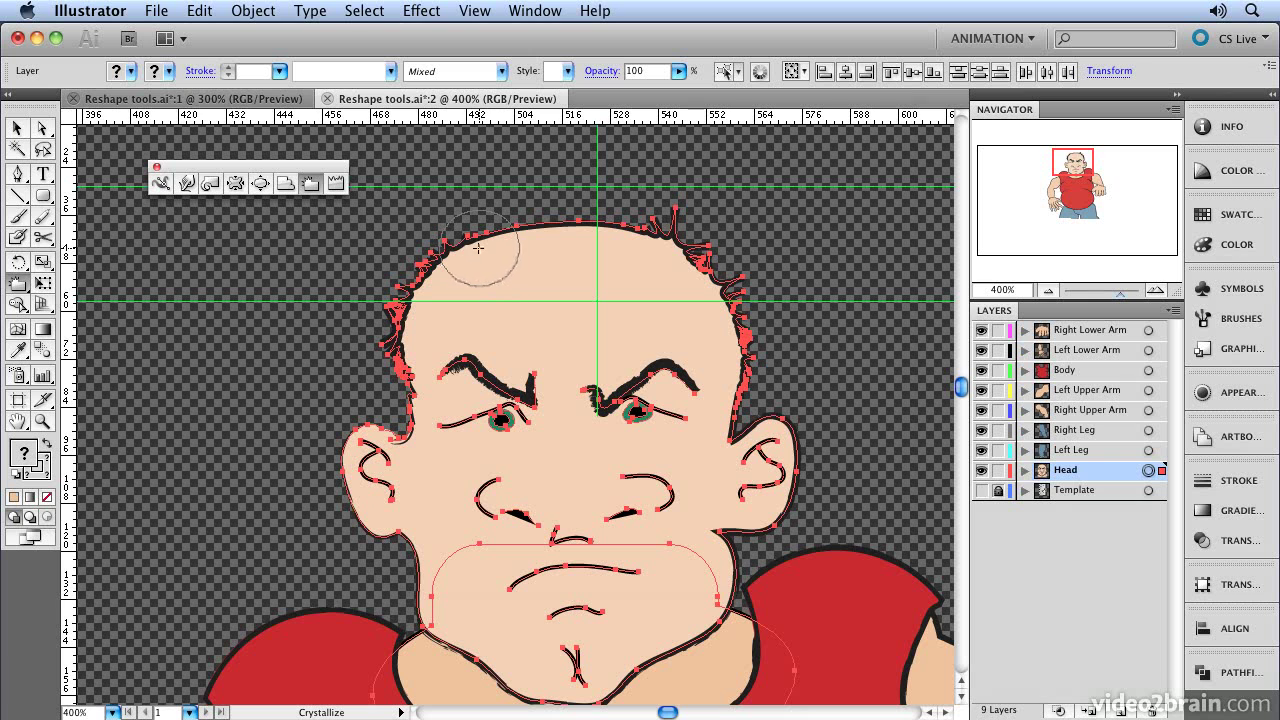
mouse_move(480, 254)
left_mouse_down()
mouse_move(493, 222)
mouse_move(640, 235)
left_mouse_up()
key("v")
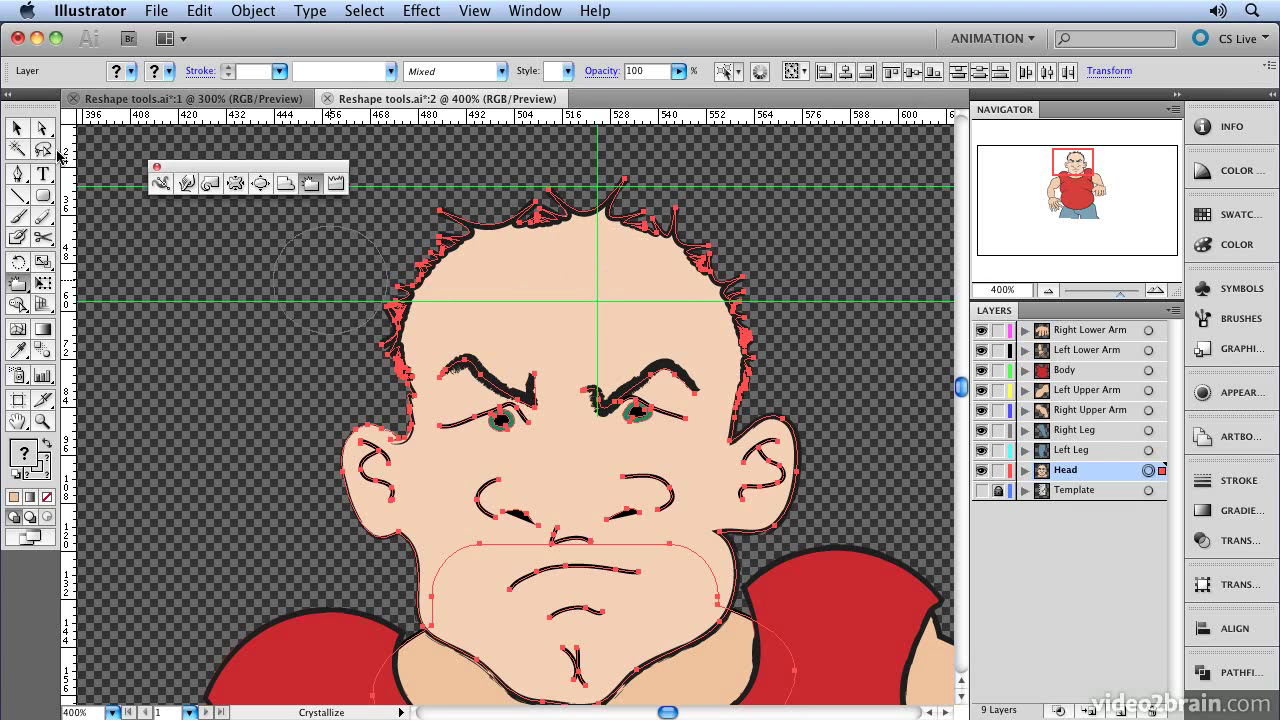
Apply the Basic brush to the head's spiky outline path.
left_click(17, 129)
left_click(200, 260)
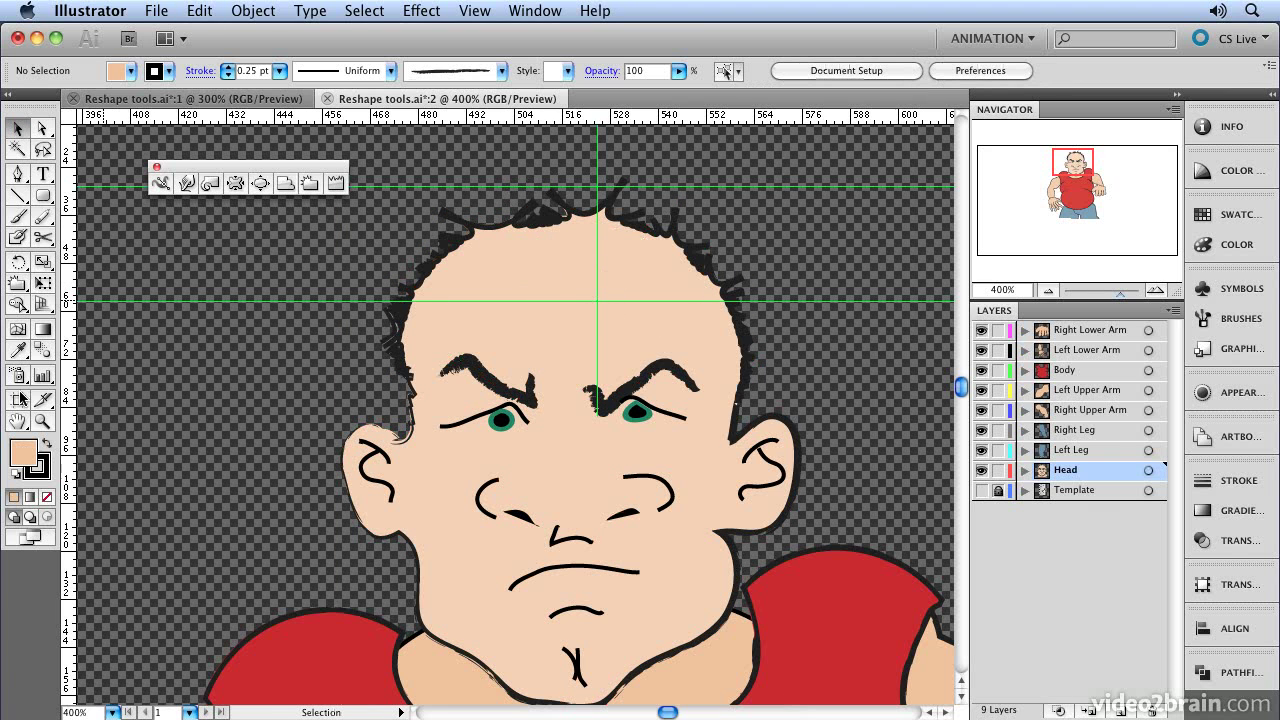
left_click(577, 243)
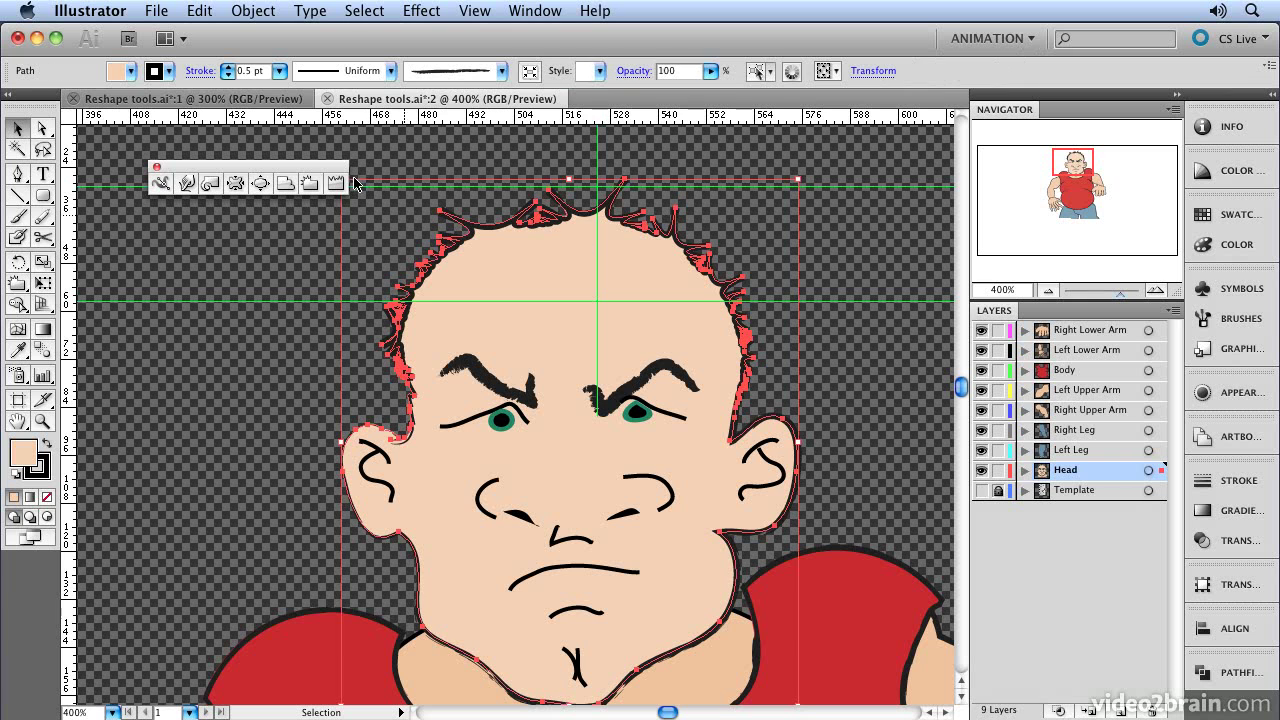
left_click(501, 71)
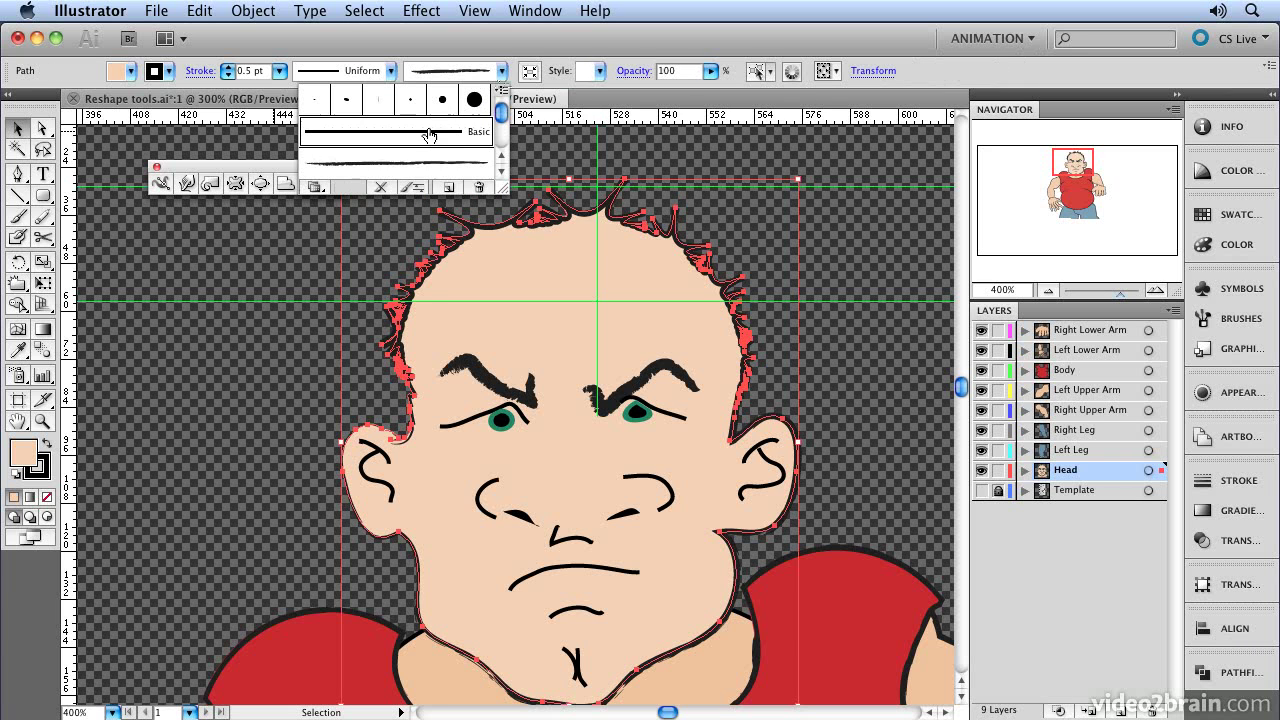
left_click(395, 131)
left_click(266, 322)
Deselect and bring the neck and shirt into view at 300% zoom.
left_click(880, 286)
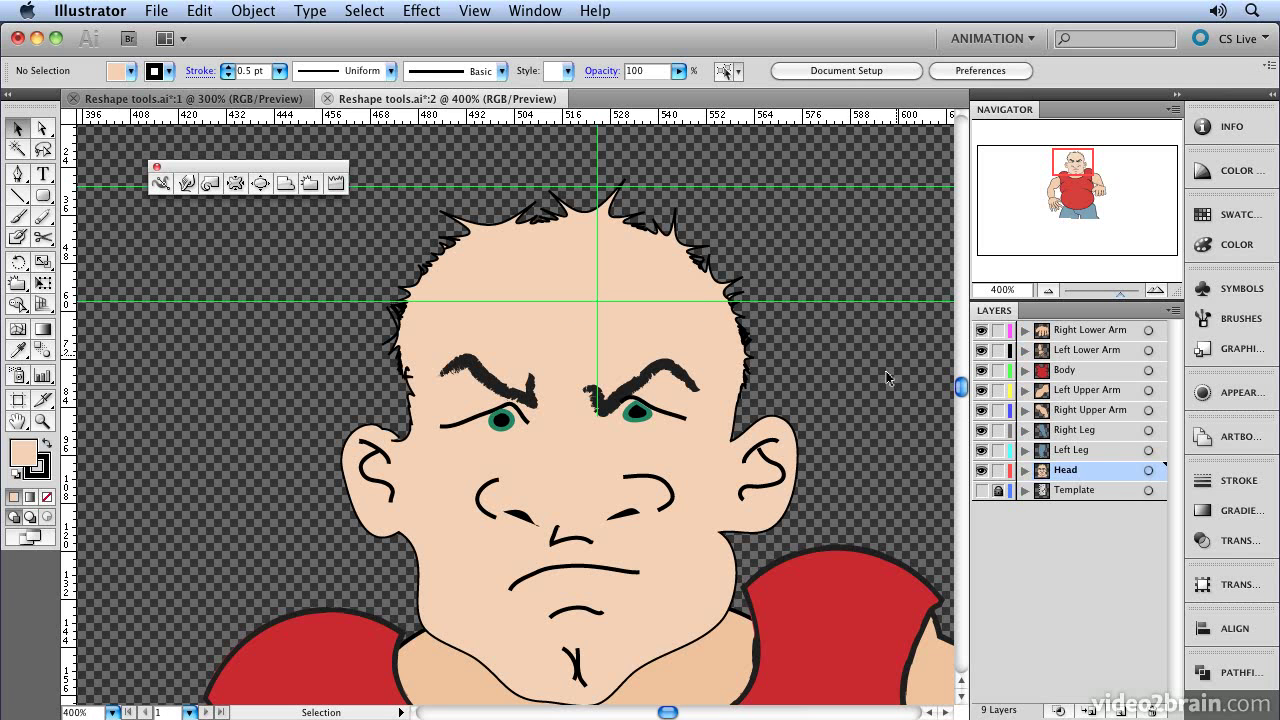
left_click_drag(578, 660, 588, 362)
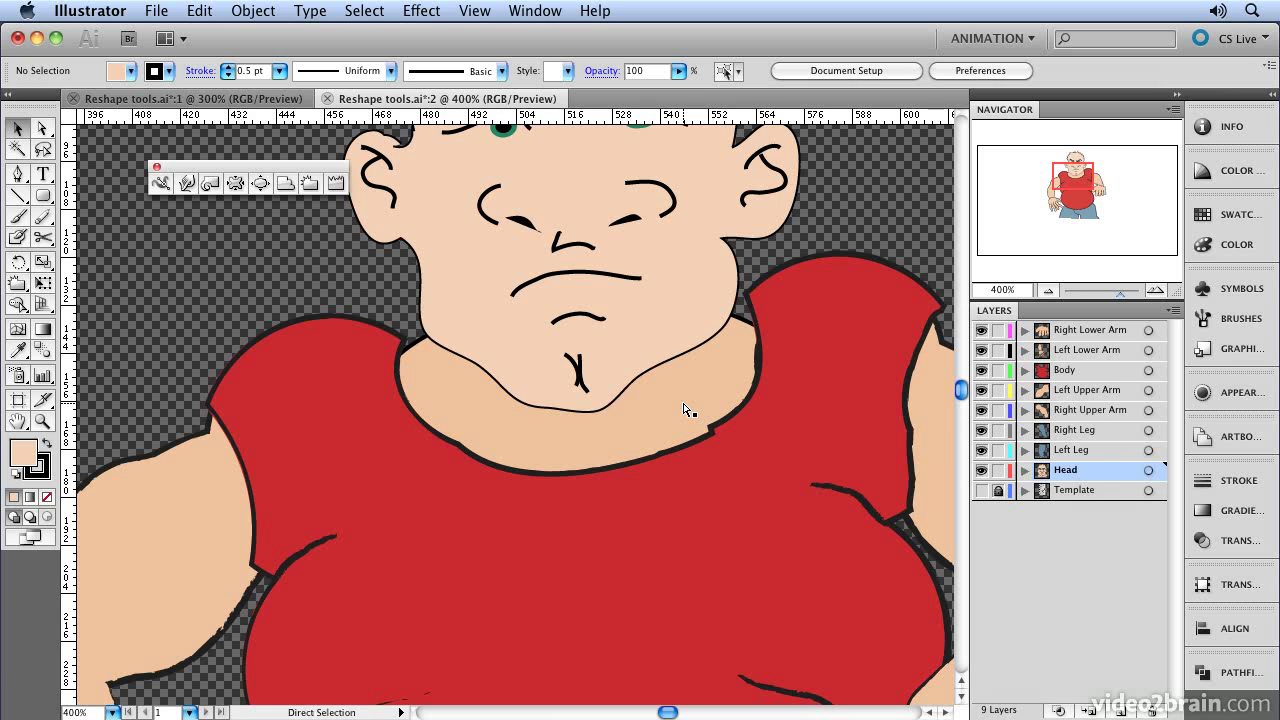
key("super+minus")
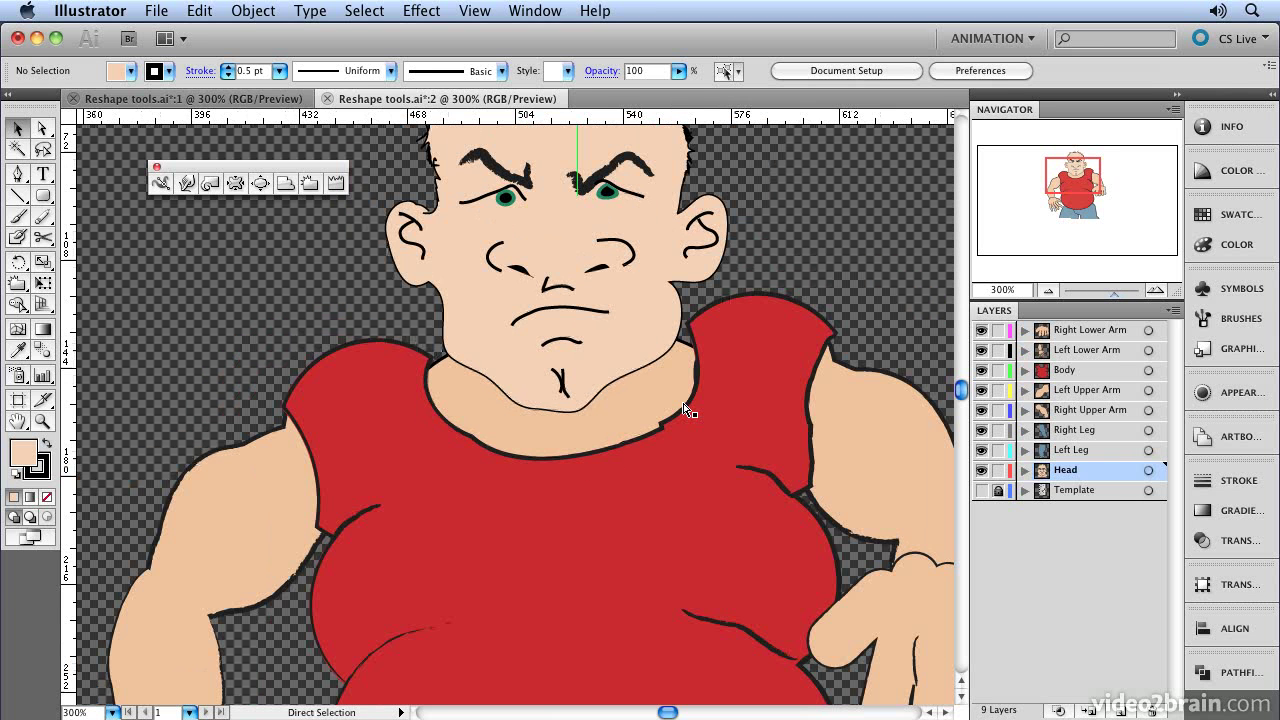
Set the Wrinkle brush to 100% horizontal with detail 1 and test it on the left shoulder.
double_click(335, 183)
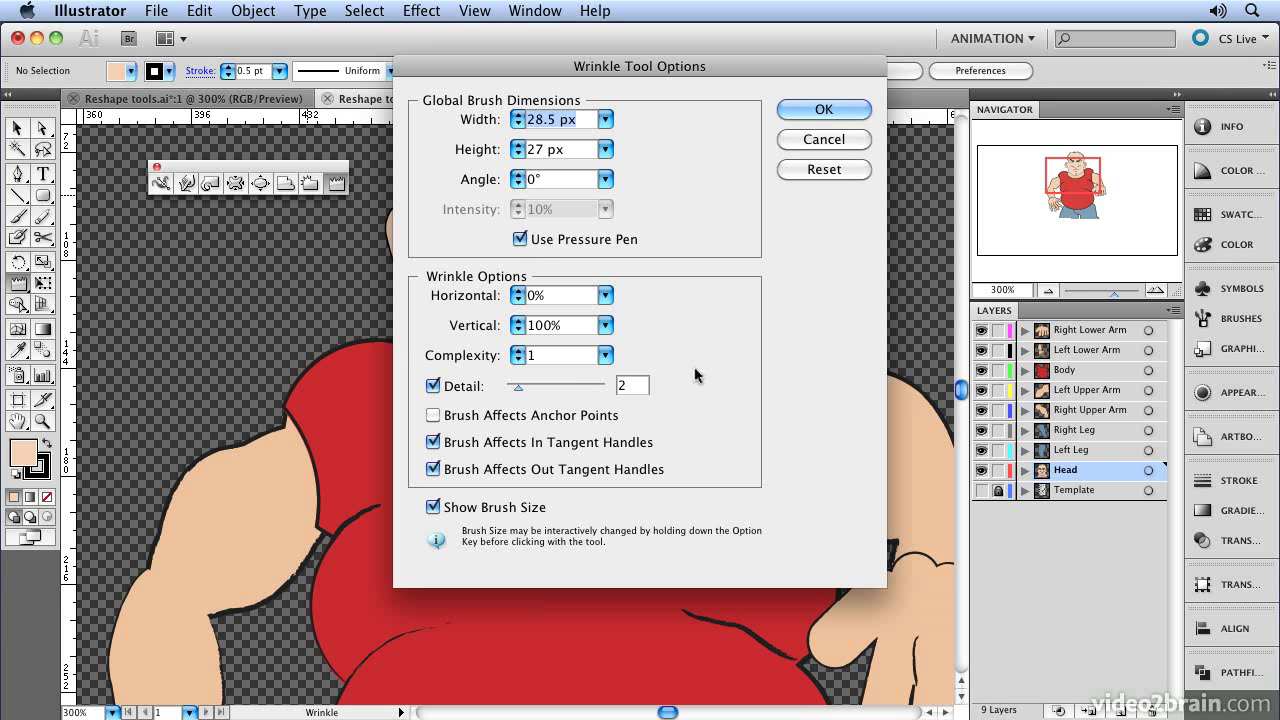
left_click(509, 291)
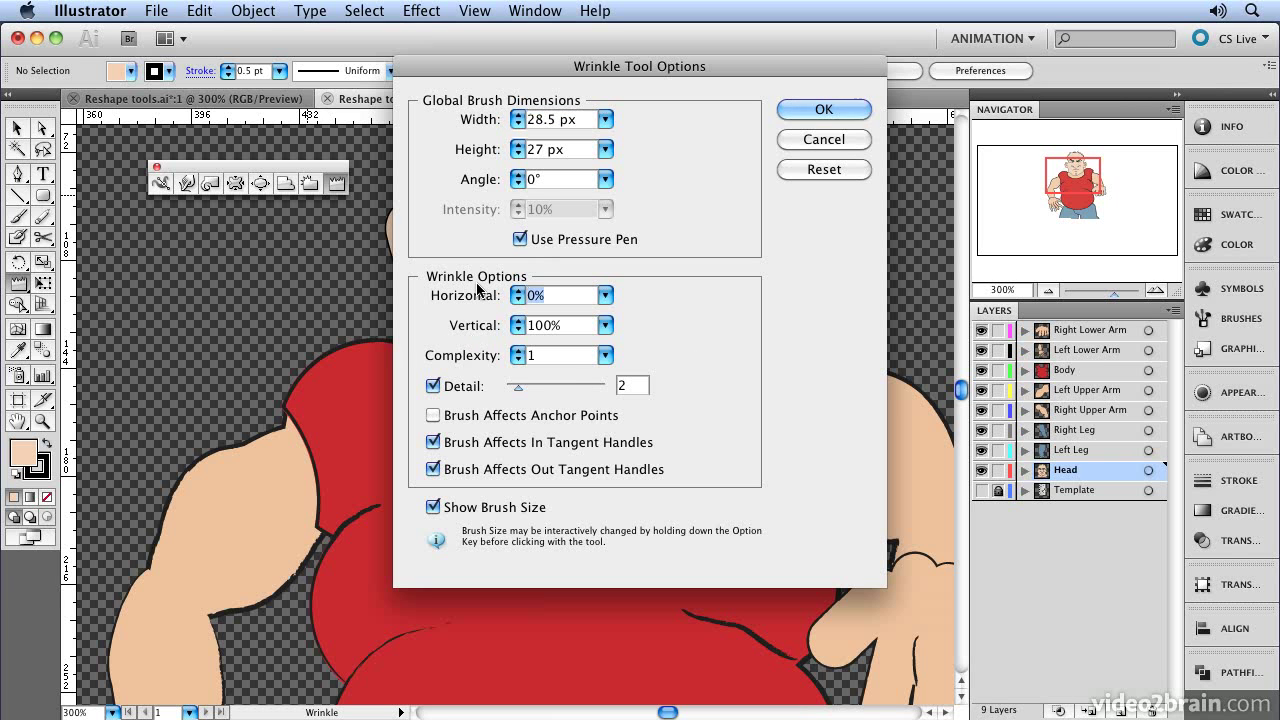
type("100%")
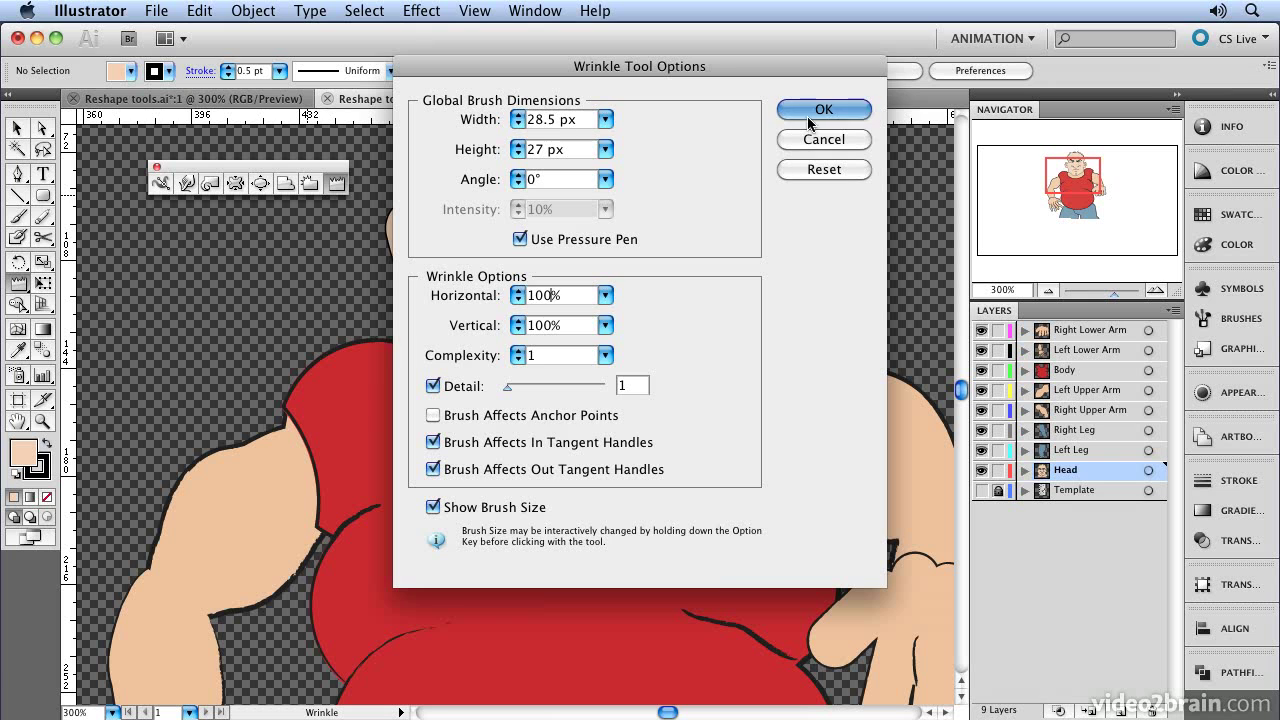
left_click(864, 108)
mouse_move(309, 424)
left_mouse_down()
mouse_move(289, 410)
mouse_move(318, 455)
mouse_move(335, 450)
left_mouse_up()
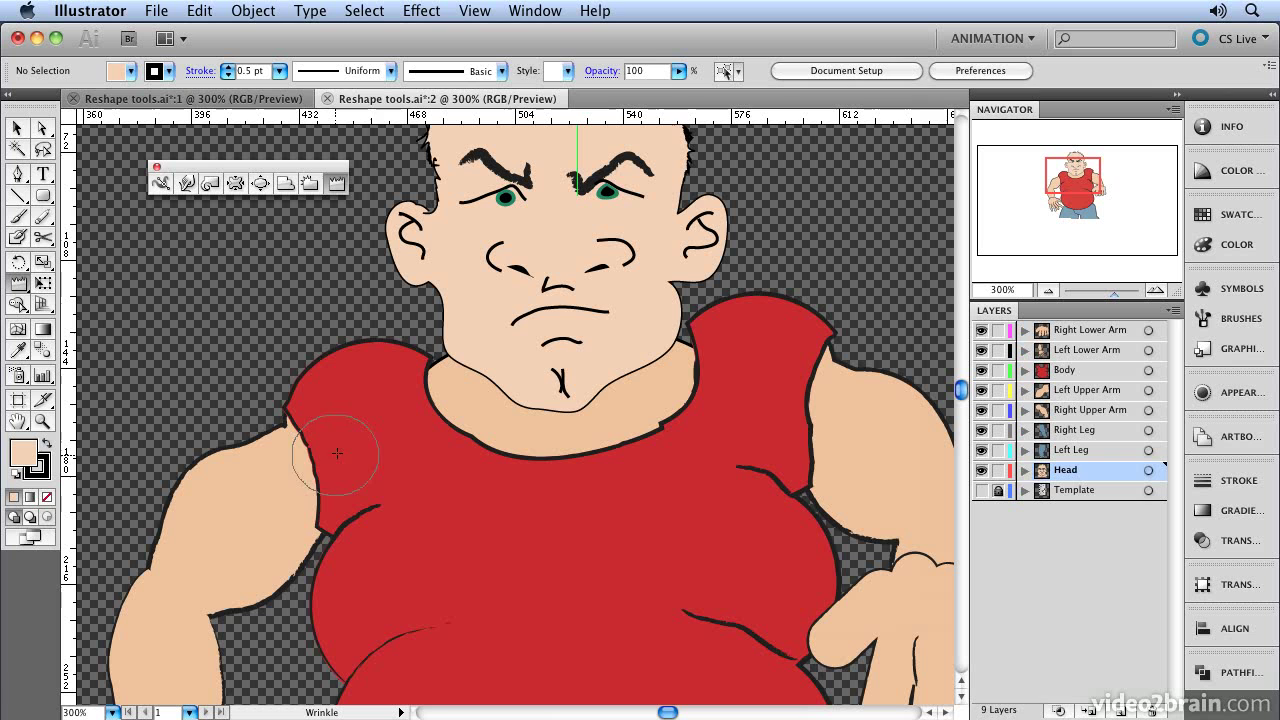
Select the red shirt and wrinkle its left armhole and right shoulder edges.
left_click(374, 457, "super")
mouse_move(317, 433)
left_mouse_down()
mouse_move(296, 438)
mouse_move(323, 470)
mouse_move(340, 457)
mouse_move(292, 432)
mouse_move(350, 420)
left_mouse_up()
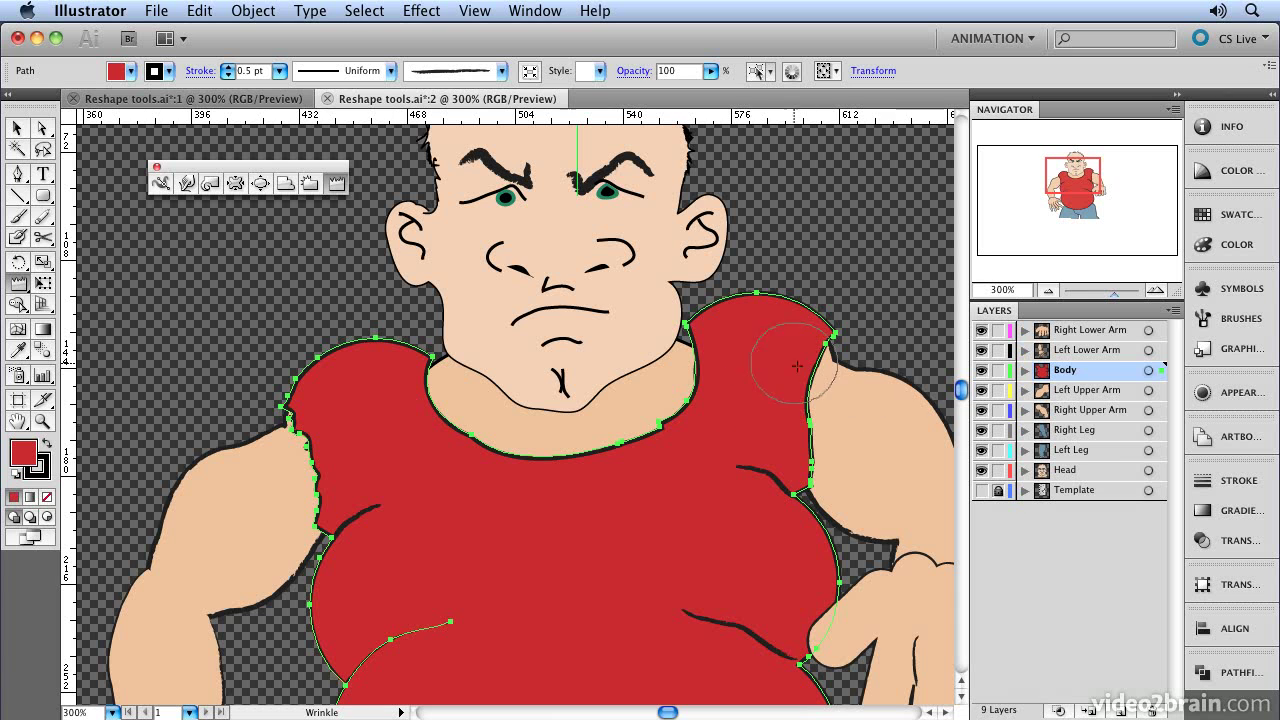
mouse_move(857, 357)
left_mouse_down()
mouse_move(812, 366)
mouse_move(776, 415)
mouse_move(785, 440)
mouse_move(803, 381)
mouse_move(663, 371)
mouse_move(651, 423)
mouse_move(613, 448)
mouse_move(470, 430)
mouse_move(407, 403)
mouse_move(401, 375)
left_mouse_up()
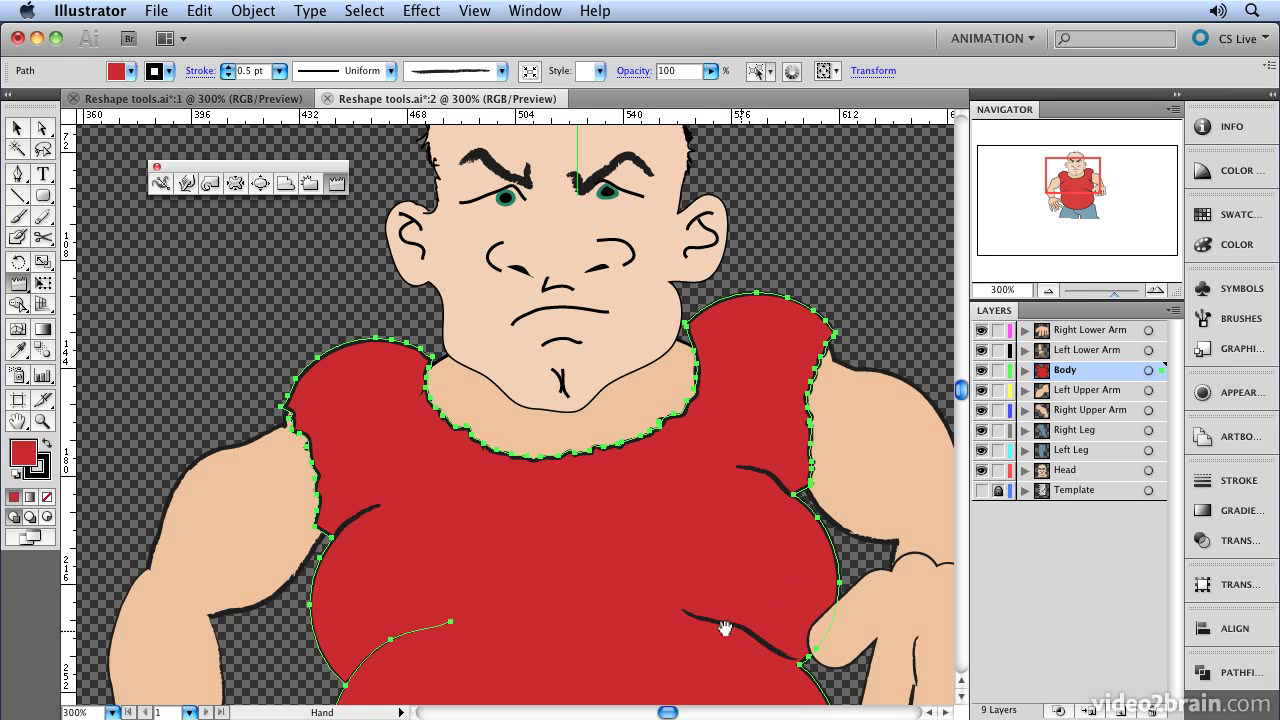
Pan down to the belly and roughen the shirt's lower-left edge.
left_click_drag(690, 626, 709, 361)
left_click_drag(580, 483, 608, 348)
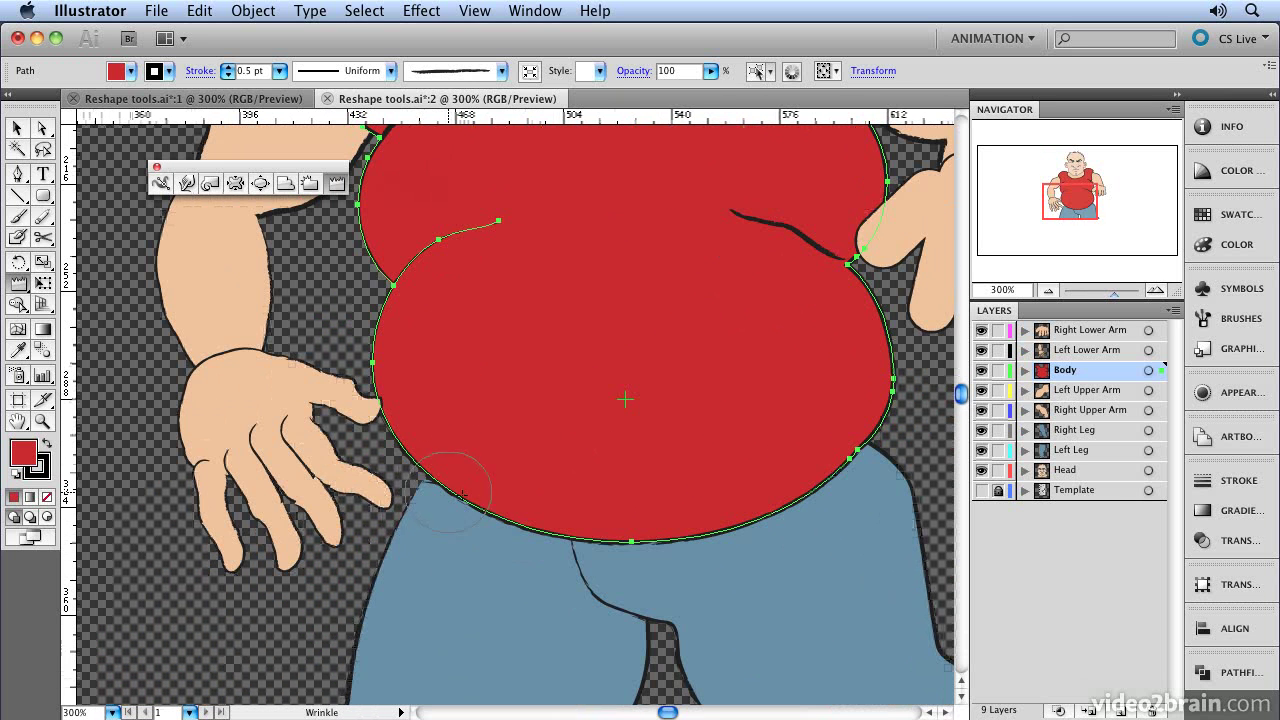
mouse_move(450, 497)
left_mouse_down()
mouse_move(440, 529)
mouse_move(502, 505)
mouse_move(505, 531)
mouse_move(544, 517)
mouse_move(537, 544)
mouse_move(598, 521)
mouse_move(660, 571)
mouse_move(639, 527)
left_mouse_up()
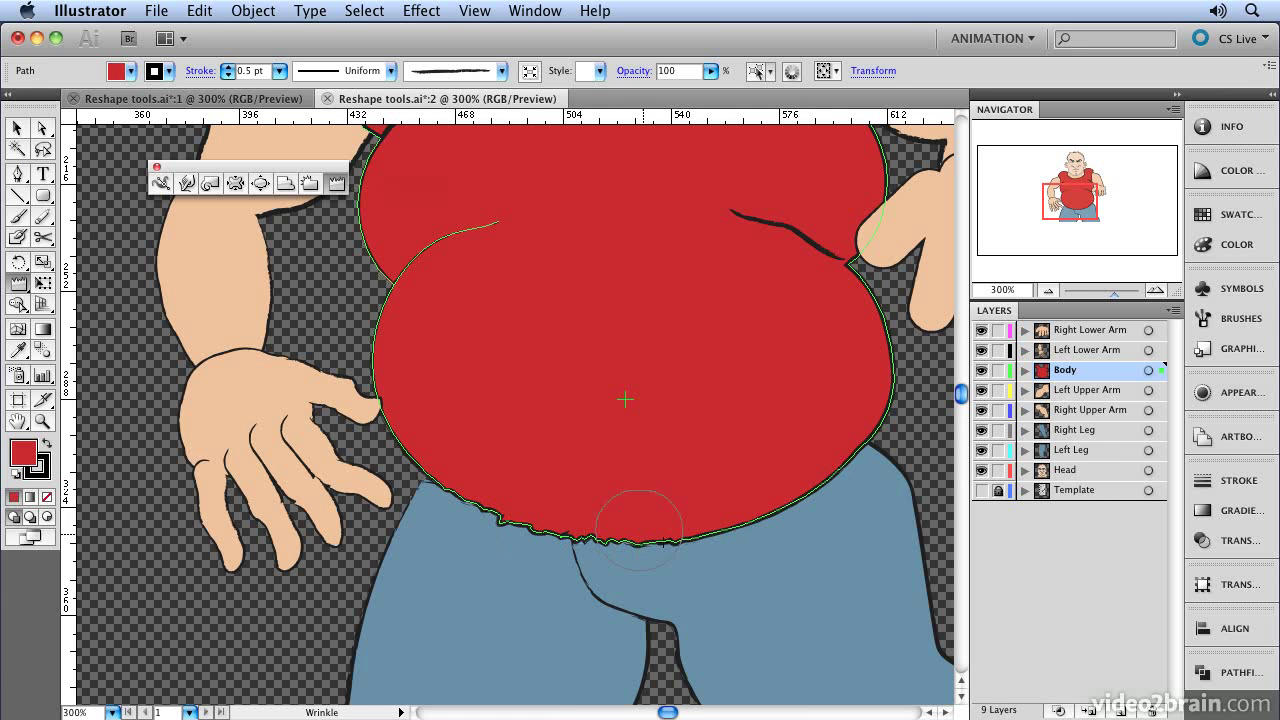
Raise Wrinkle complexity and detail to 2, then tear the belly hem from right to left.
double_click(336, 183)
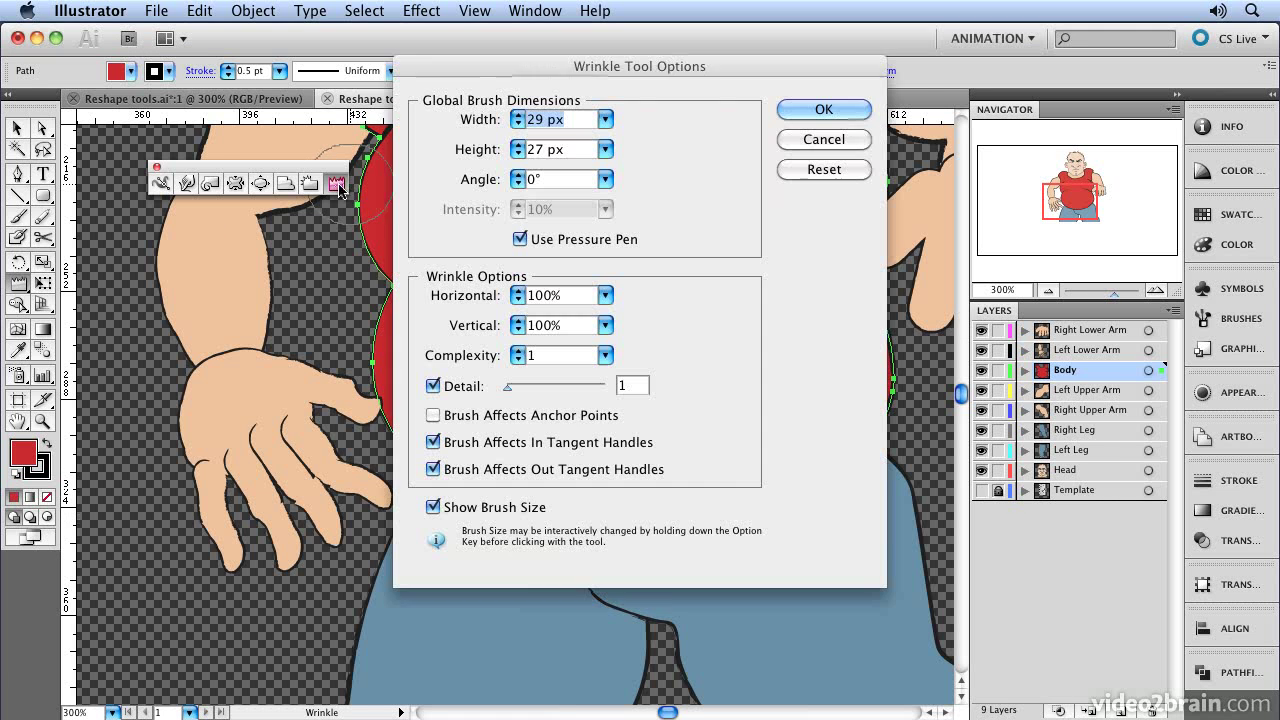
left_click(519, 351)
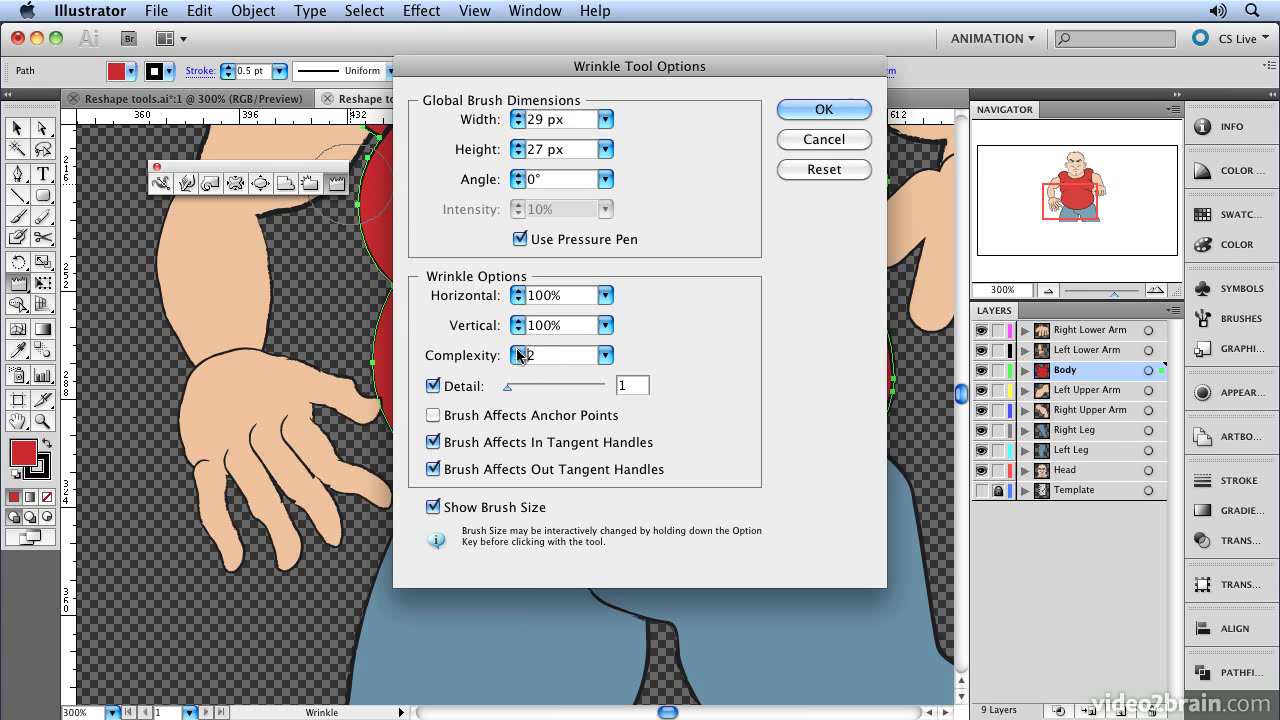
left_click_drag(508, 387, 518, 387)
left_click(823, 109)
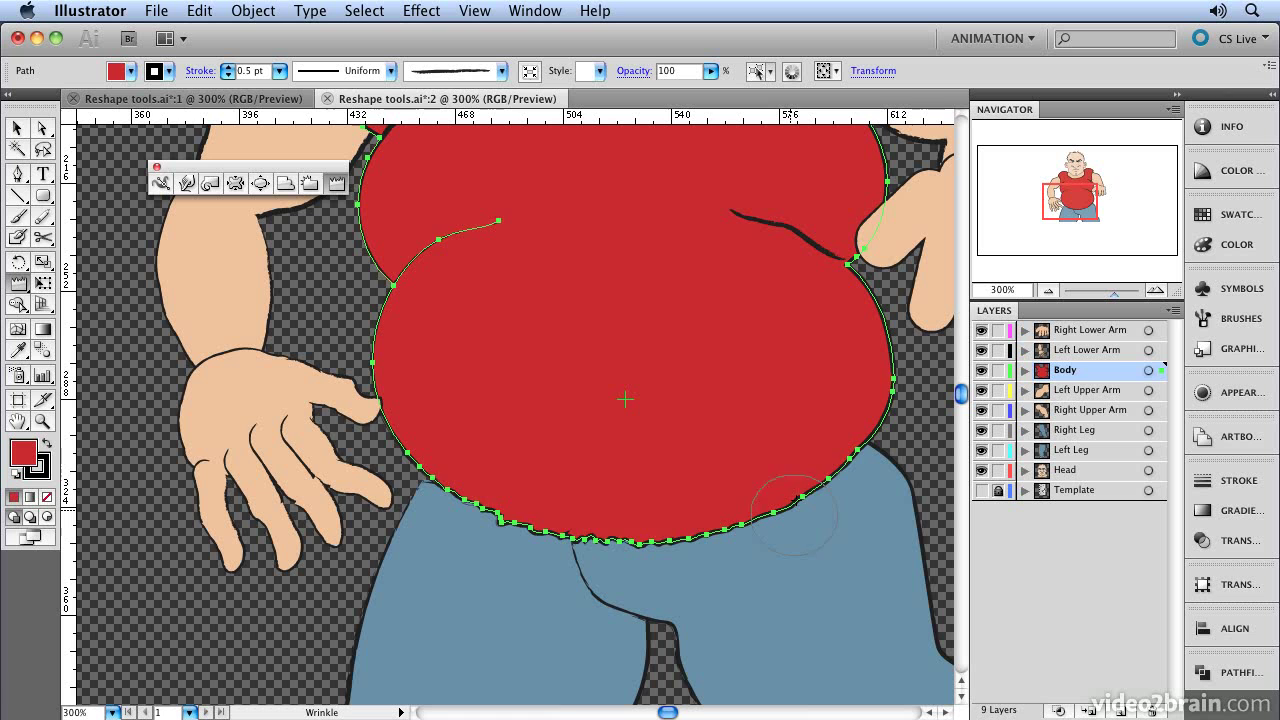
left_click_drag(778, 499, 820, 490)
left_click_drag(696, 534, 730, 534)
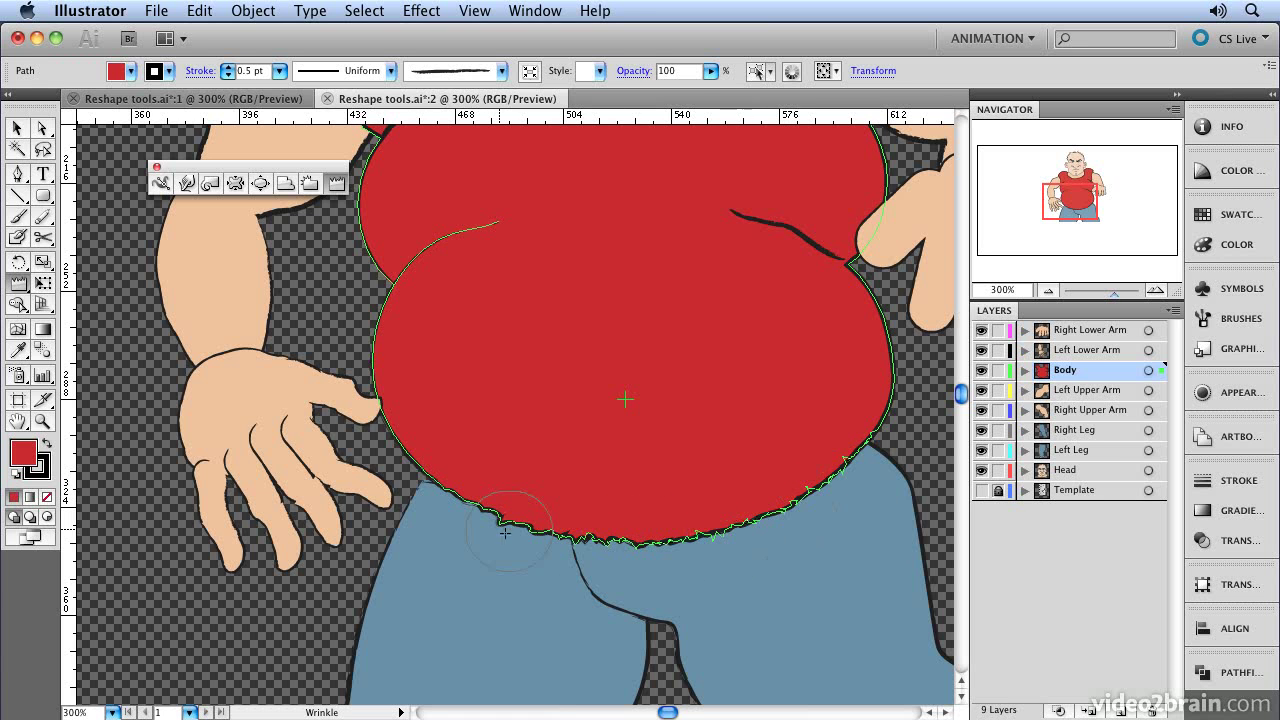
mouse_move(470, 505)
left_mouse_down()
mouse_move(552, 520)
mouse_move(441, 411)
mouse_move(424, 460)
mouse_move(400, 475)
mouse_move(410, 490)
left_mouse_up()
Warp the shirt's lower-right side outward, then wrinkle the lower-left hem jagged.
left_click(186, 184)
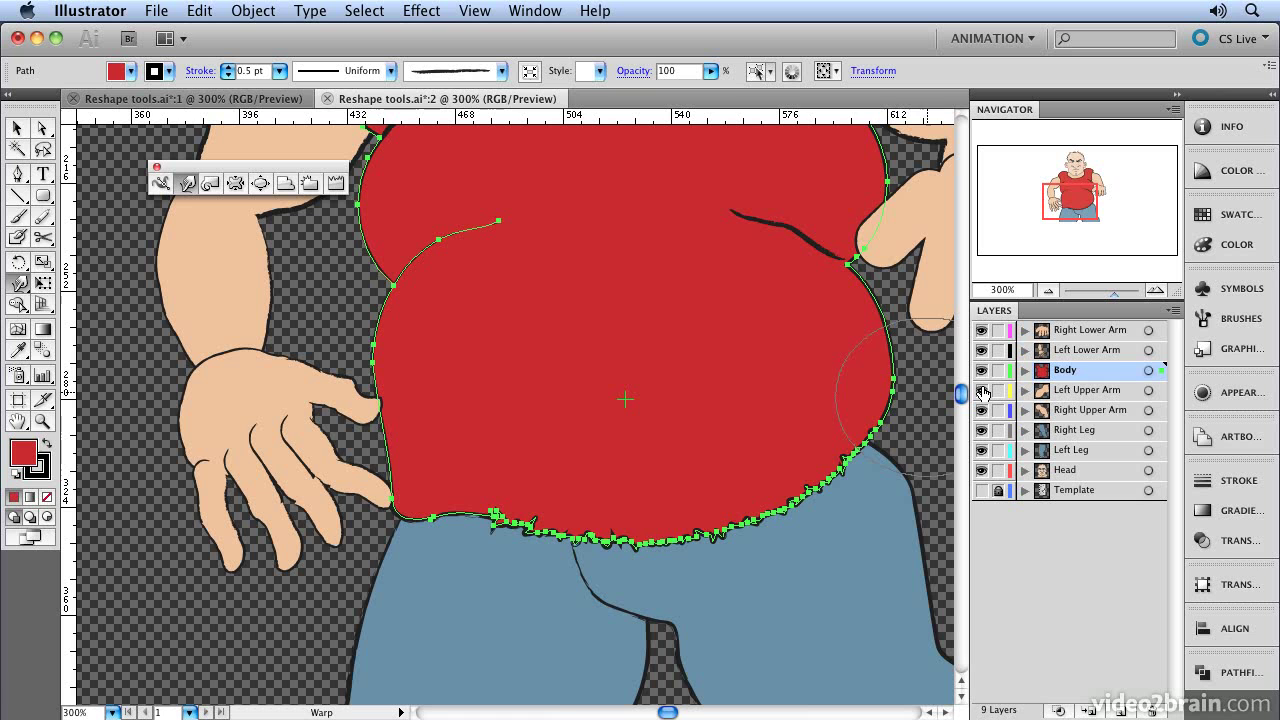
mouse_move(857, 386)
left_mouse_down()
mouse_move(903, 448)
mouse_move(914, 508)
mouse_move(886, 464)
mouse_move(822, 463)
left_mouse_up()
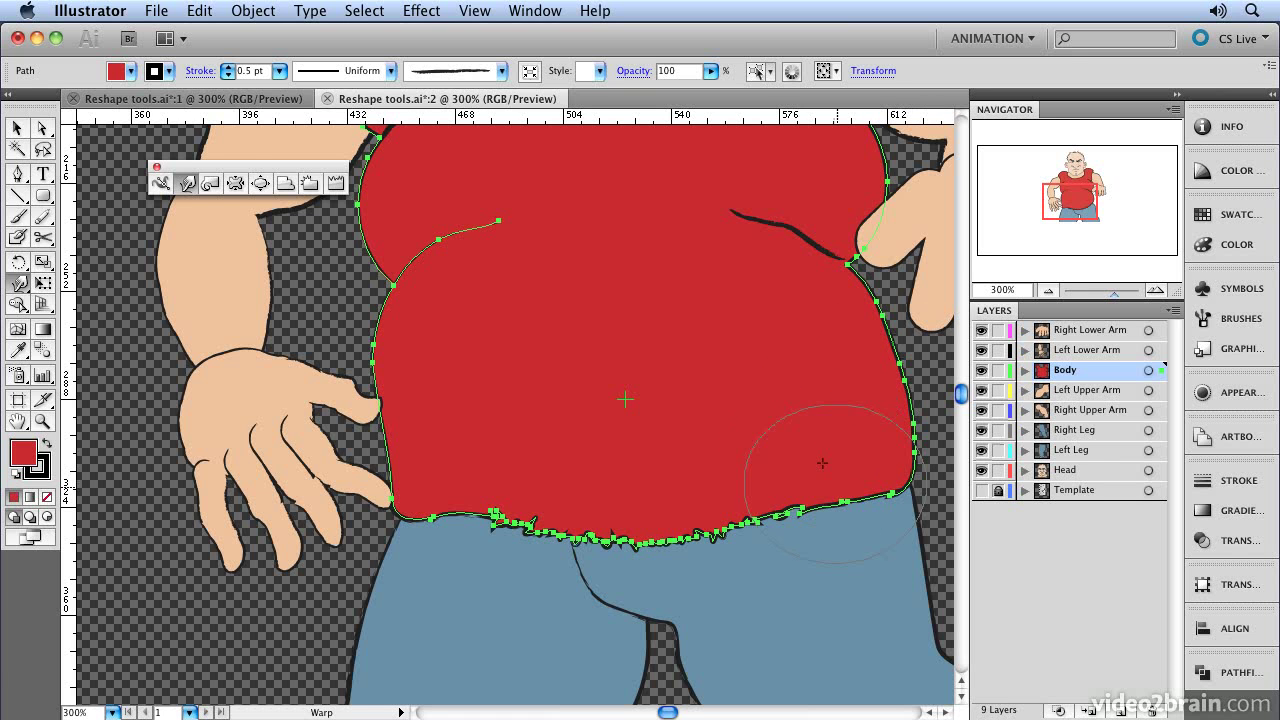
left_click(336, 182)
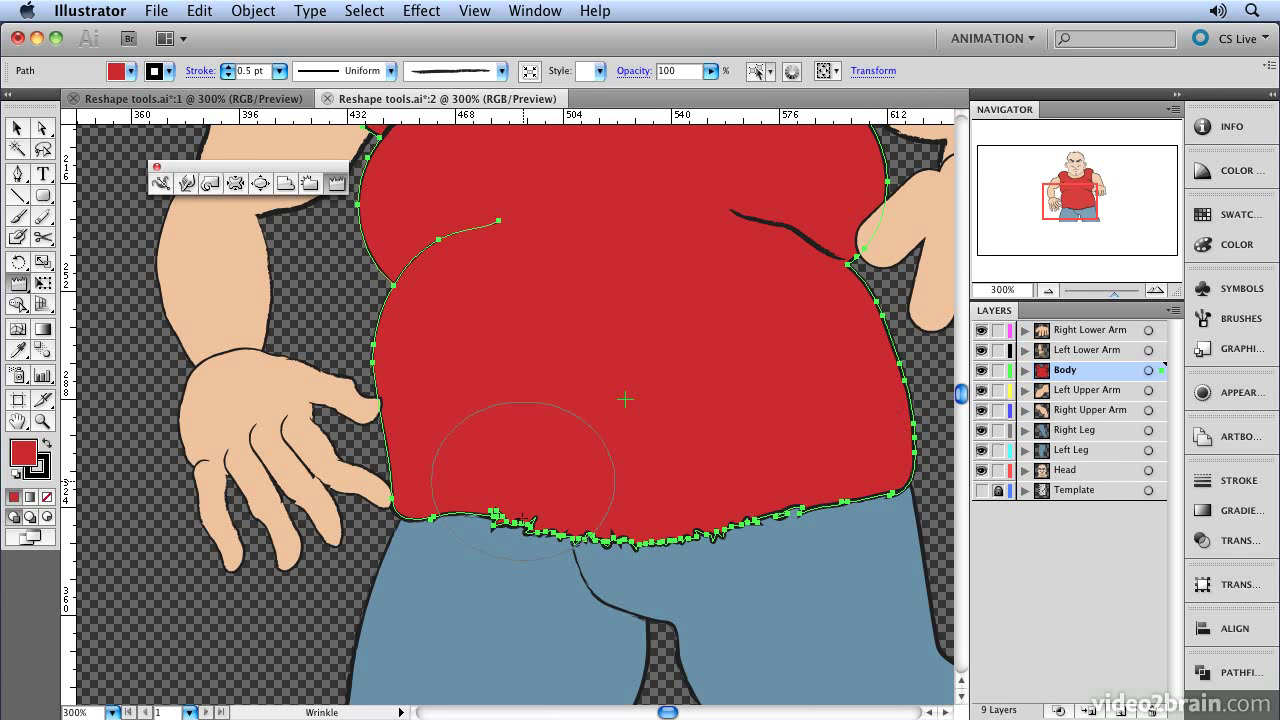
mouse_move(523, 481)
left_mouse_down()
mouse_move(471, 533)
mouse_move(428, 513)
mouse_move(474, 512)
mouse_move(434, 500)
left_mouse_up()
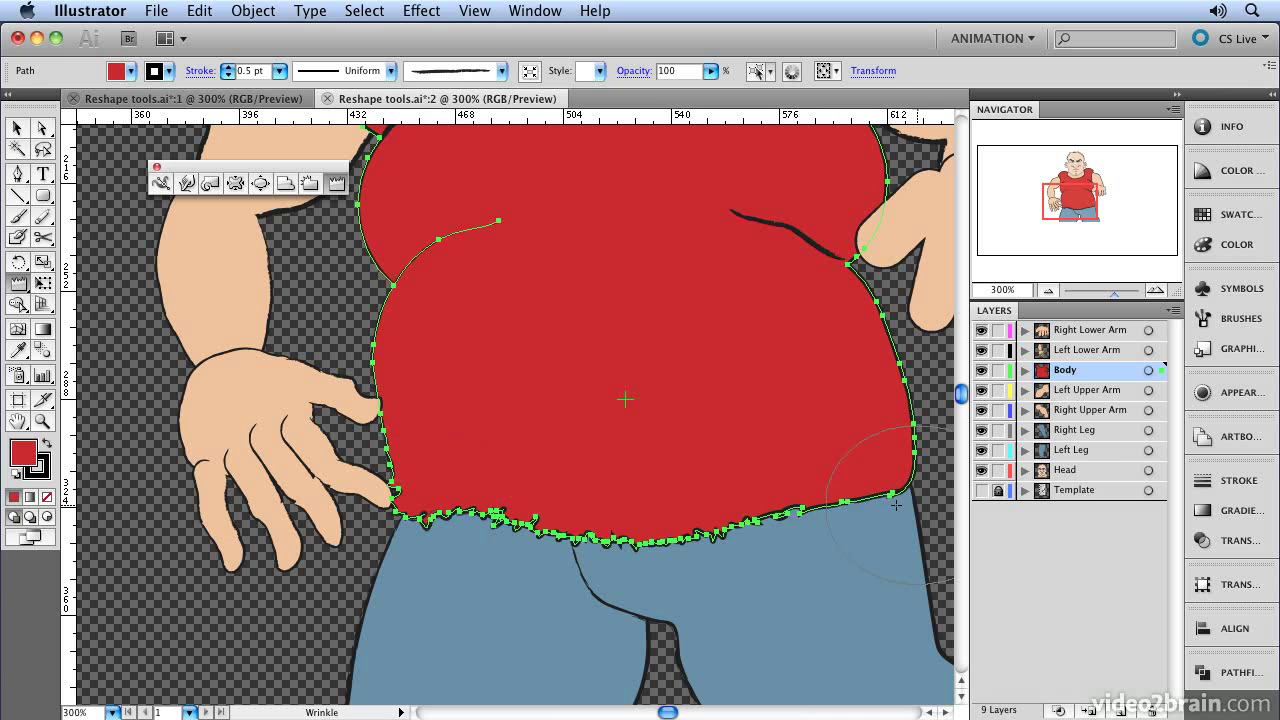
Show the whole figure at 100% and deselect the shirt.
double_click(41, 422)
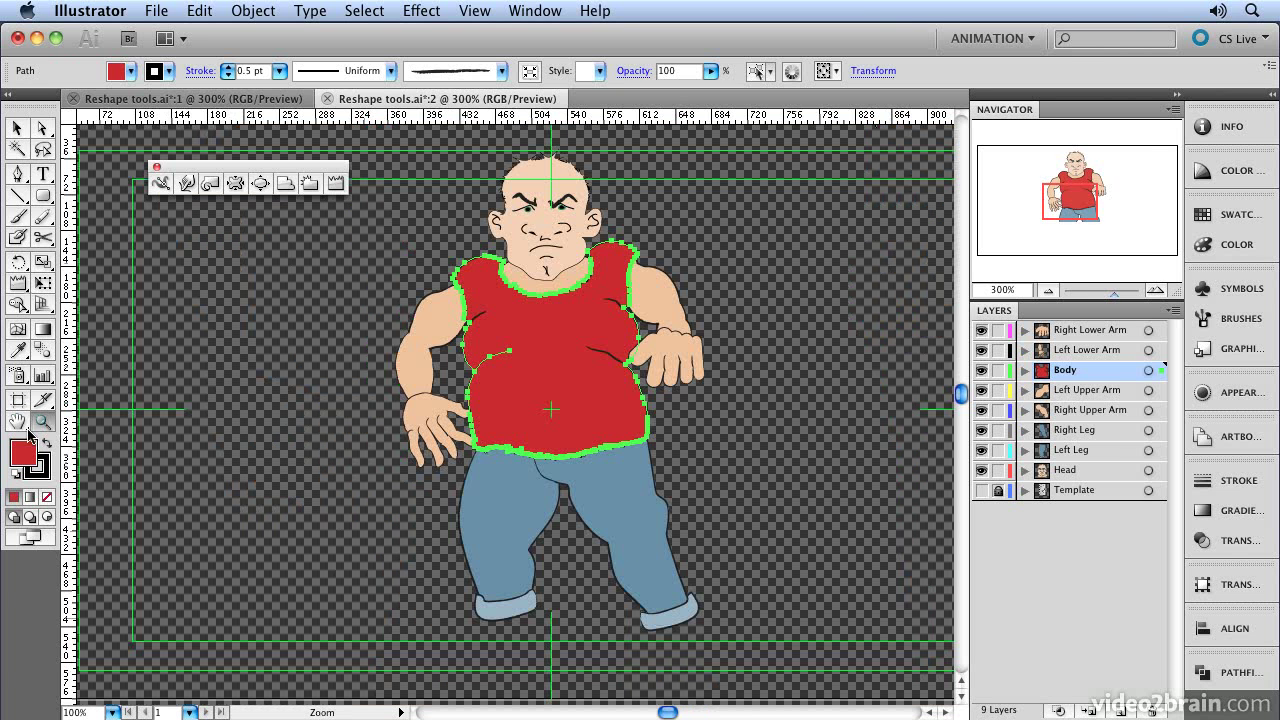
left_click(25, 128)
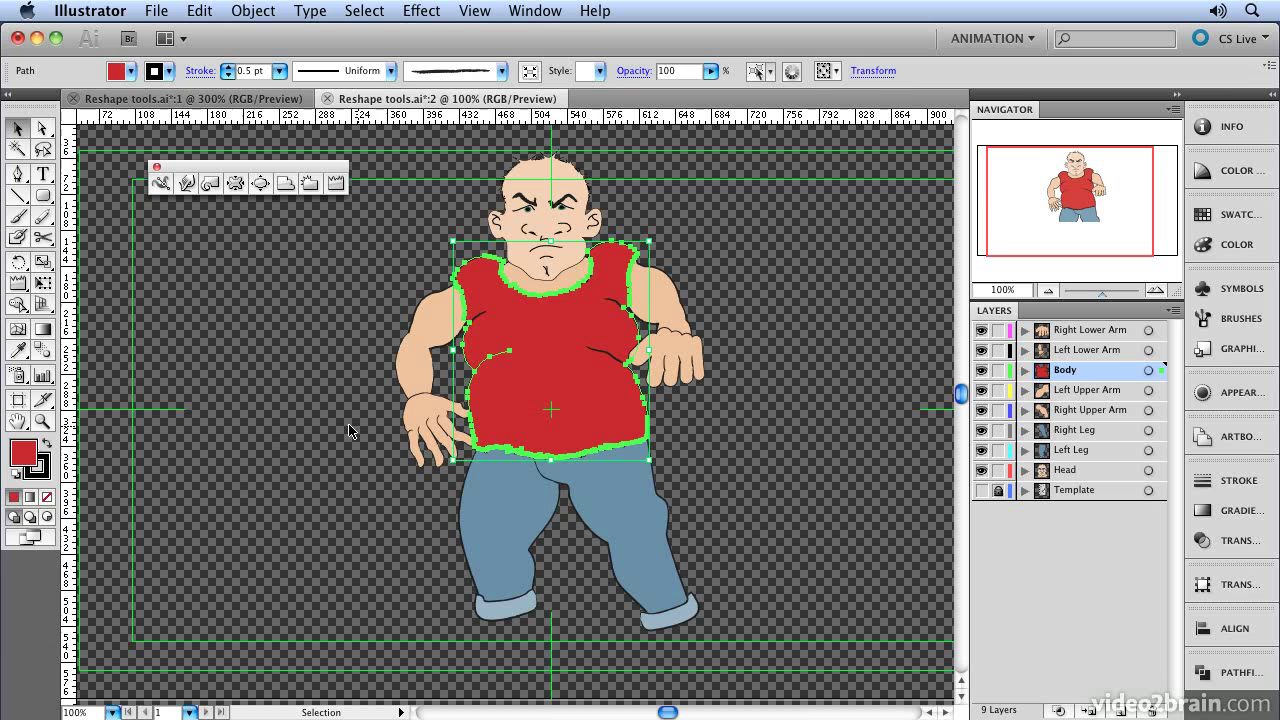
left_click(256, 479)
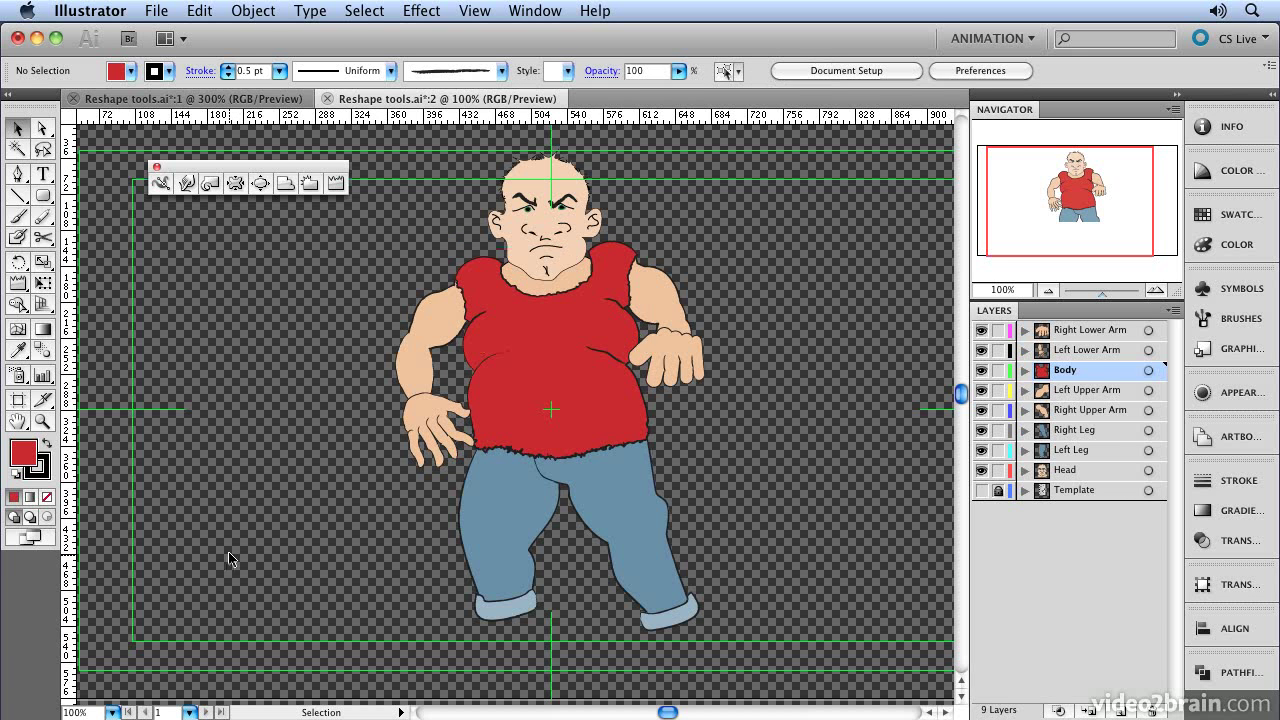